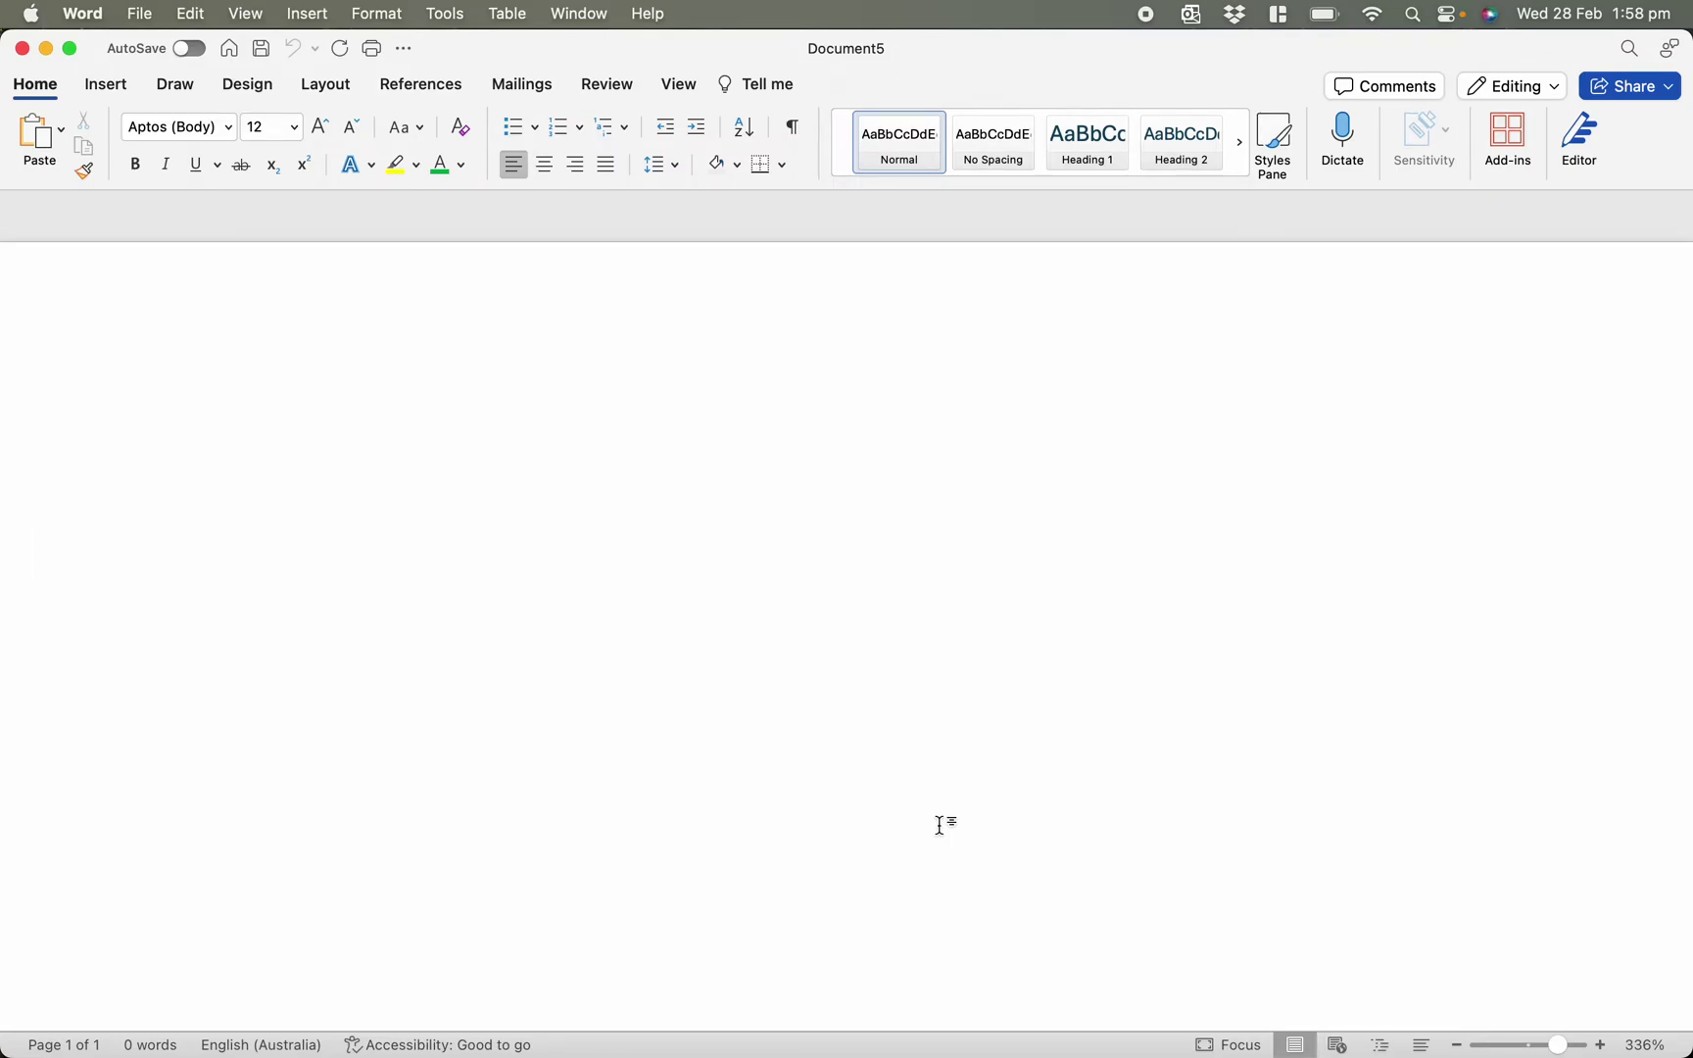
Step: Zoom the blank Document5 out to 200% using the status-bar zoom controls
click(1458, 1046)
click(1458, 1047)
click(1458, 1047)
click(1458, 1046)
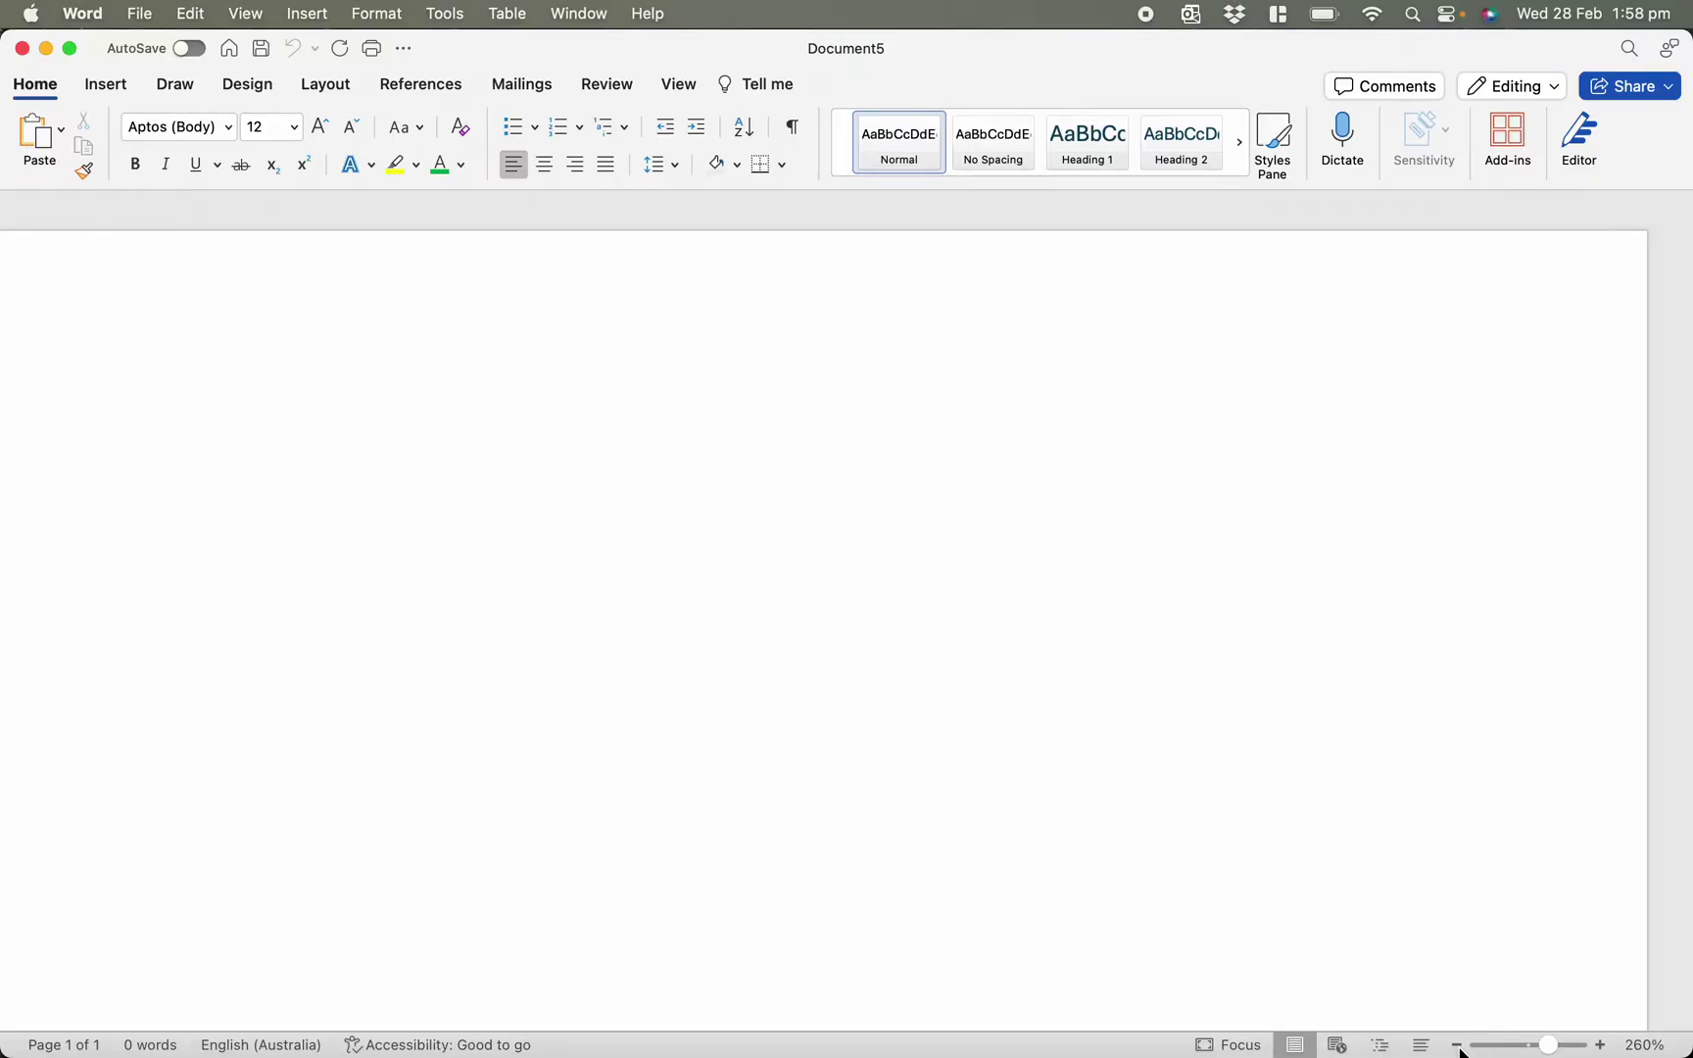
mouse_move(1560, 1048)
mouse_down()
mouse_move(1534, 1044)
mouse_move(1549, 1050)
mouse_up()
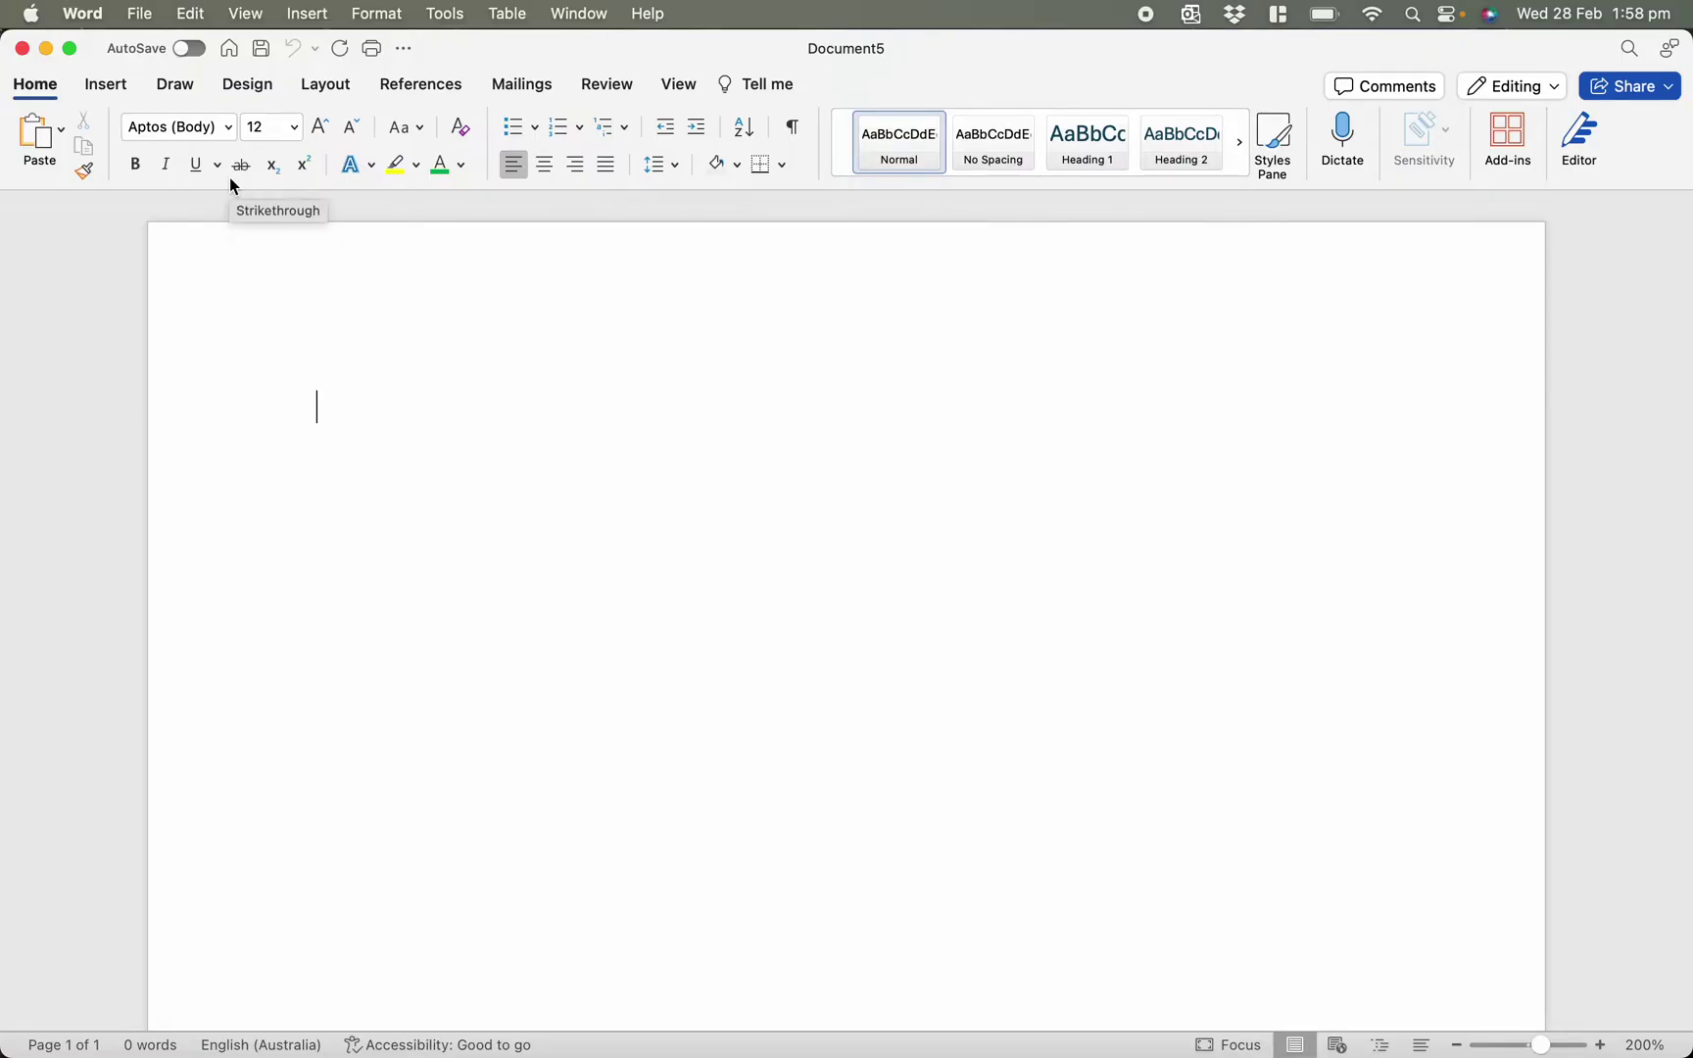
Step: Insert an equation reading 3x + 10 = 2 on the first line, undoing stray text
click(104, 88)
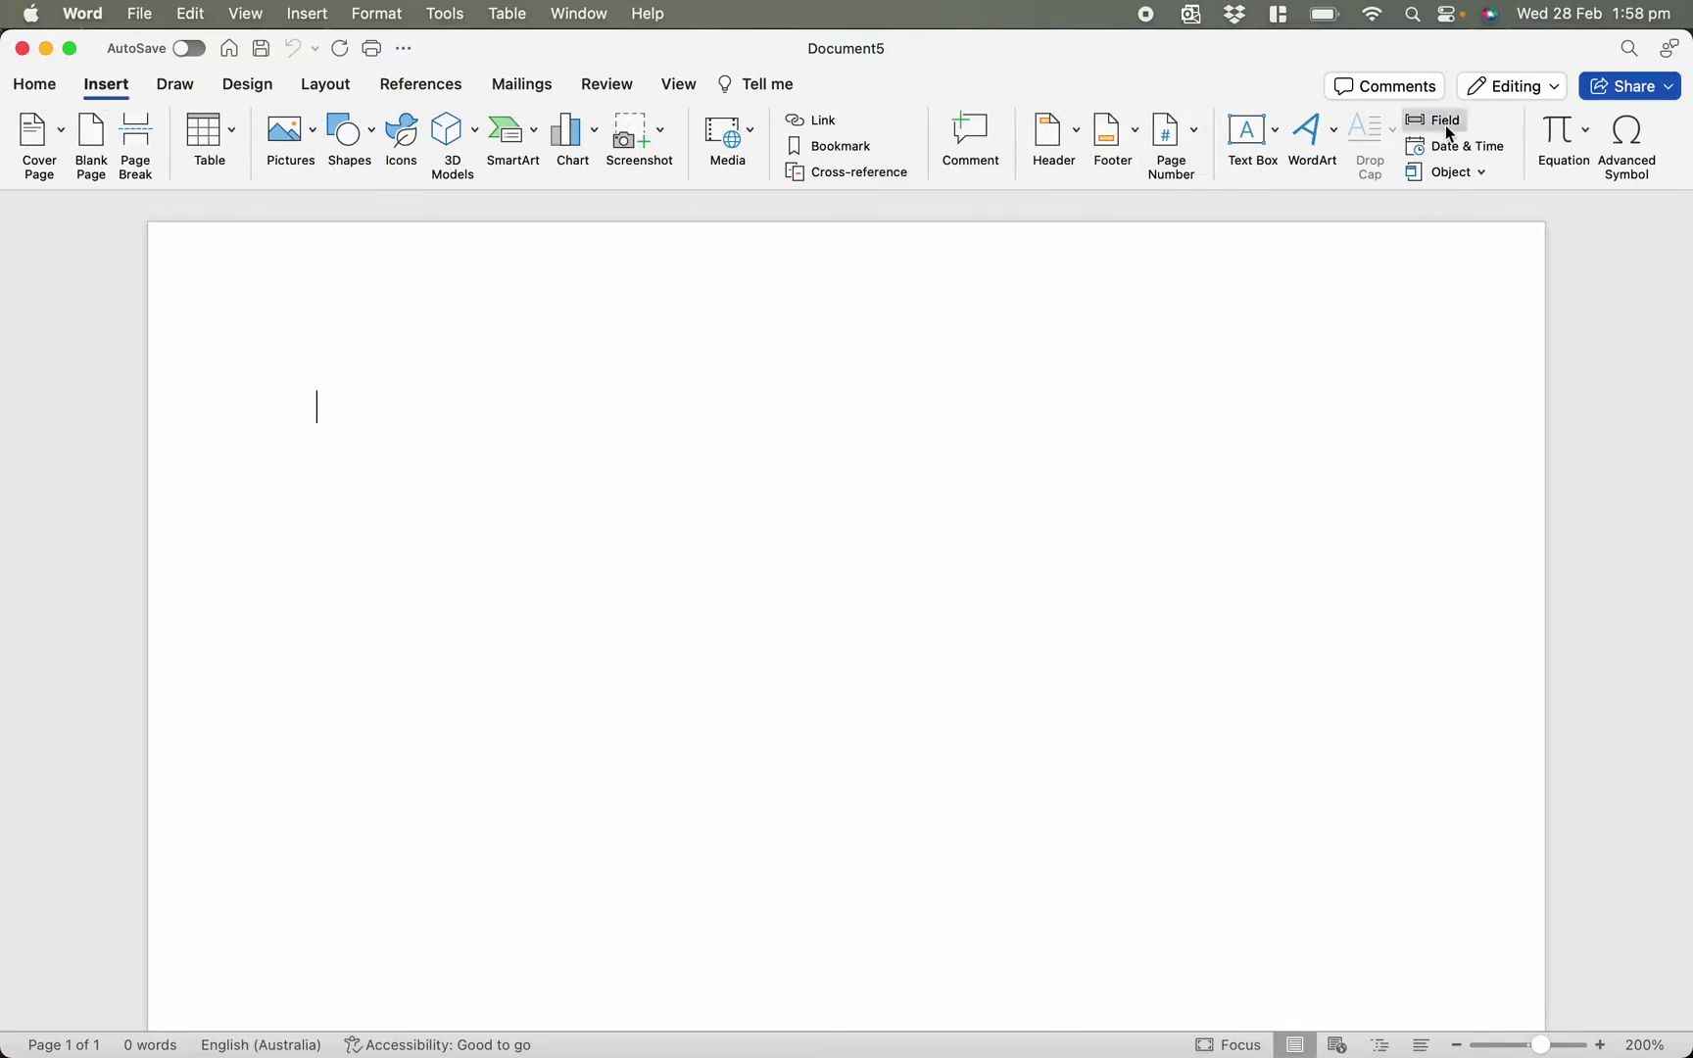
click(1577, 152)
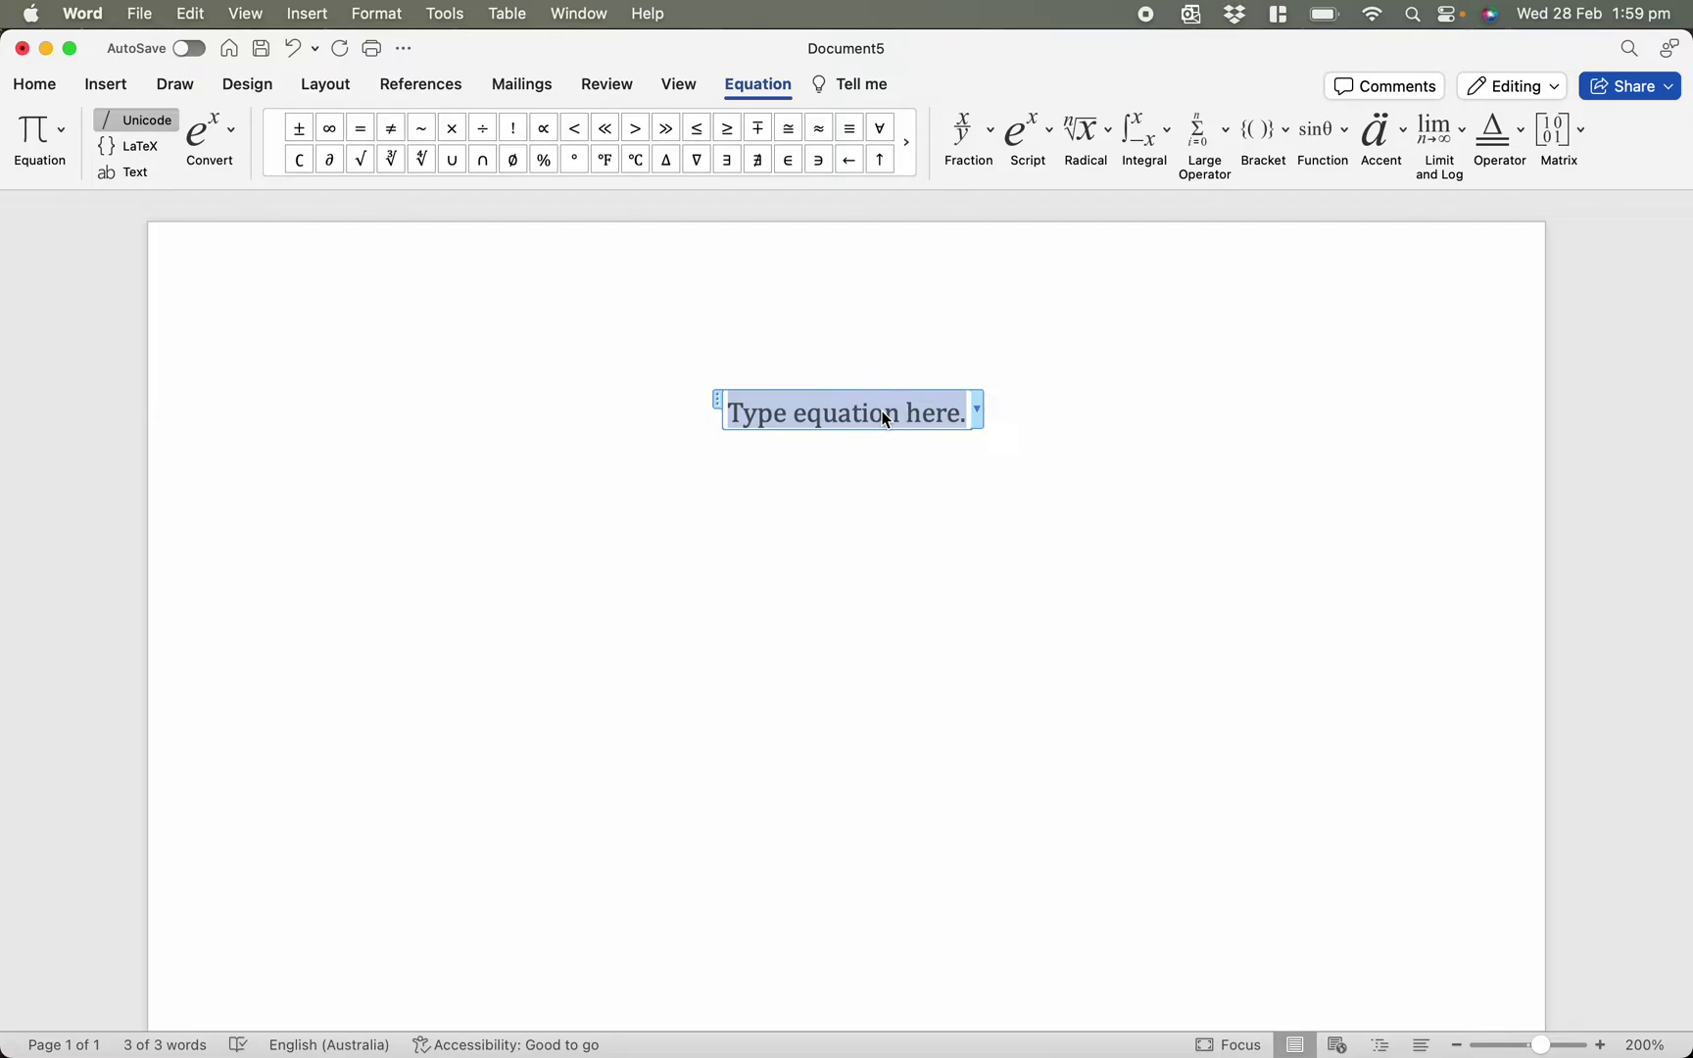
text(3)
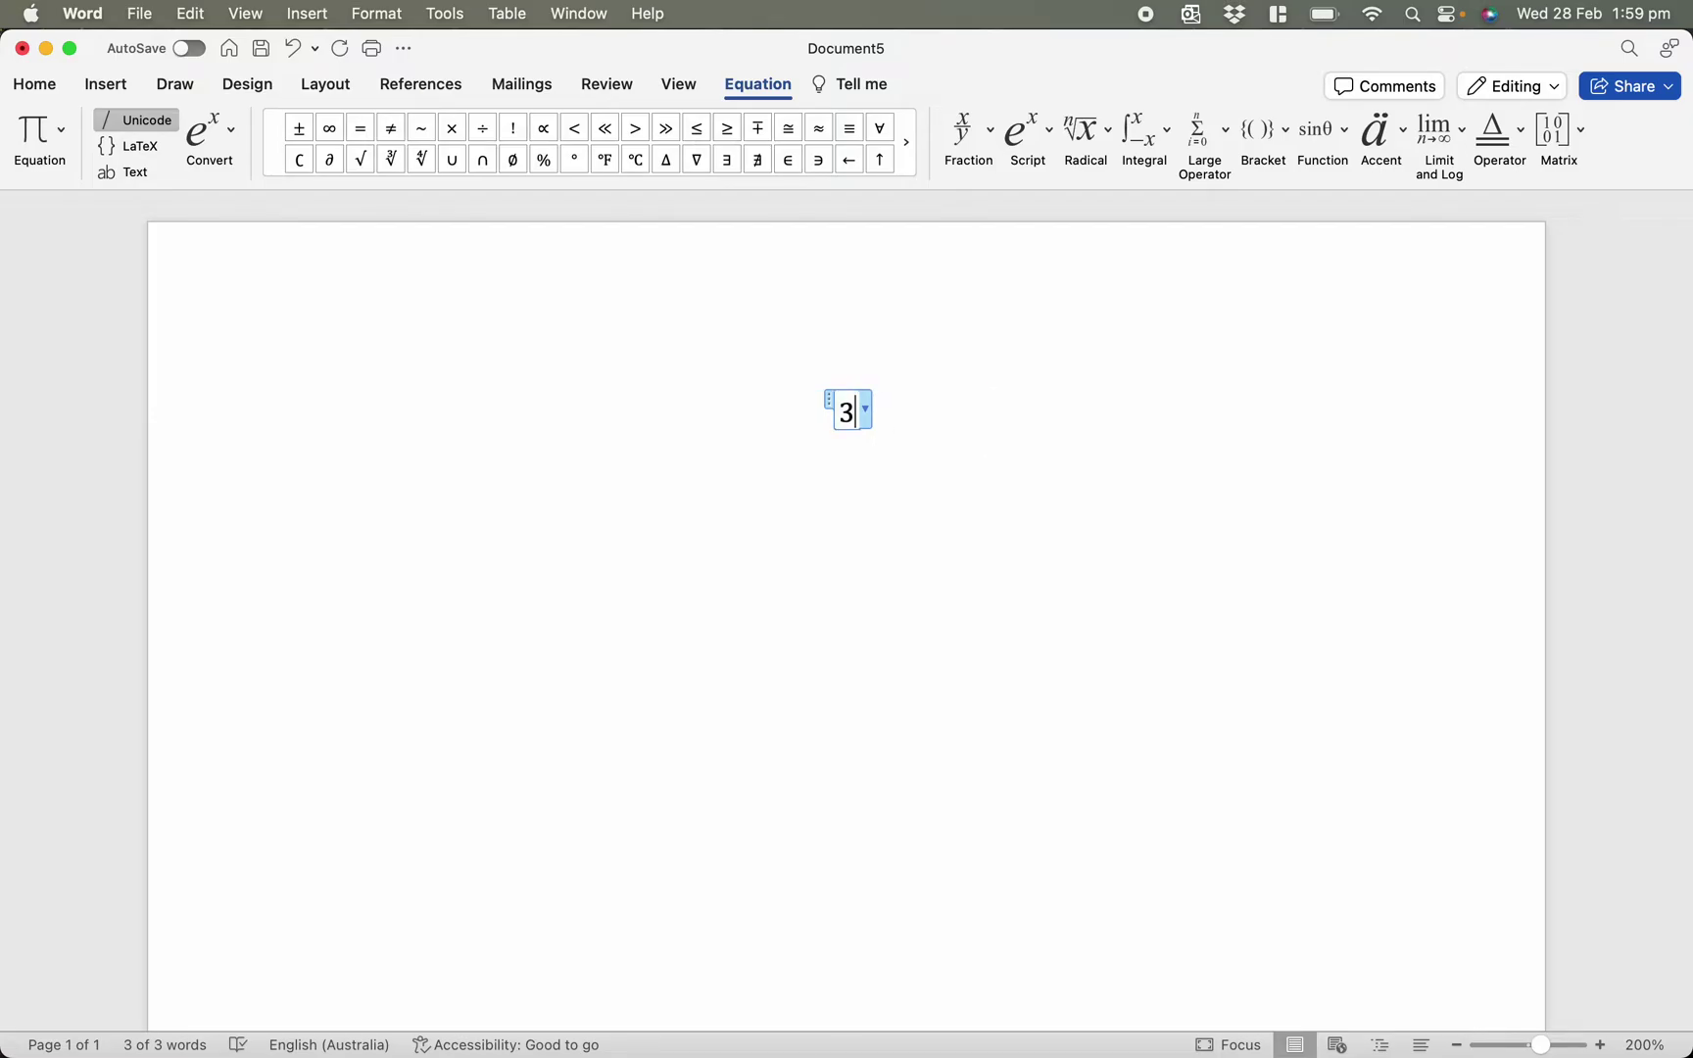
text(x + 10 = 2)
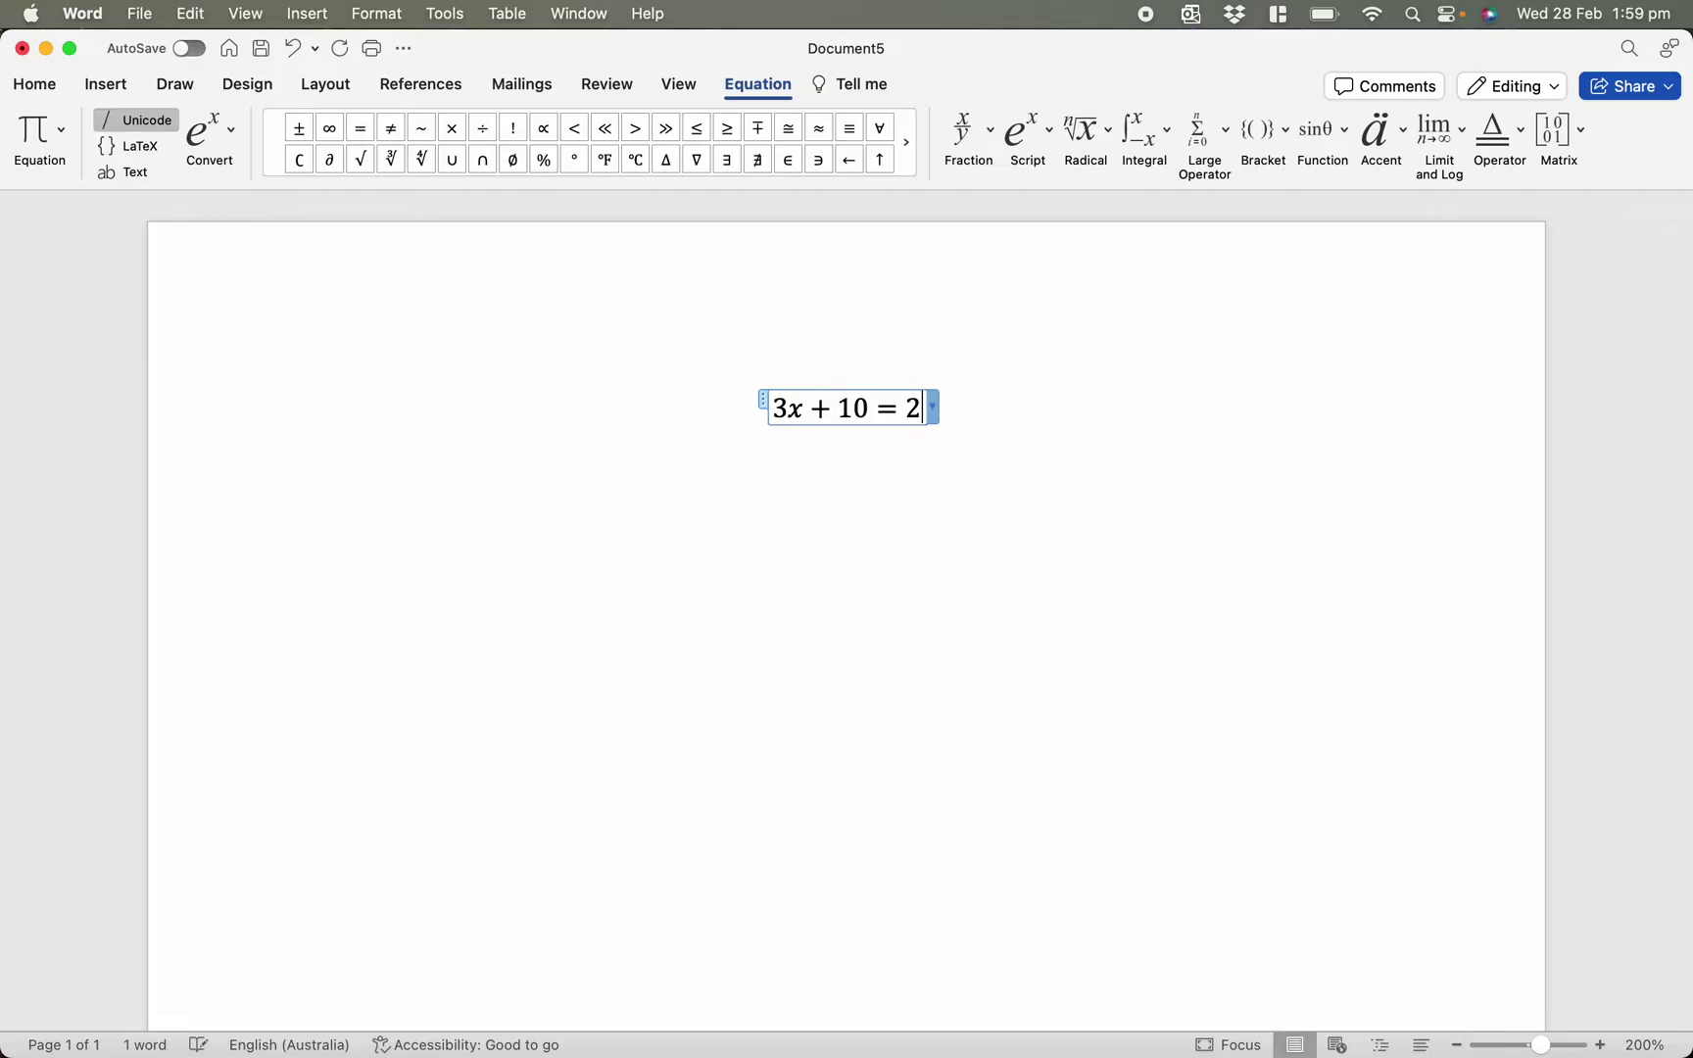
click(930, 484)
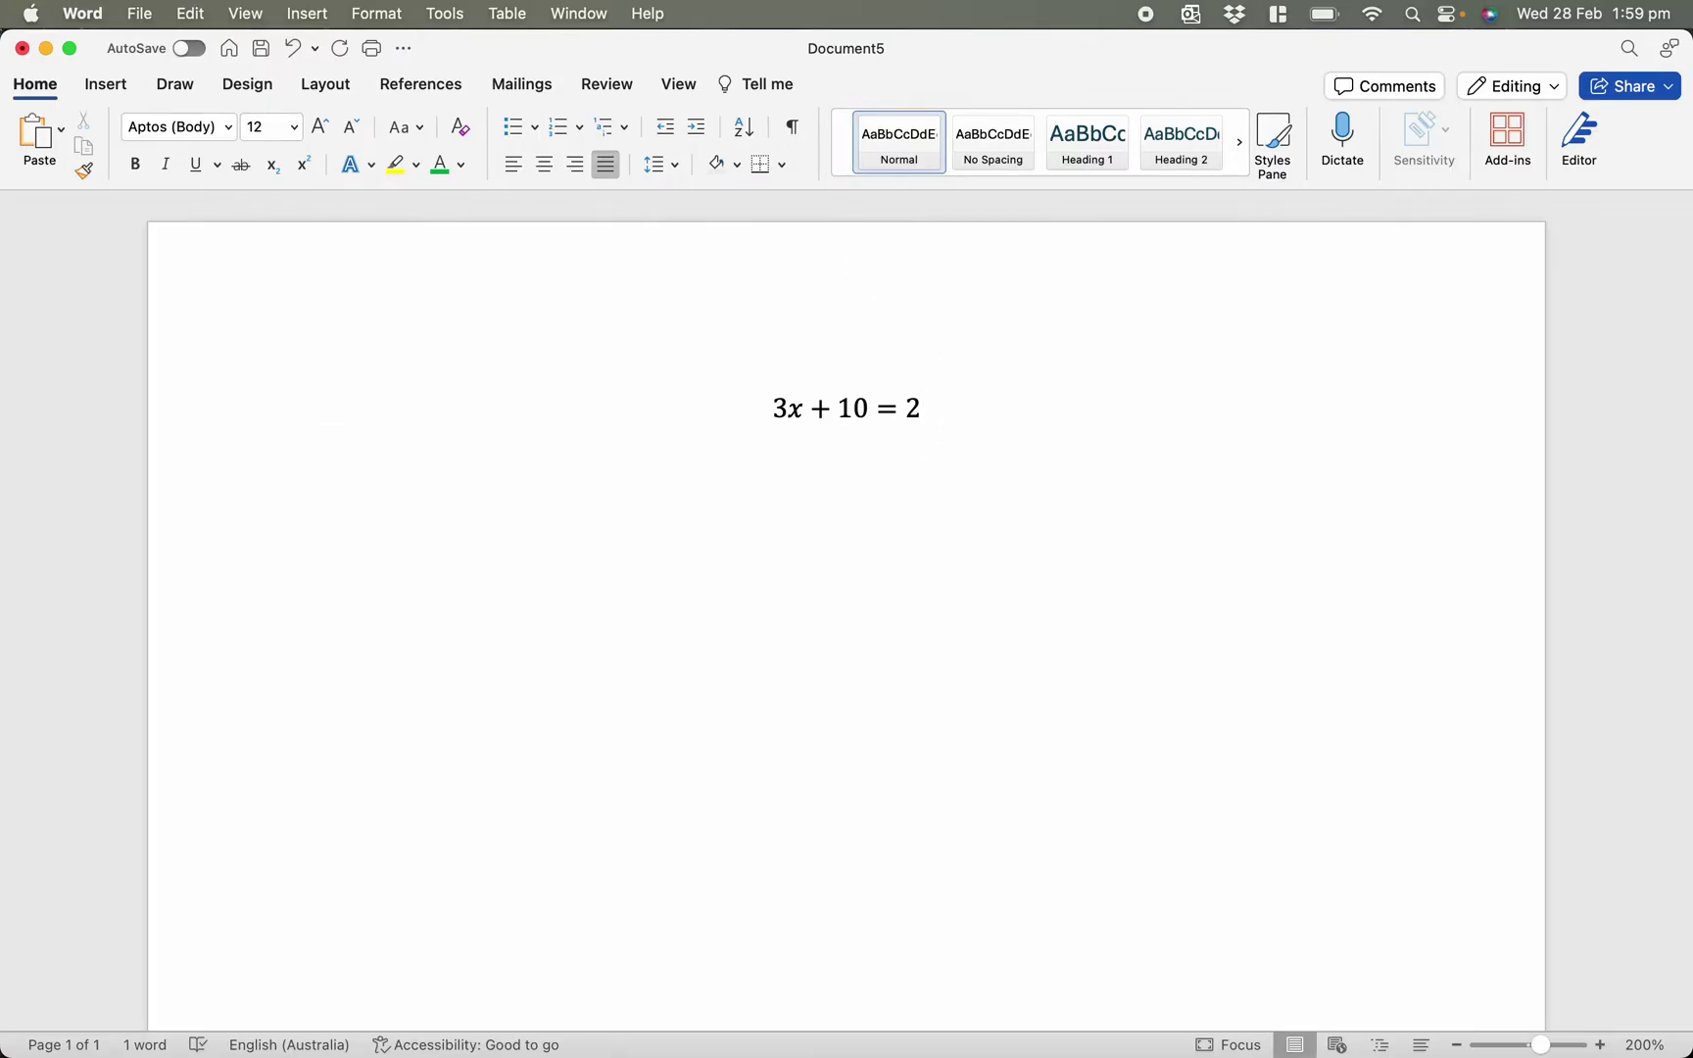
text(ishofidhjs)
key(super+z)
key(super+z)
key(super+z)
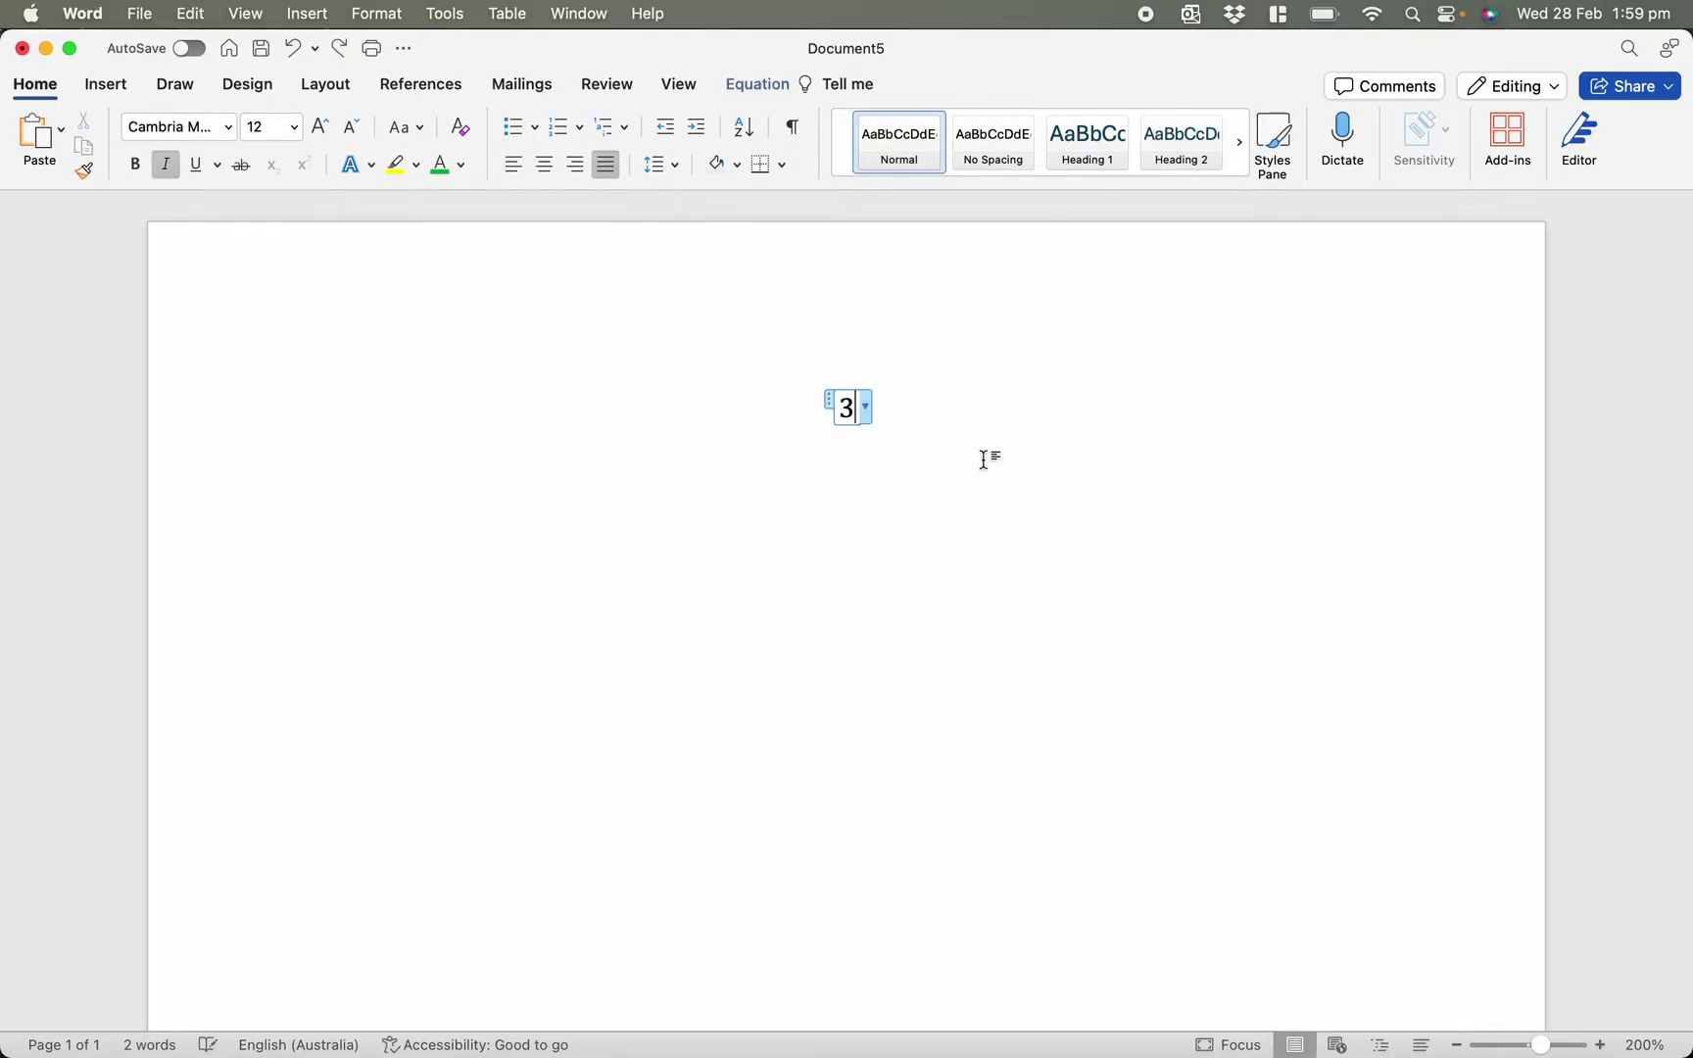
text(x +)
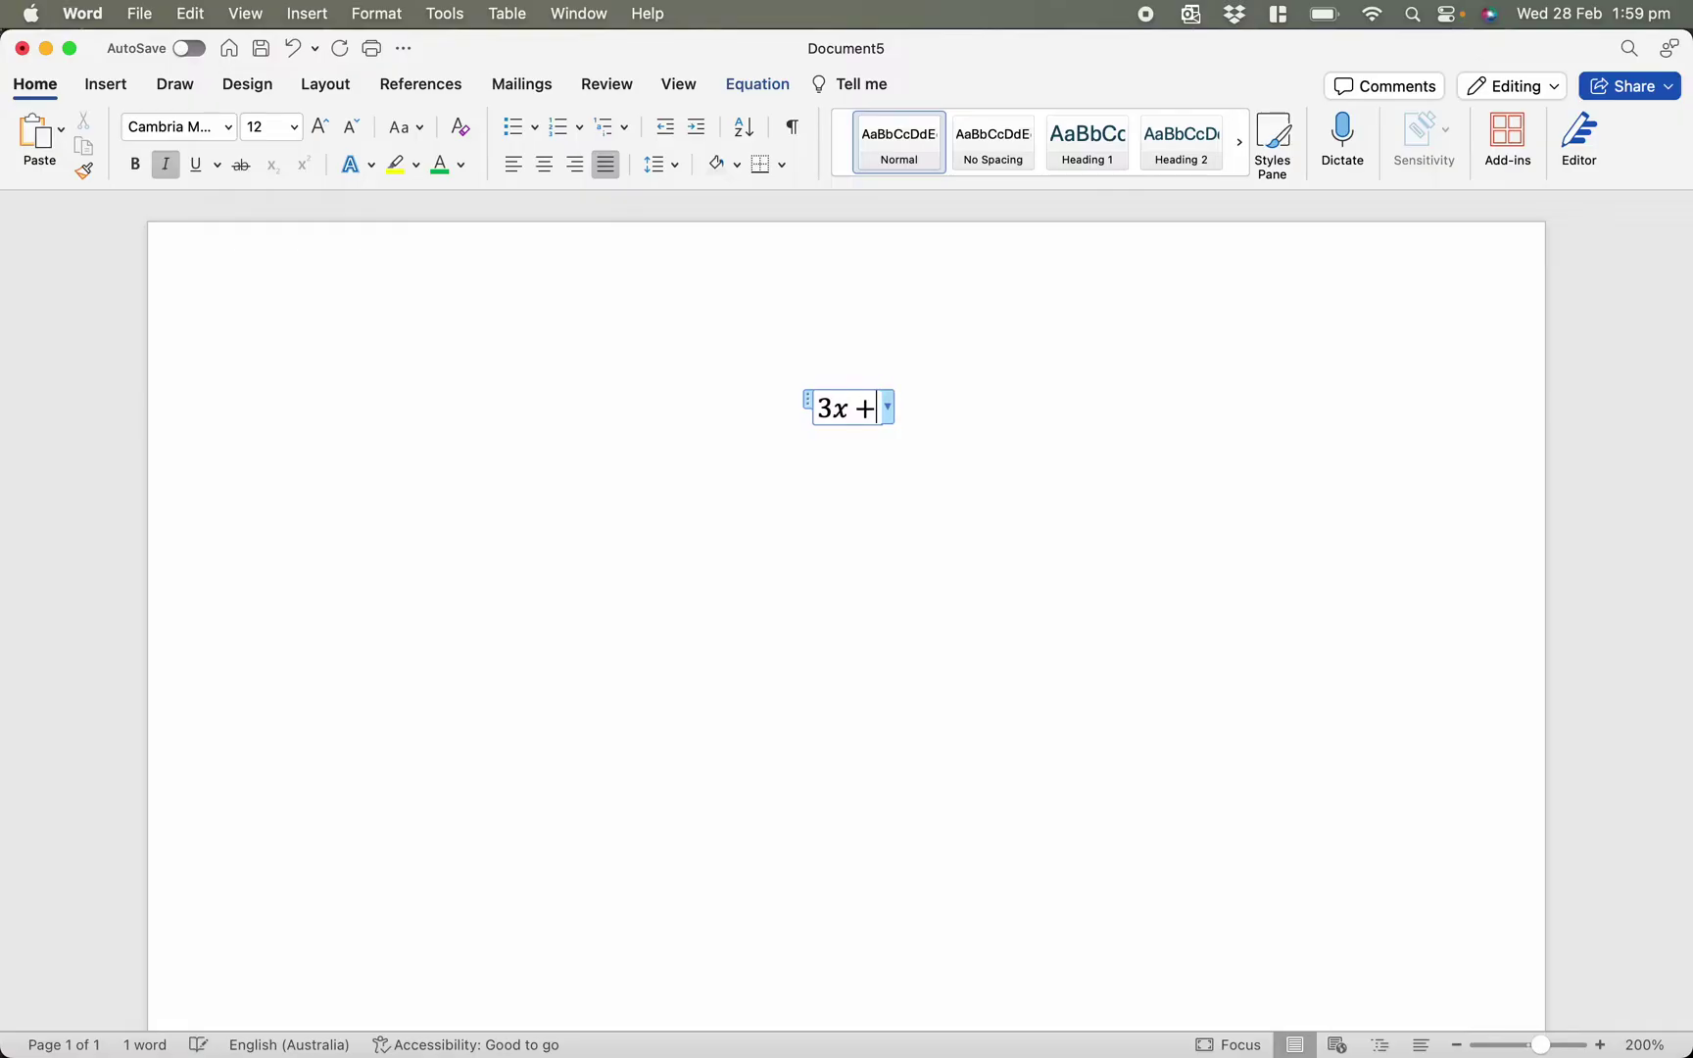
text( 10 = 2)
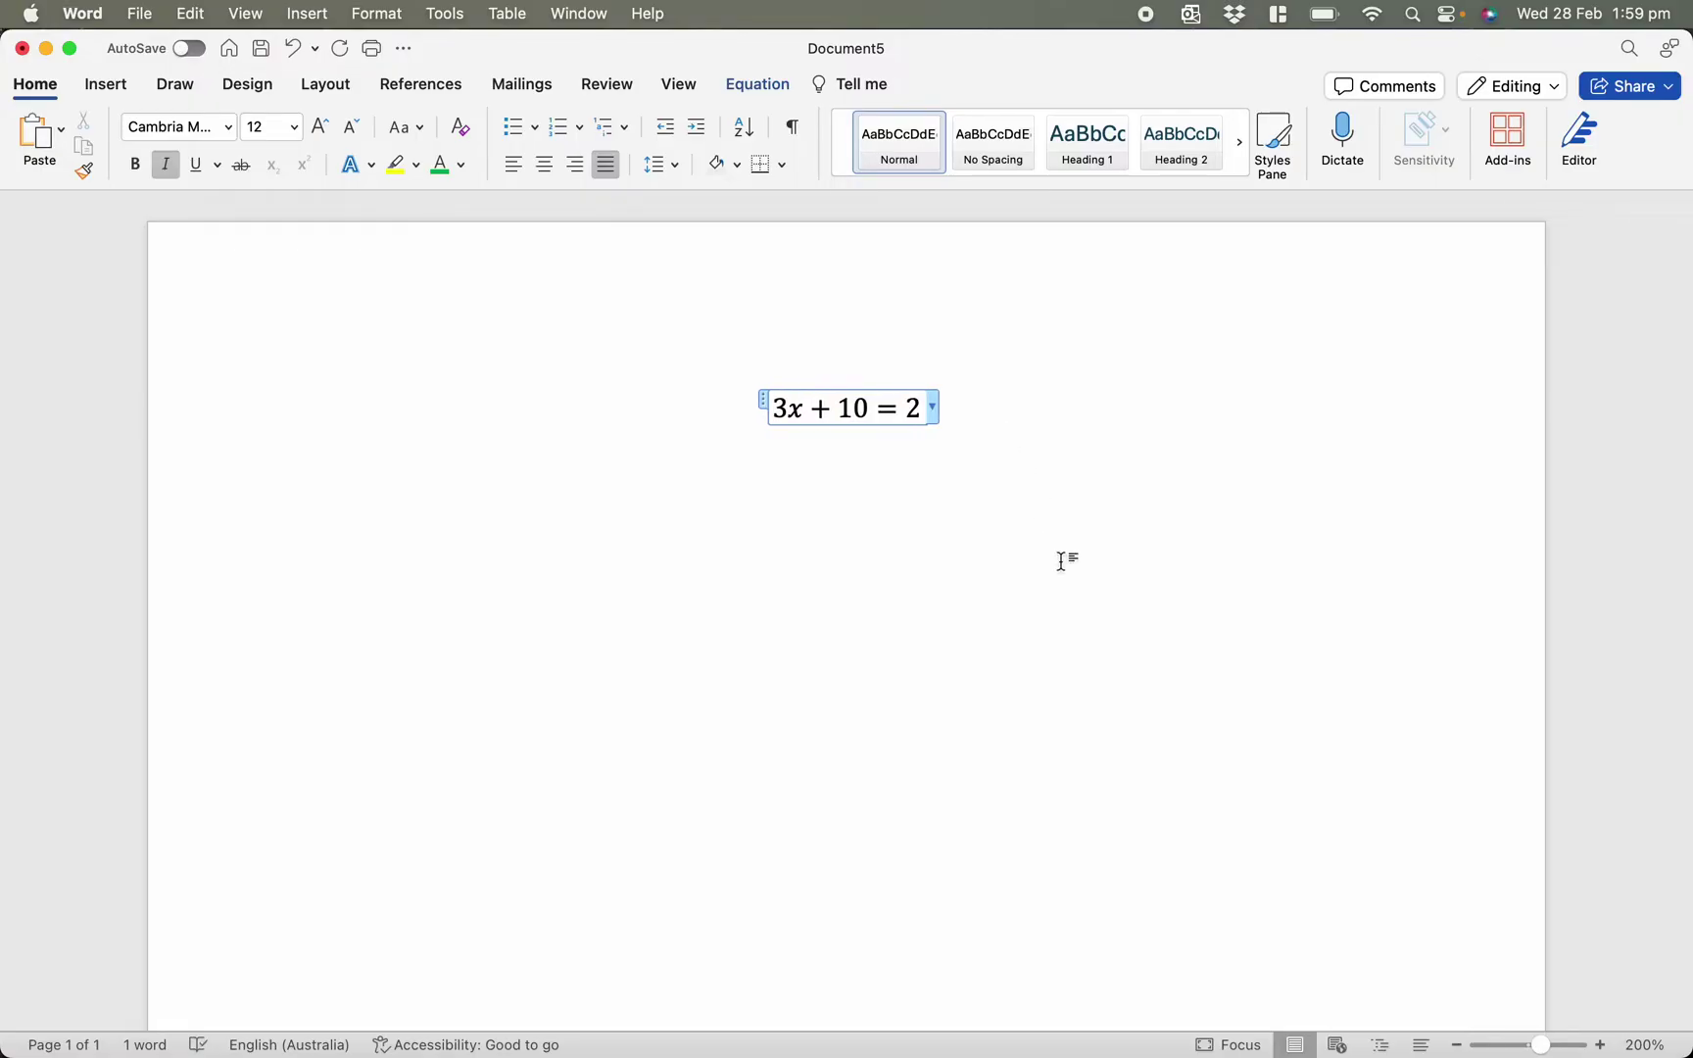
key(Return)
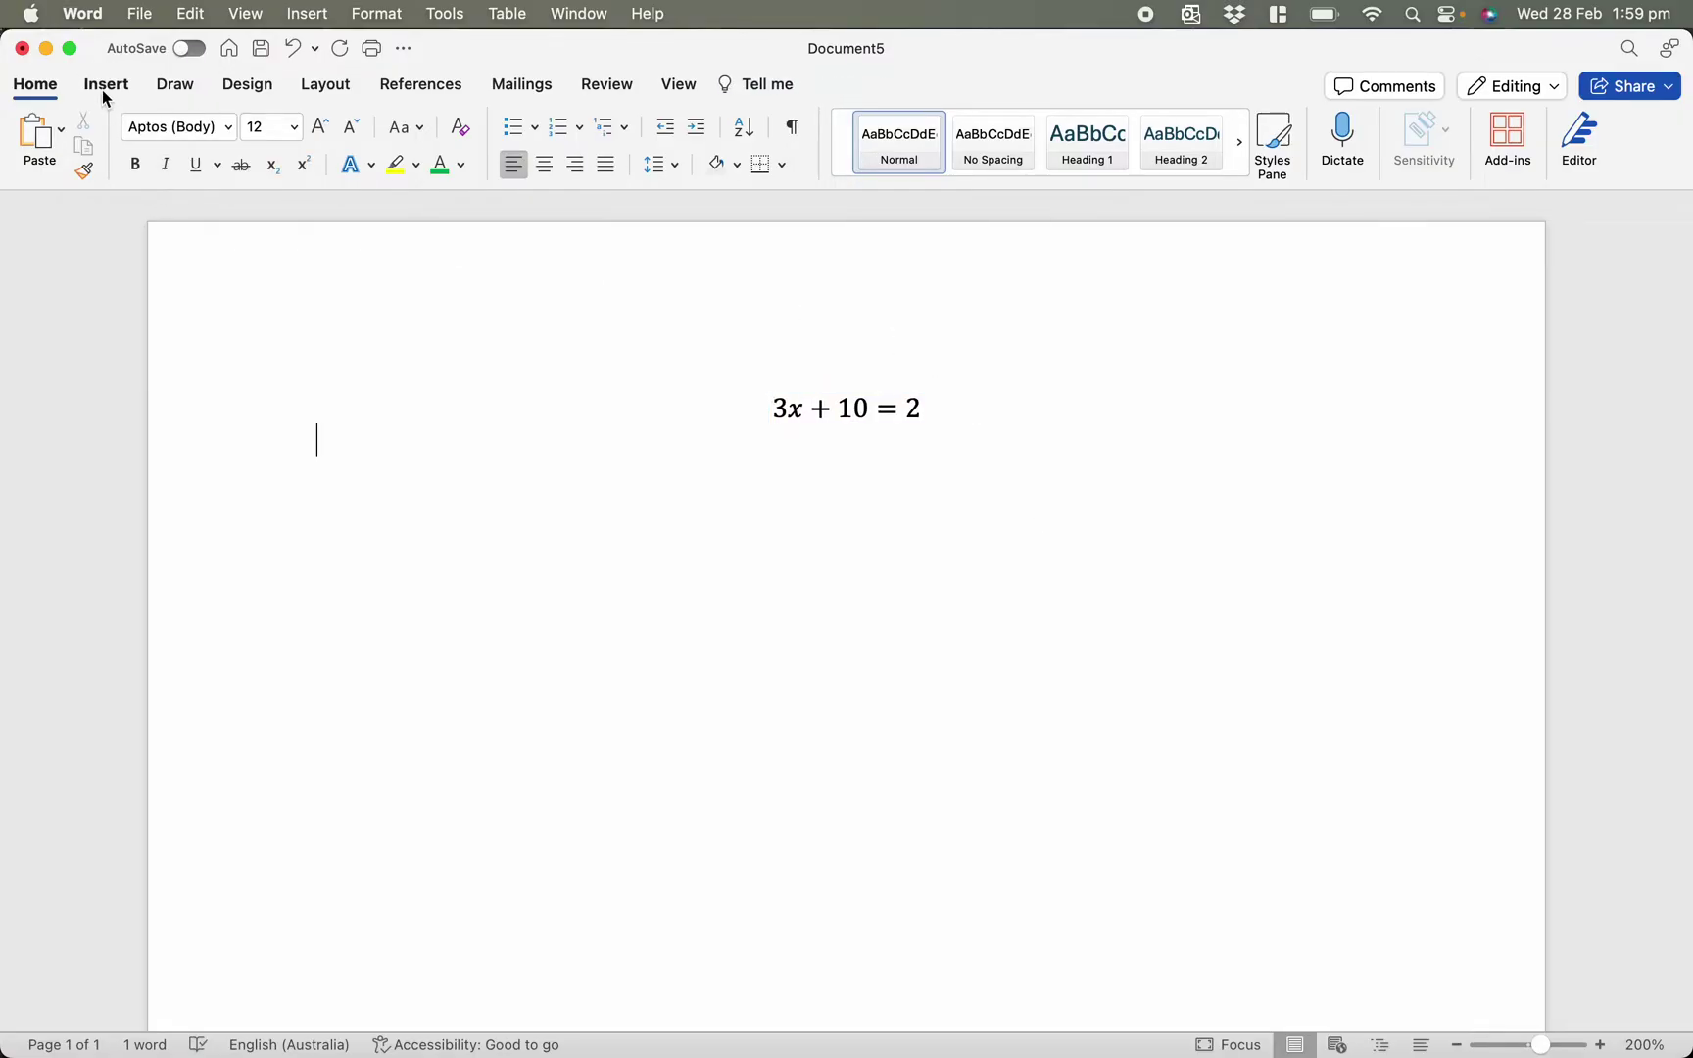
Step: Insert a second equation, 3x = −8, below the first and start a new line
click(103, 86)
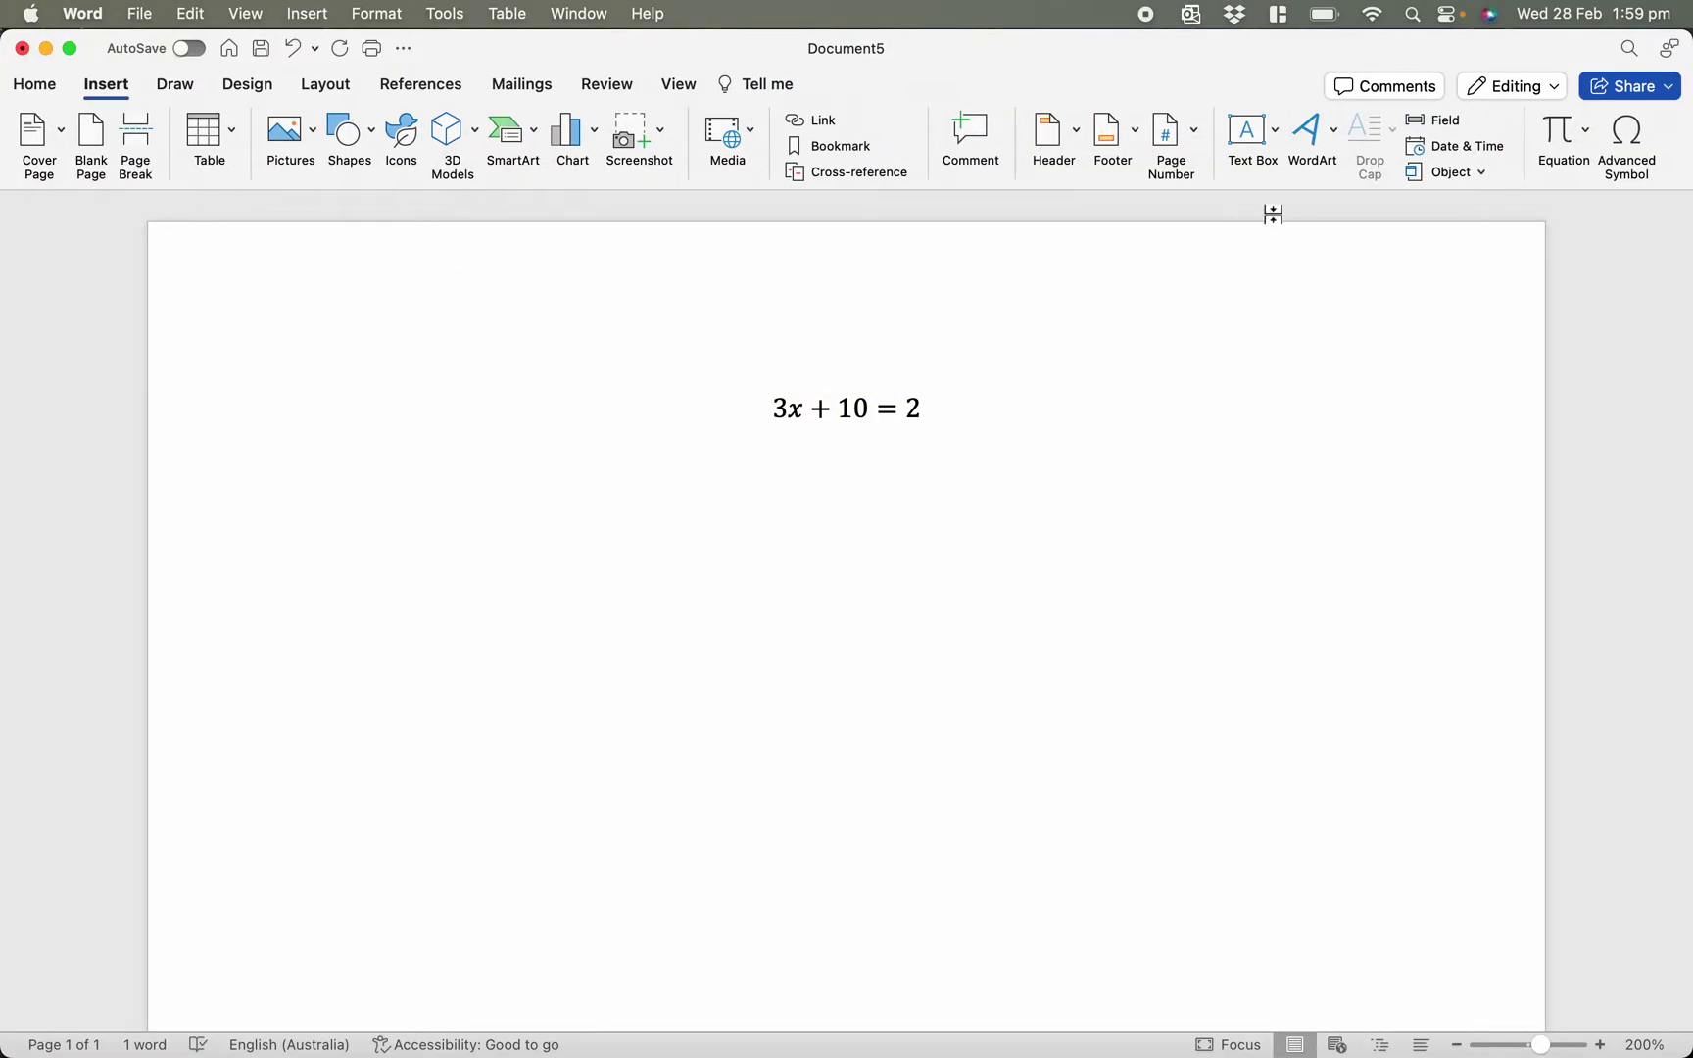
click(1549, 142)
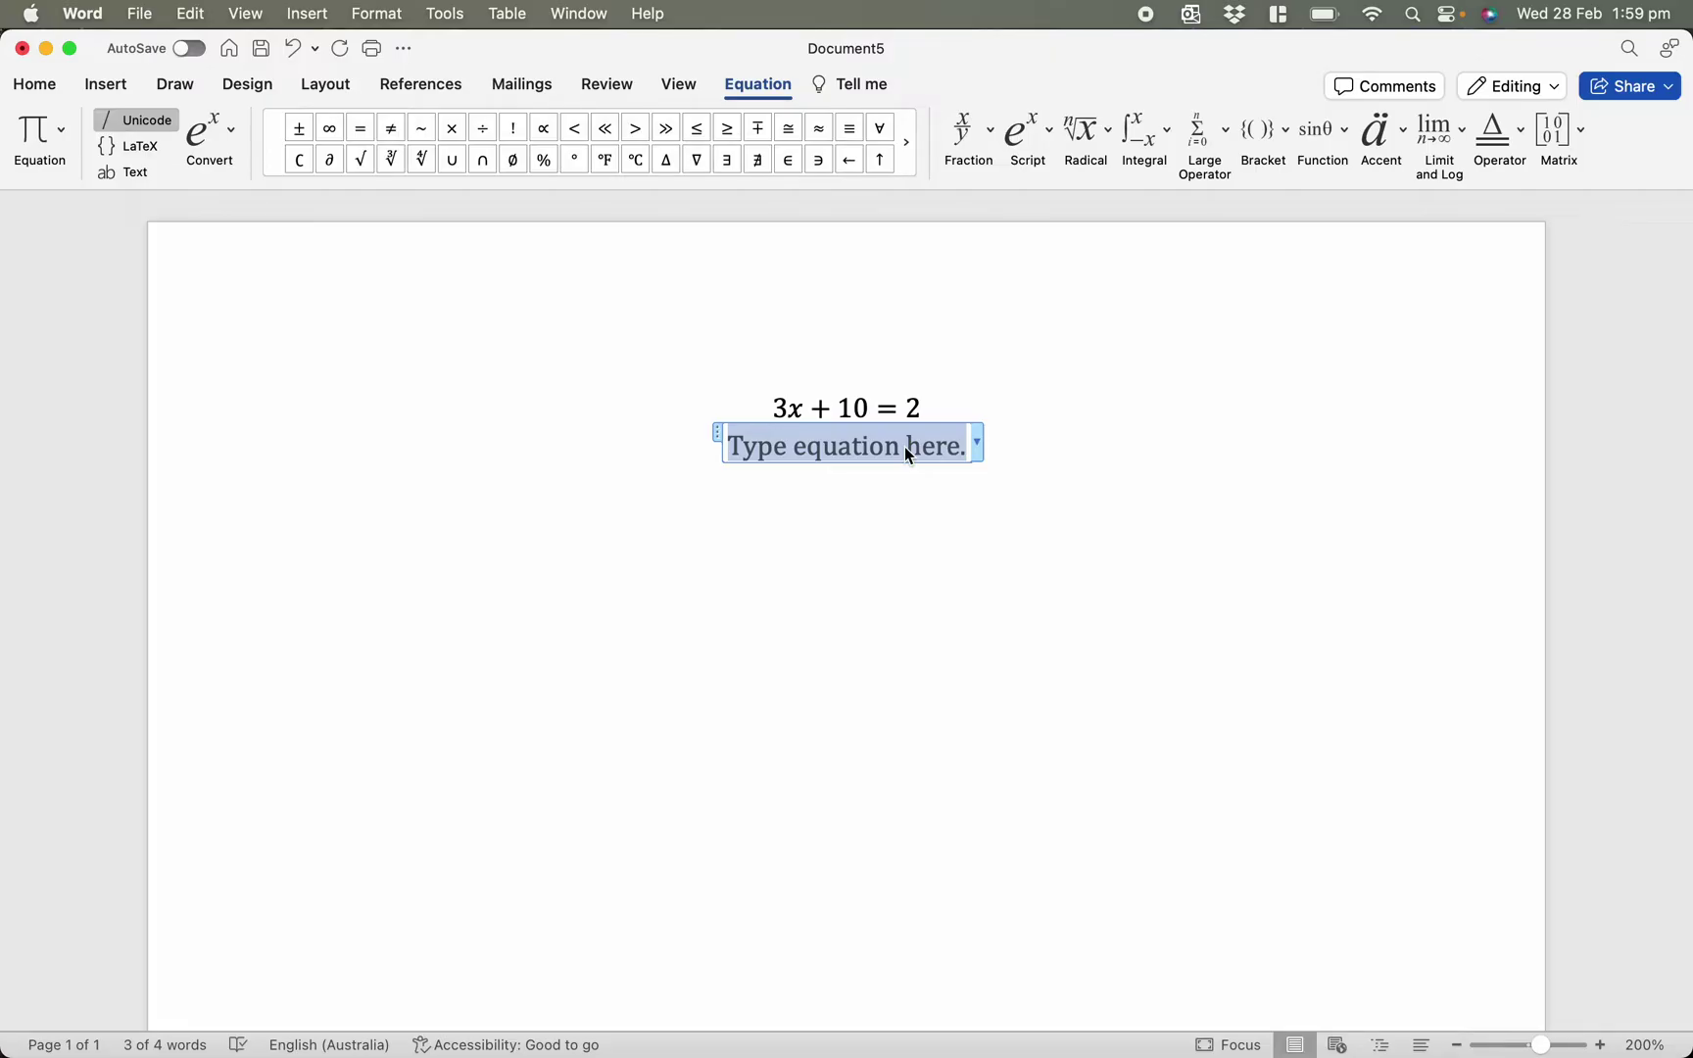
text(3x =)
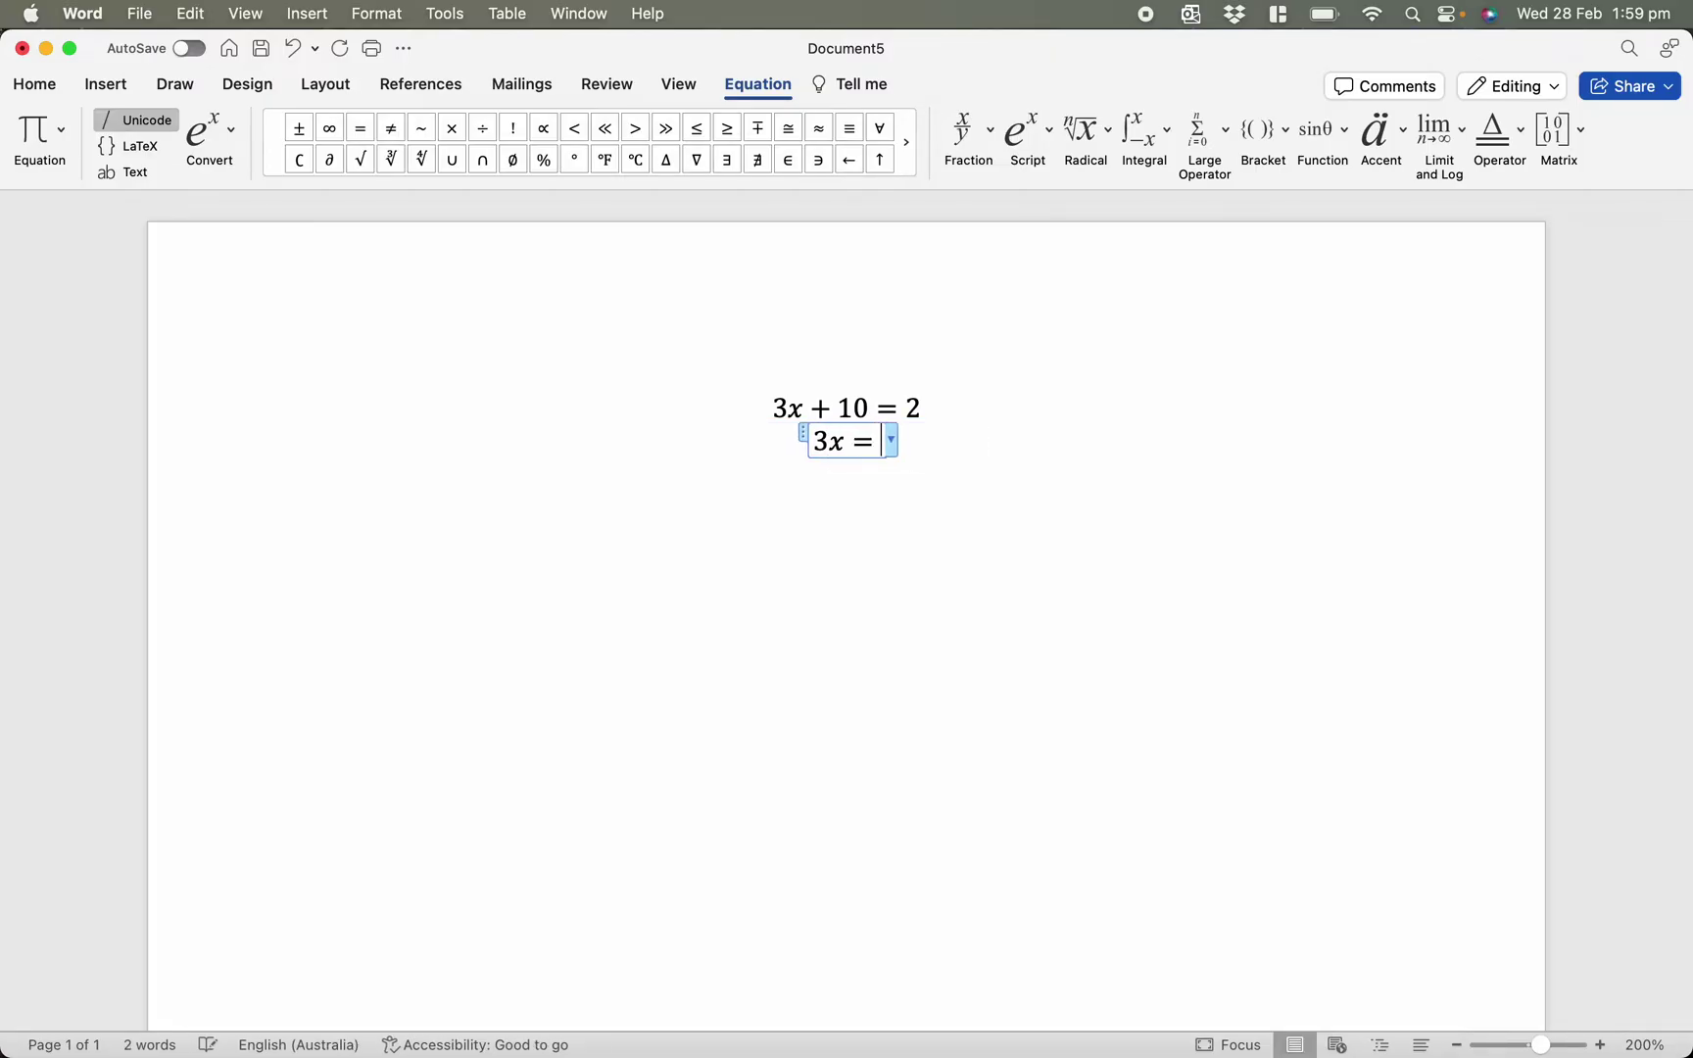
text(-8)
click(1001, 445)
key(Return)
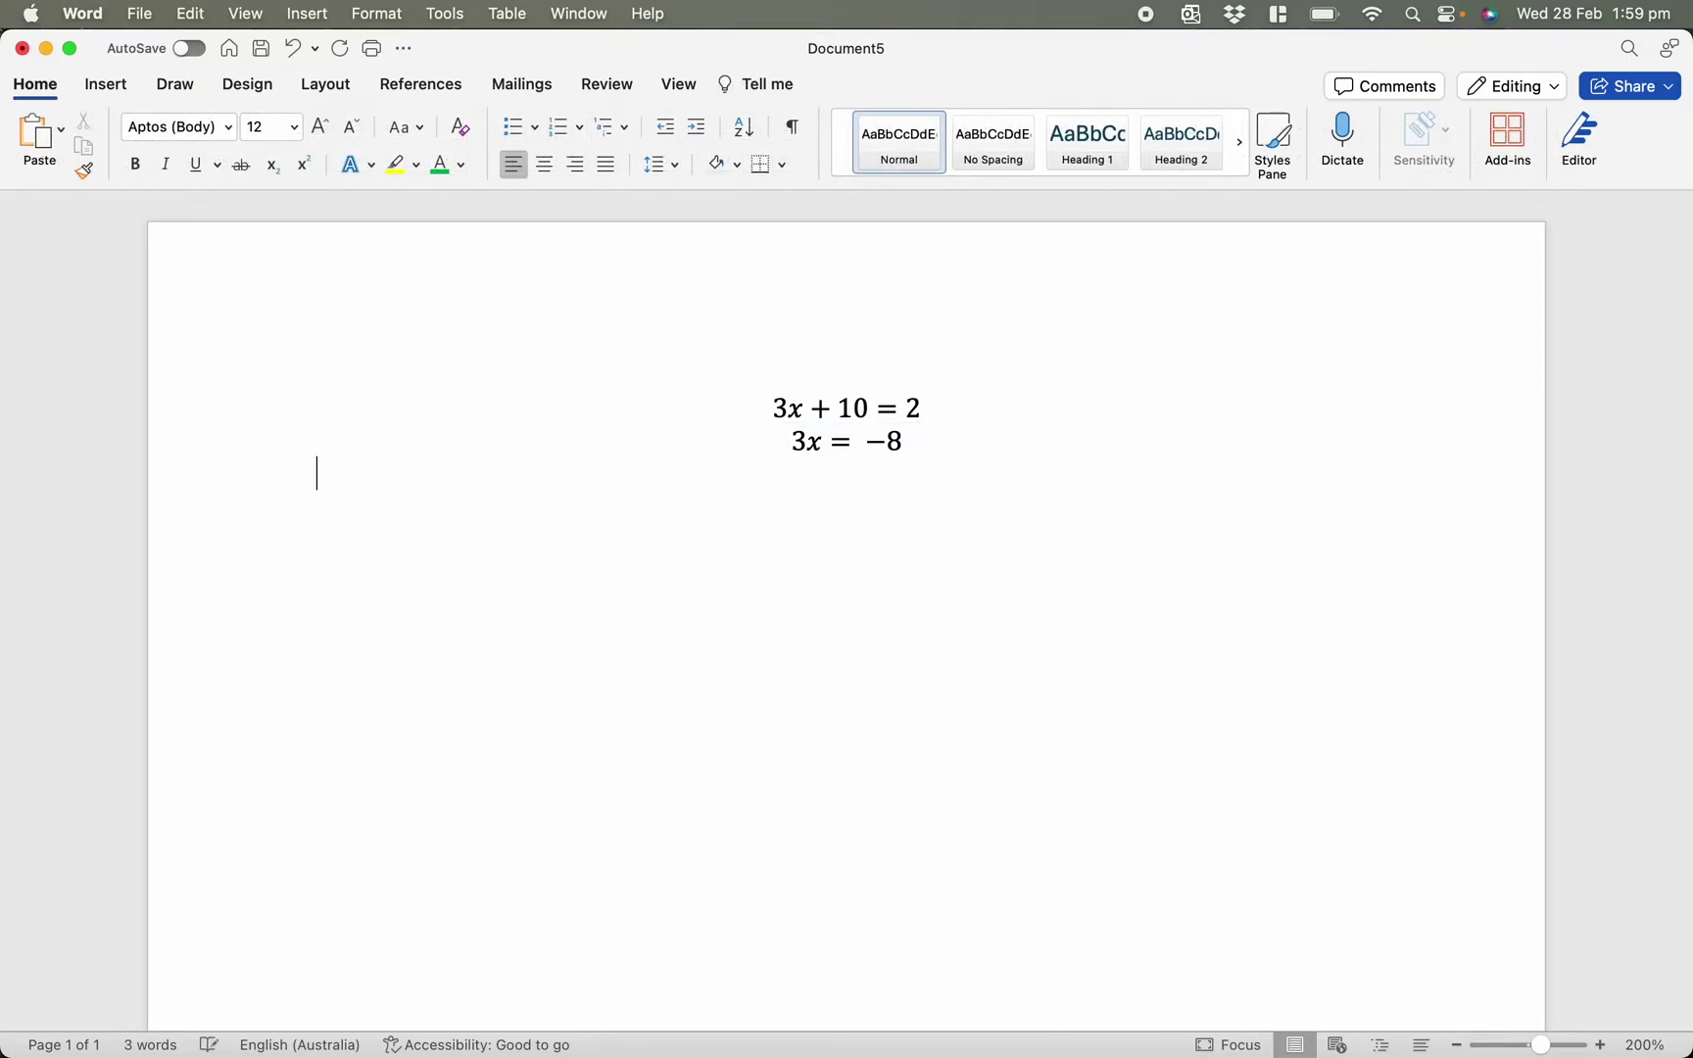
Step: Insert a third equation x = −8/3 and try making −8/3 a stacked fraction
click(107, 91)
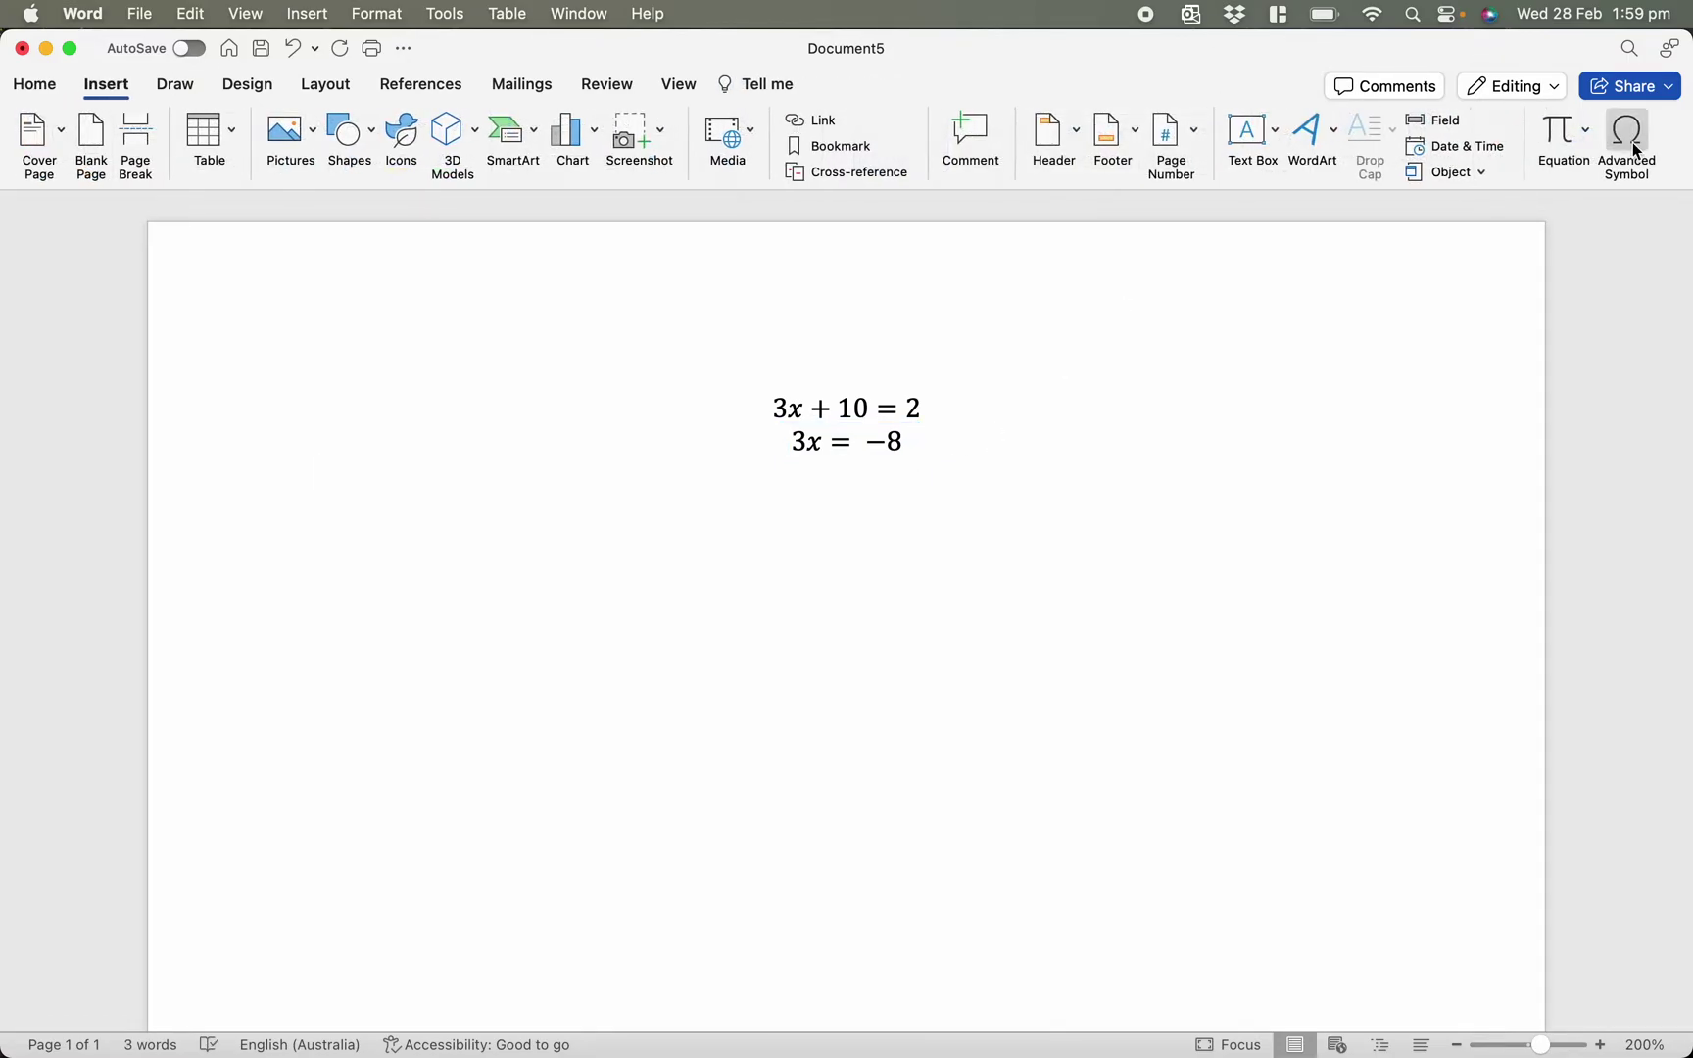
click(1561, 134)
text(x=)
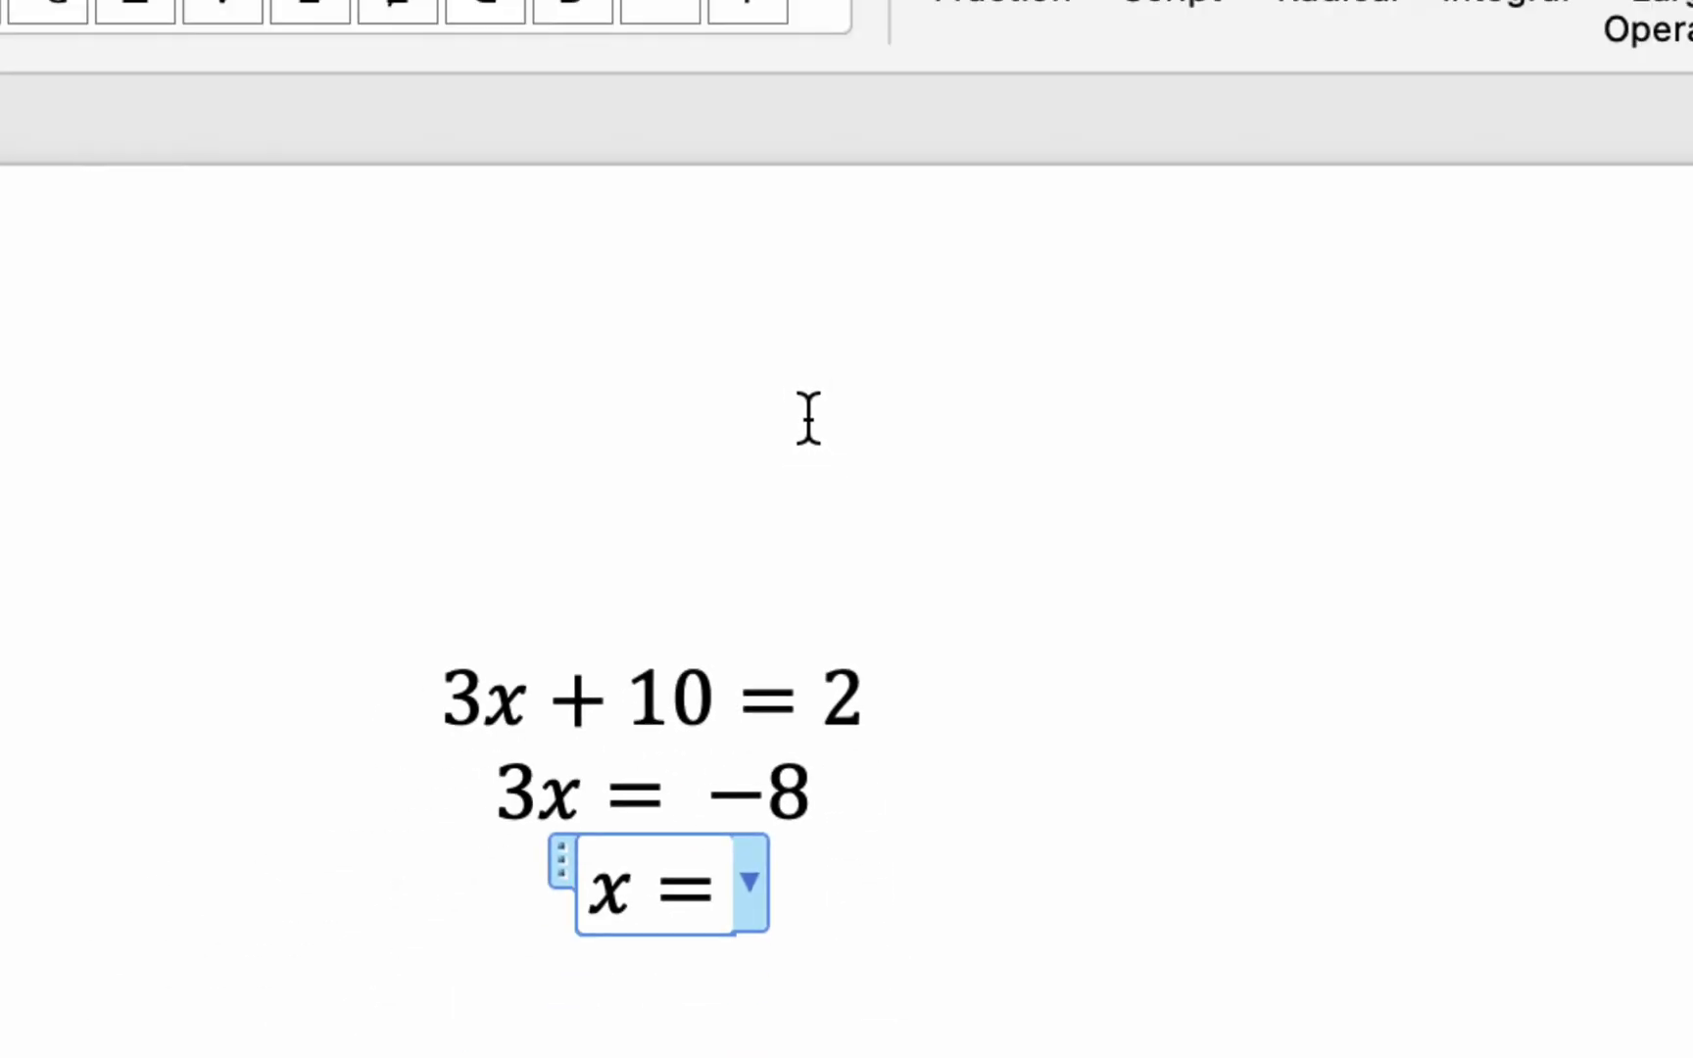
text(-8/)
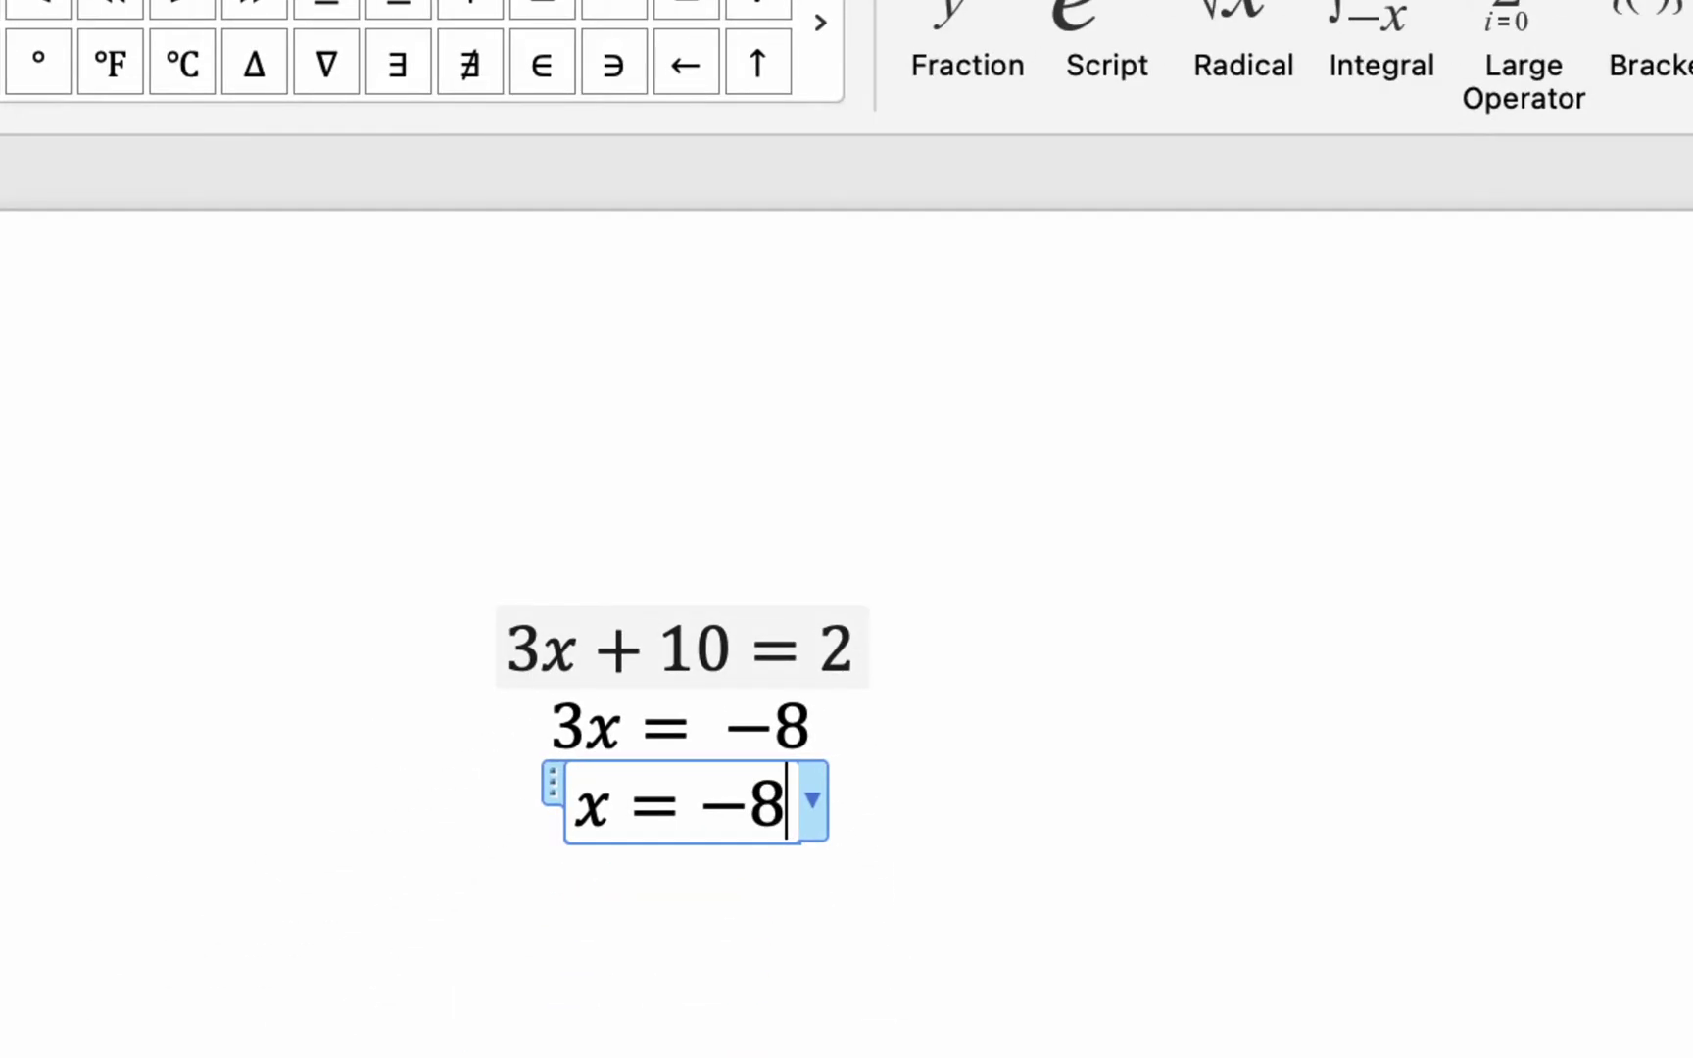
text(3)
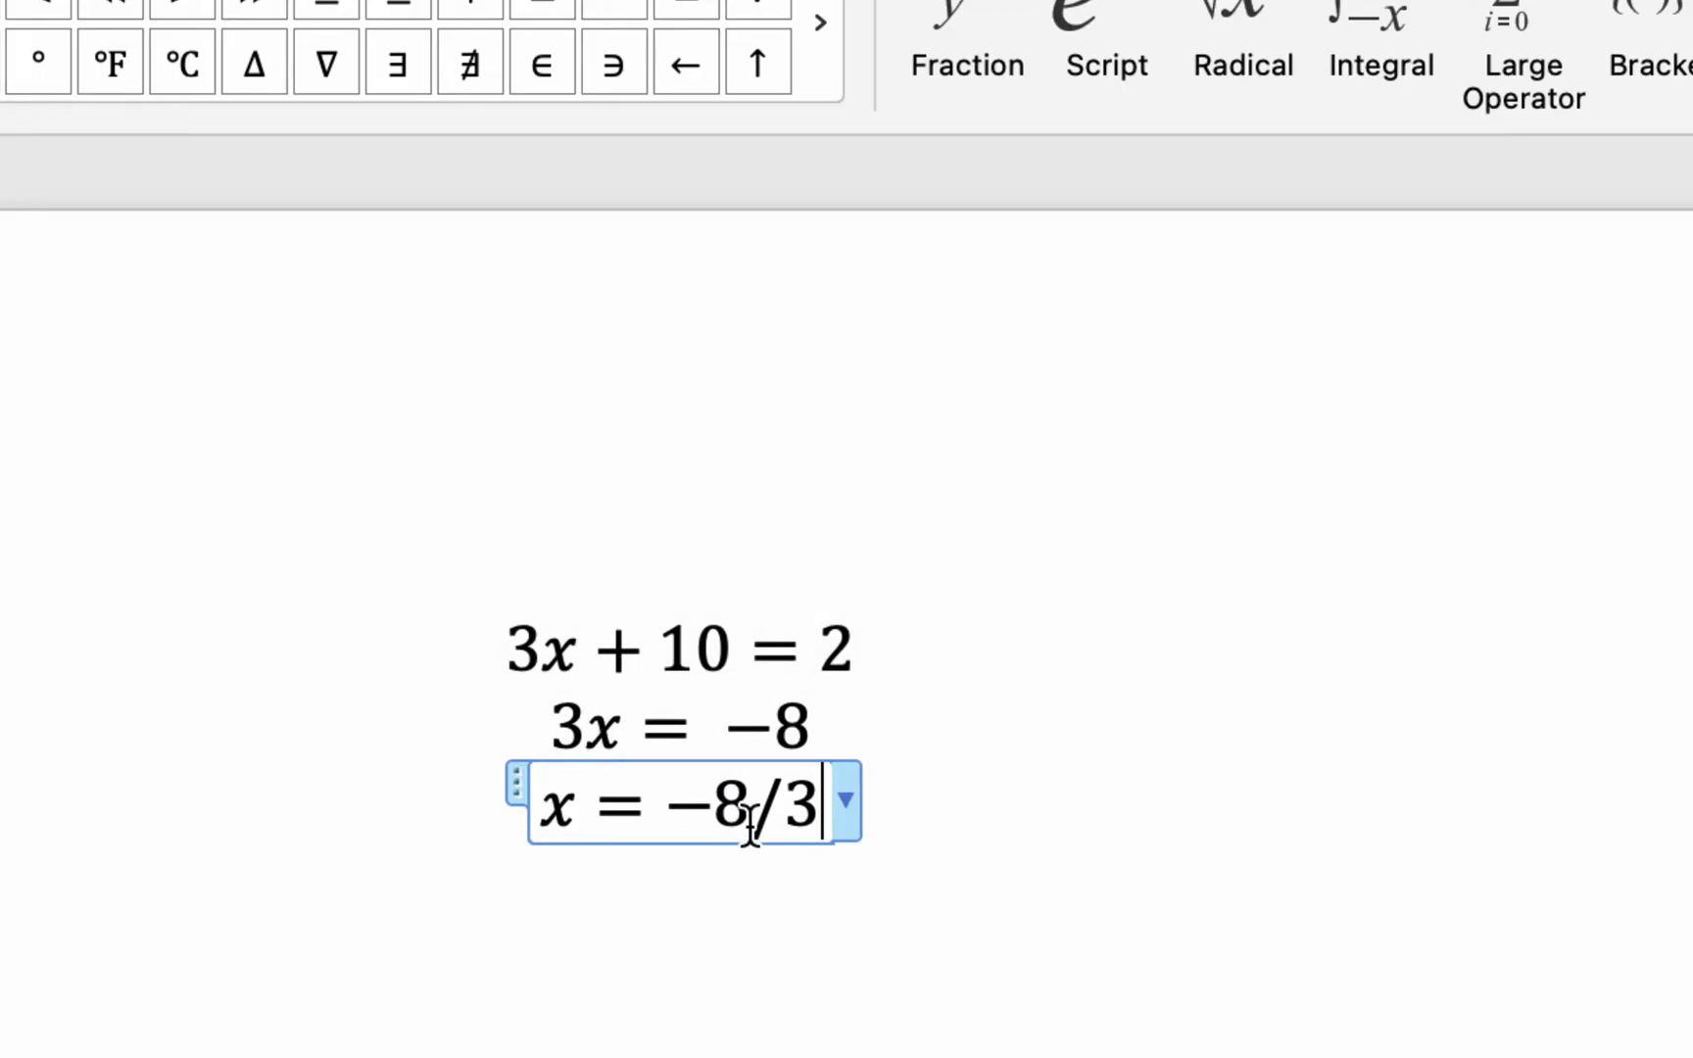
drag(753, 828, 787, 826)
click(817, 828)
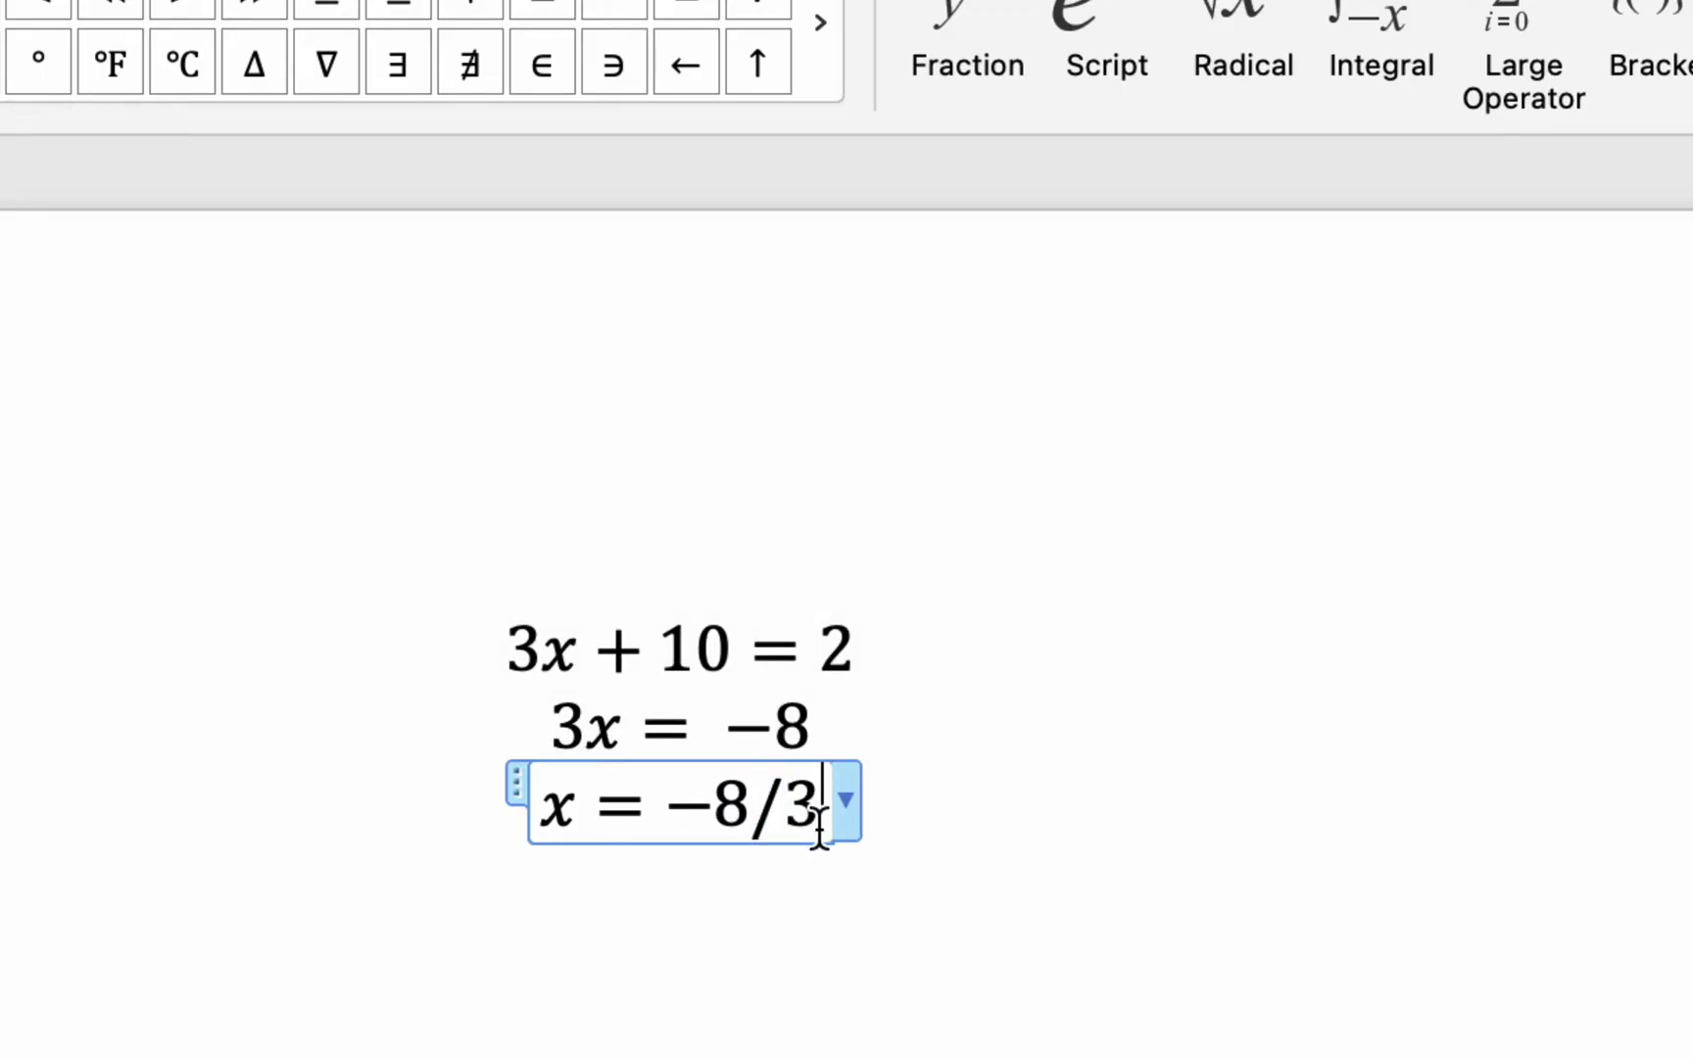
click(888, 808)
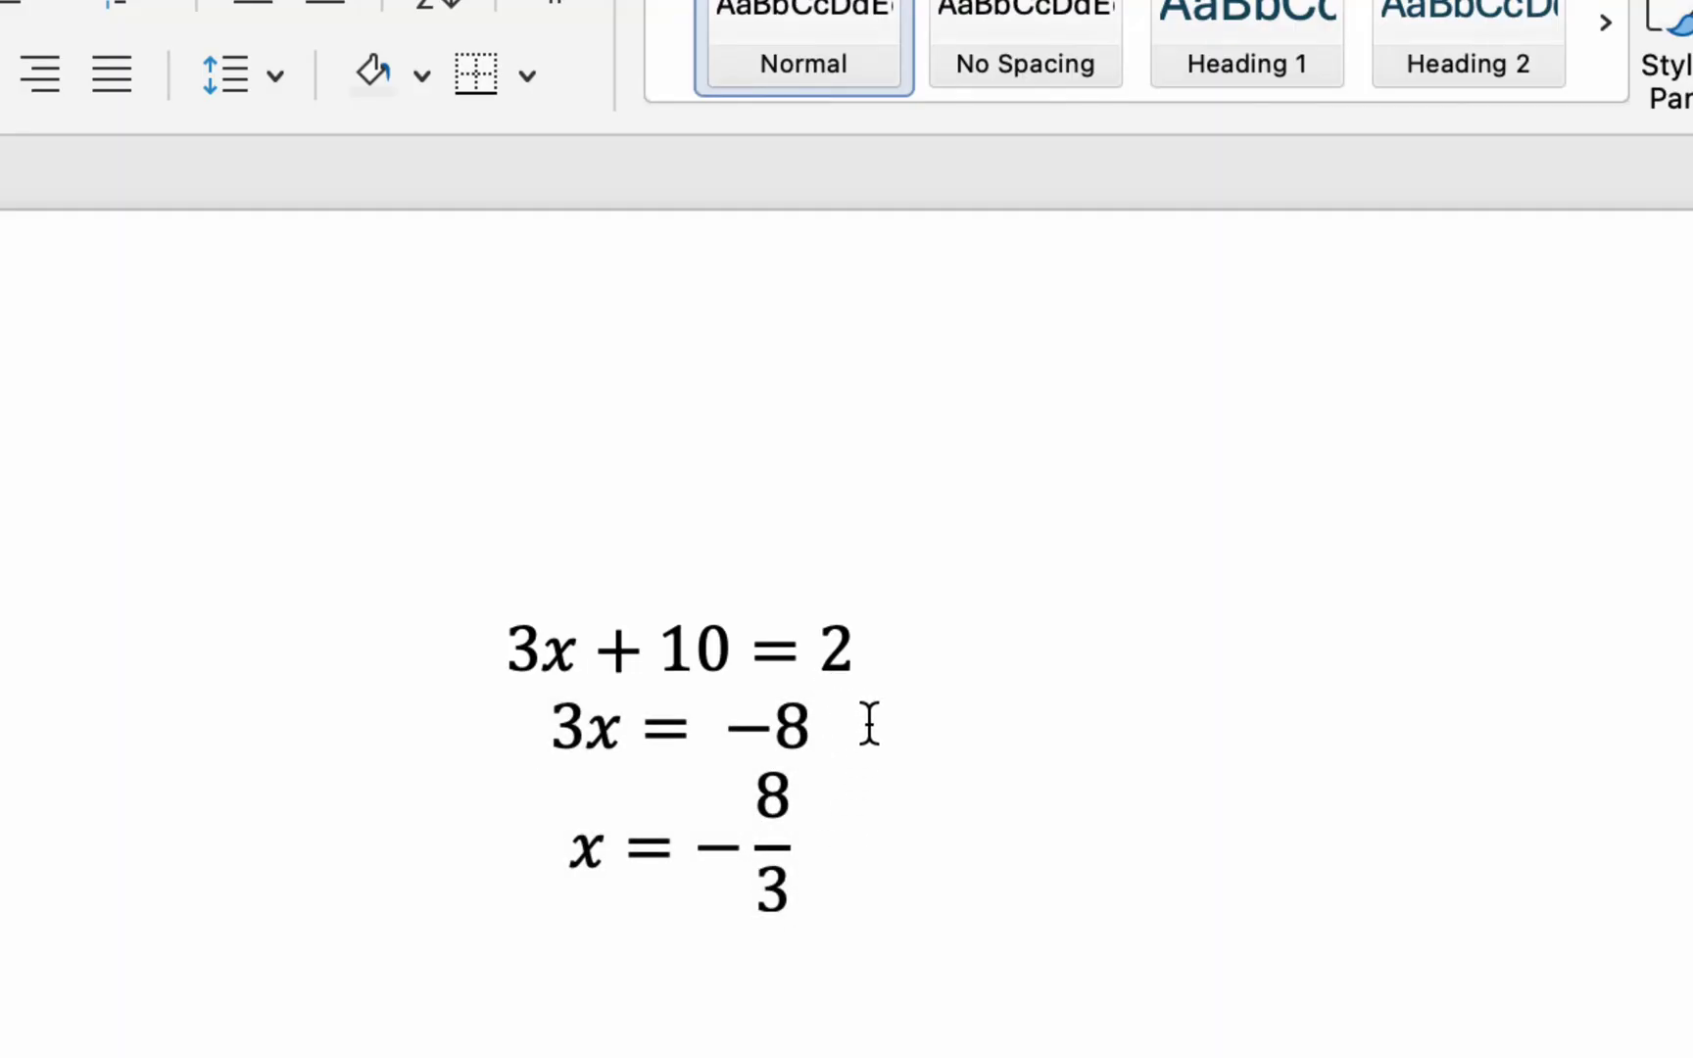
click(790, 828)
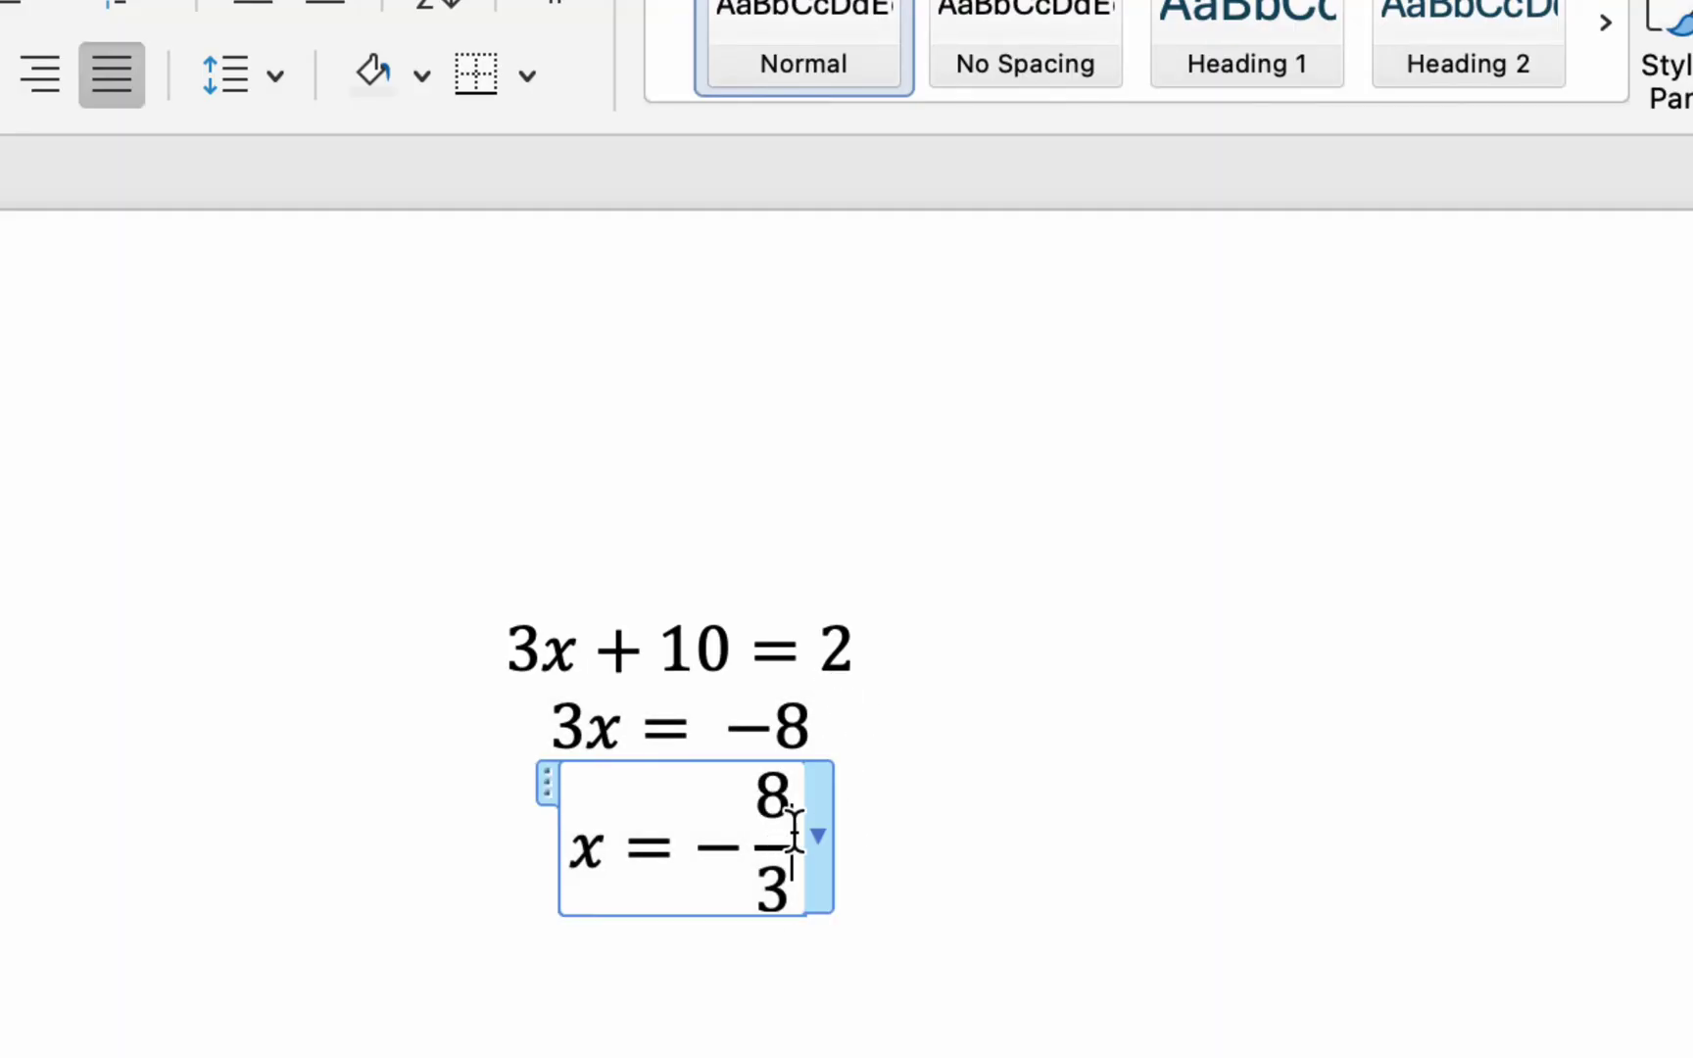
Step: Replace the answer with a stacked fraction, −8 over 3, after x =
key(BackSpace)
key(BackSpace)
key(BackSpace)
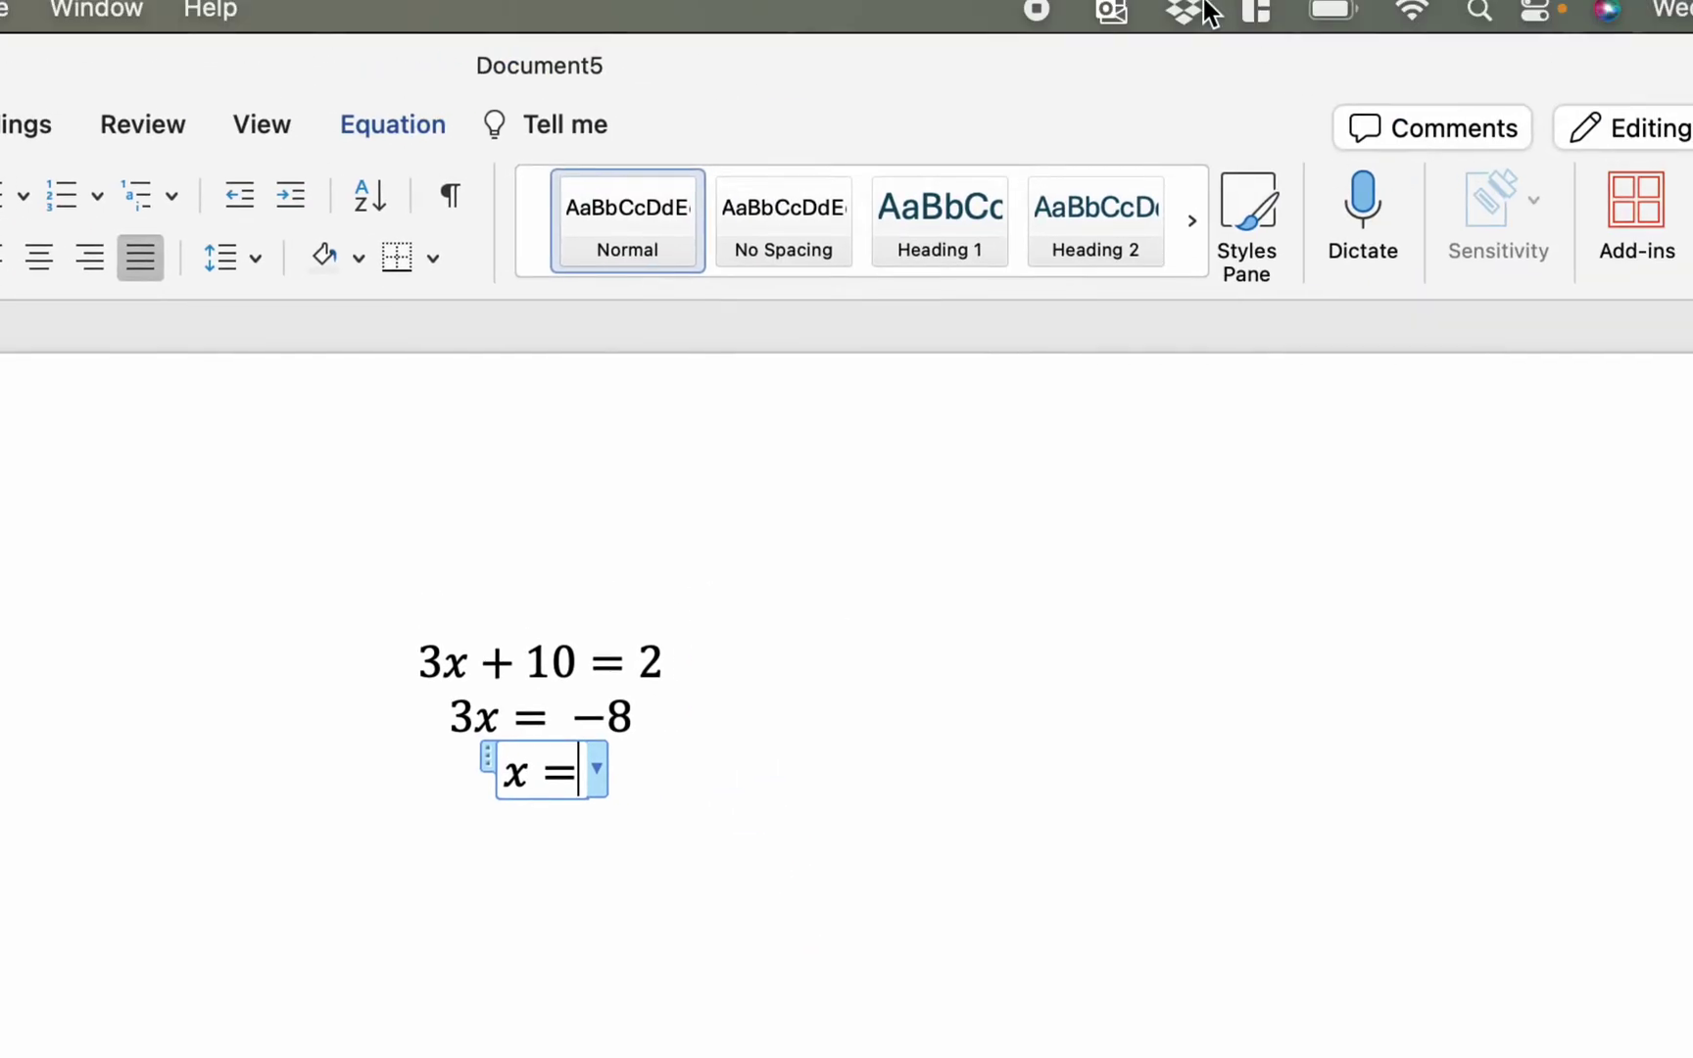
click(389, 124)
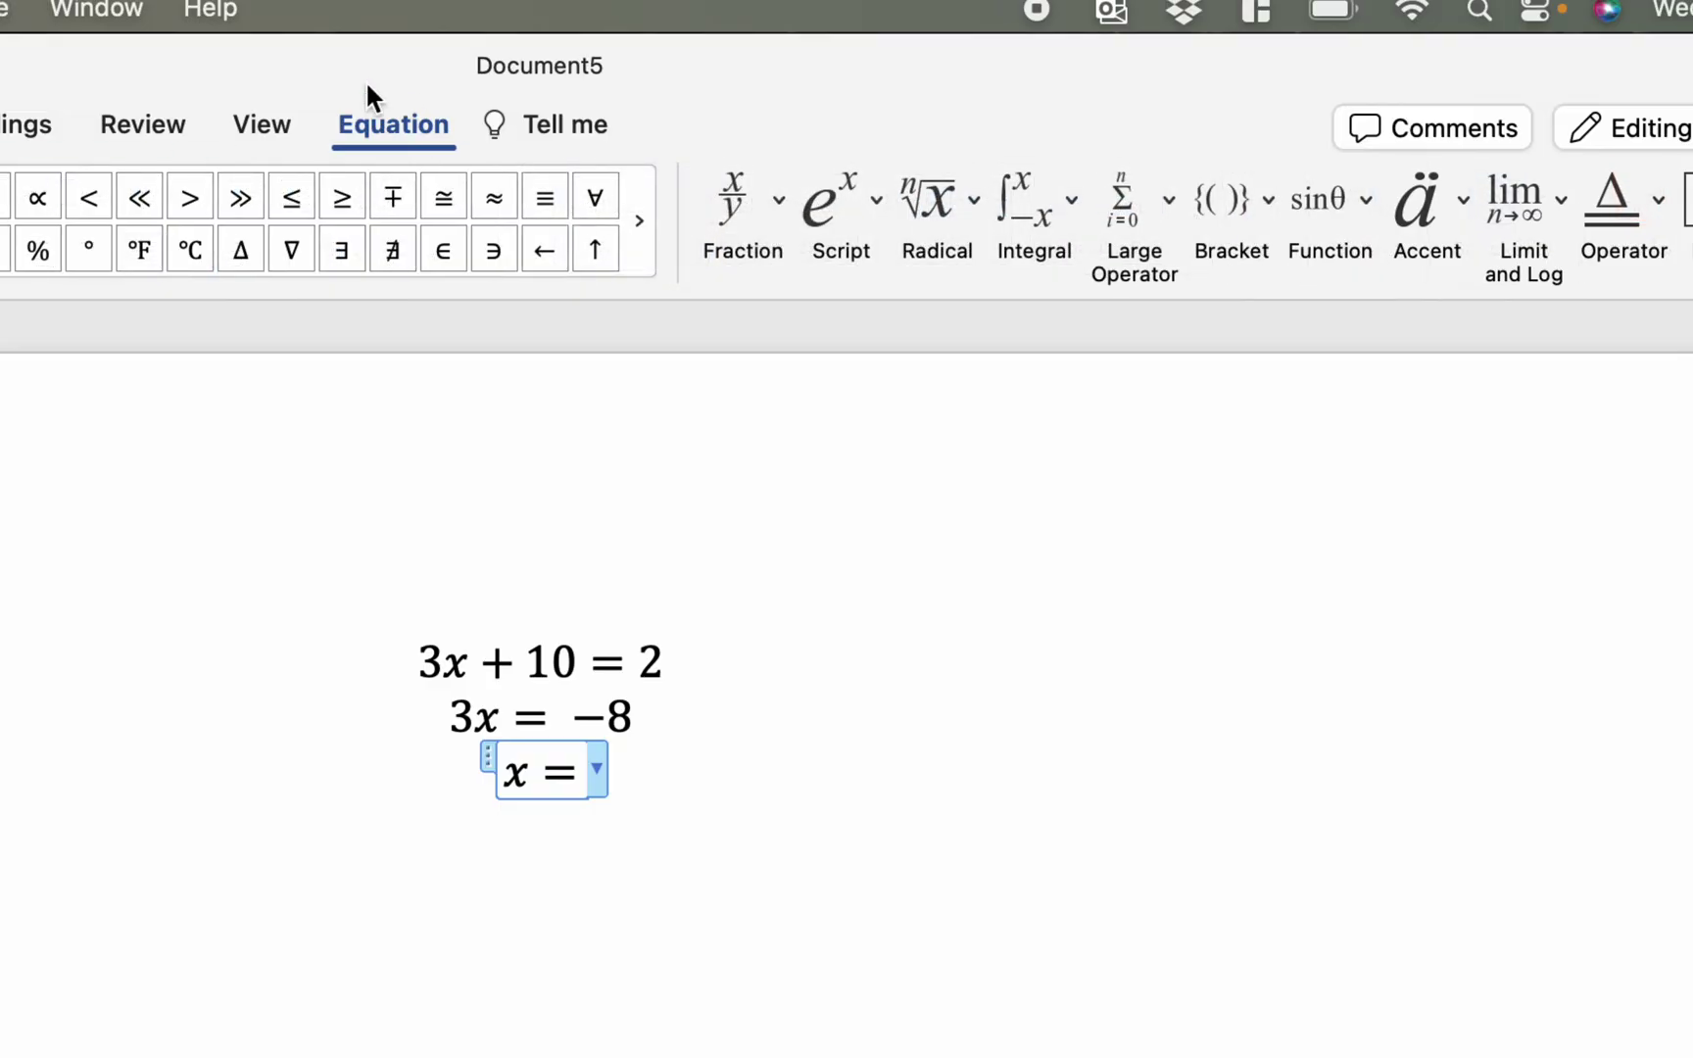
click(743, 207)
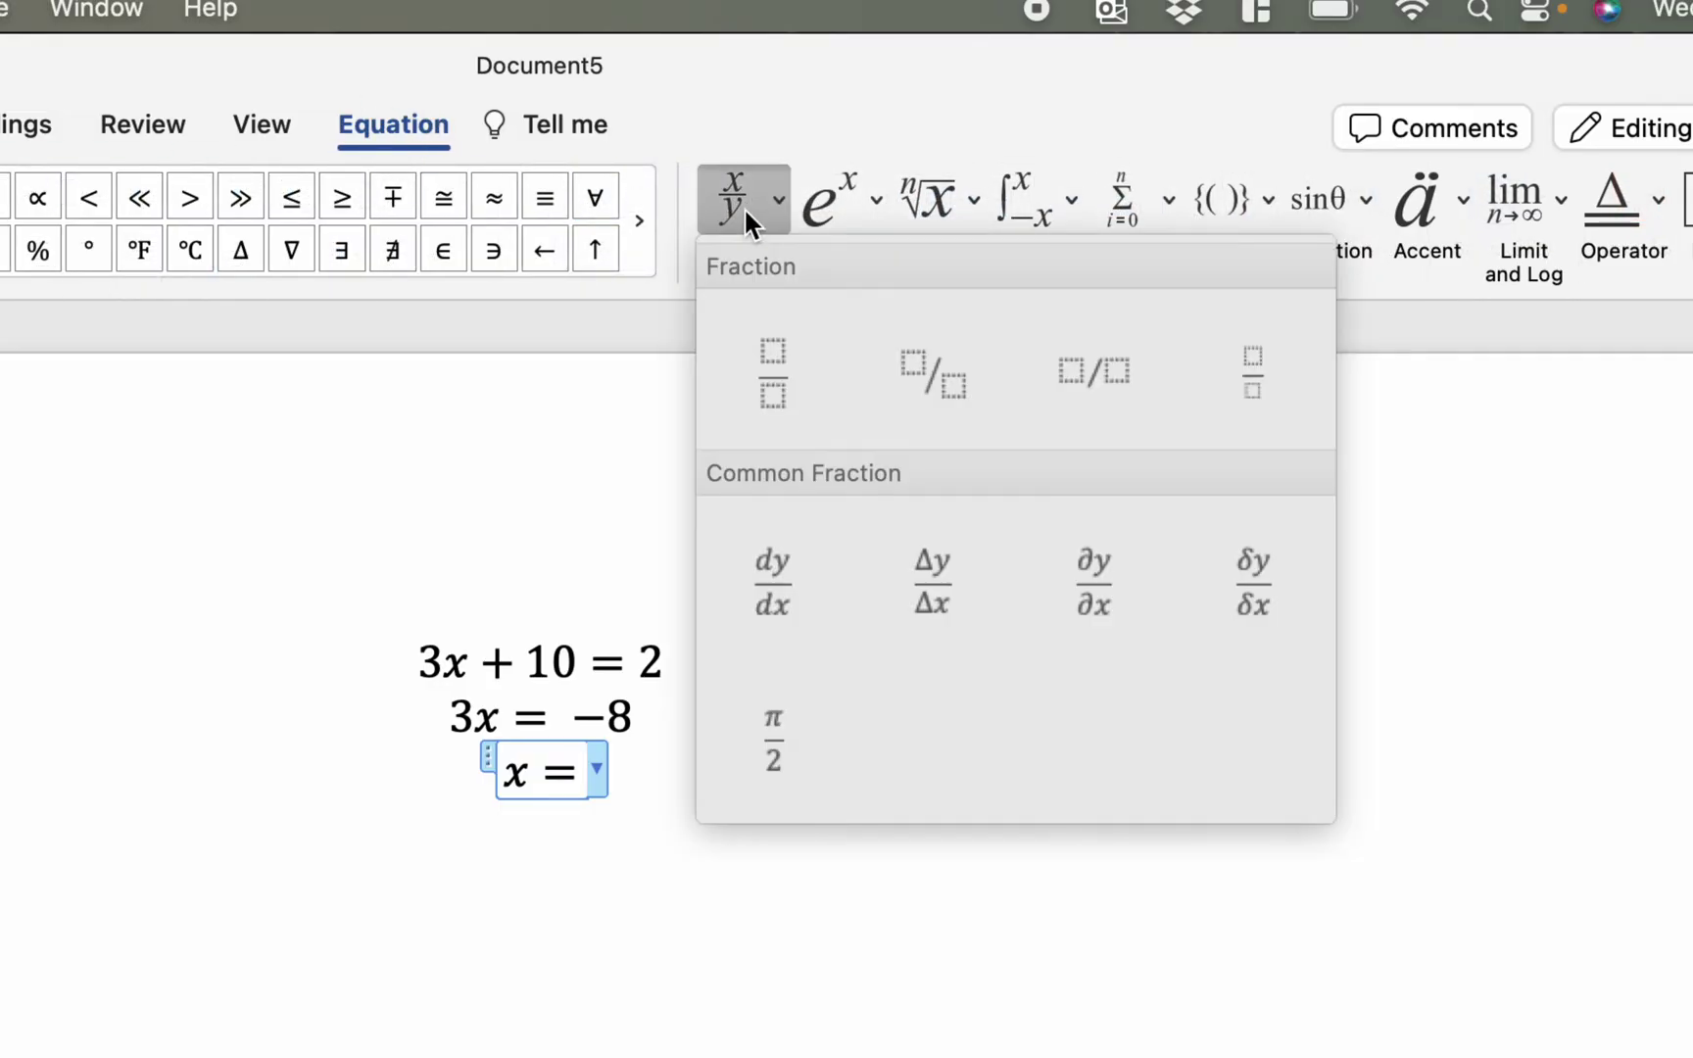
click(775, 343)
text(-)
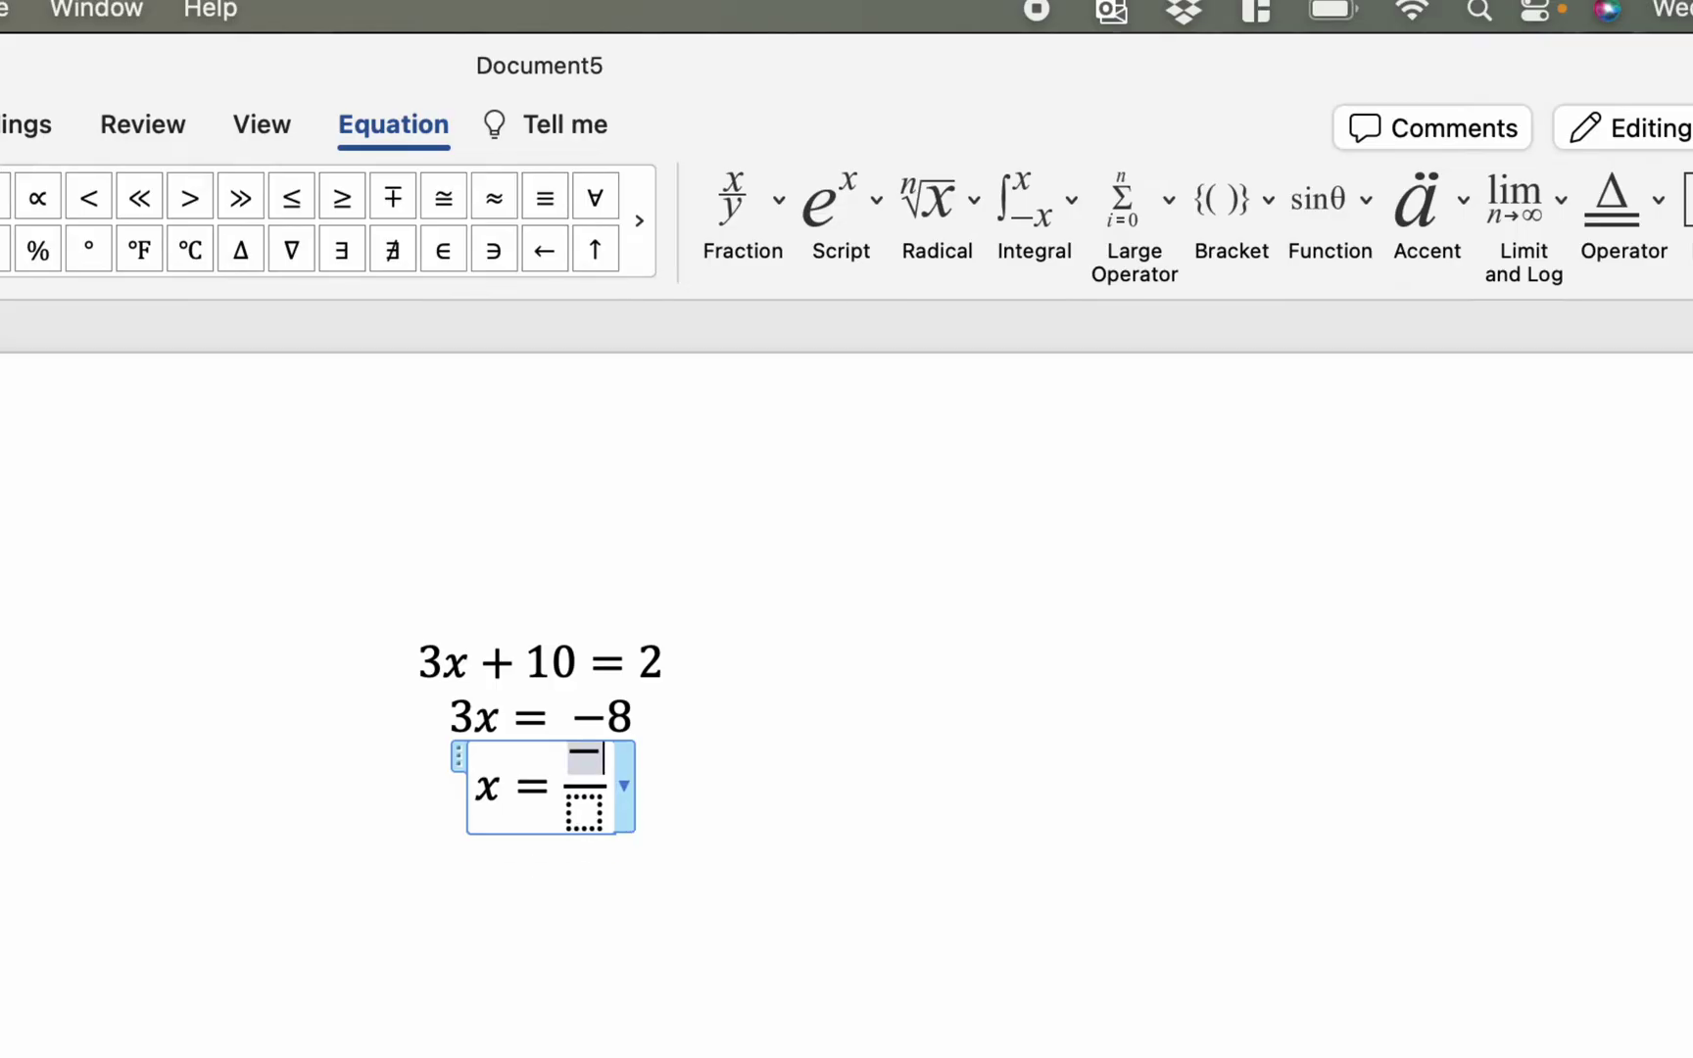
text(8)
key(Down)
text(3)
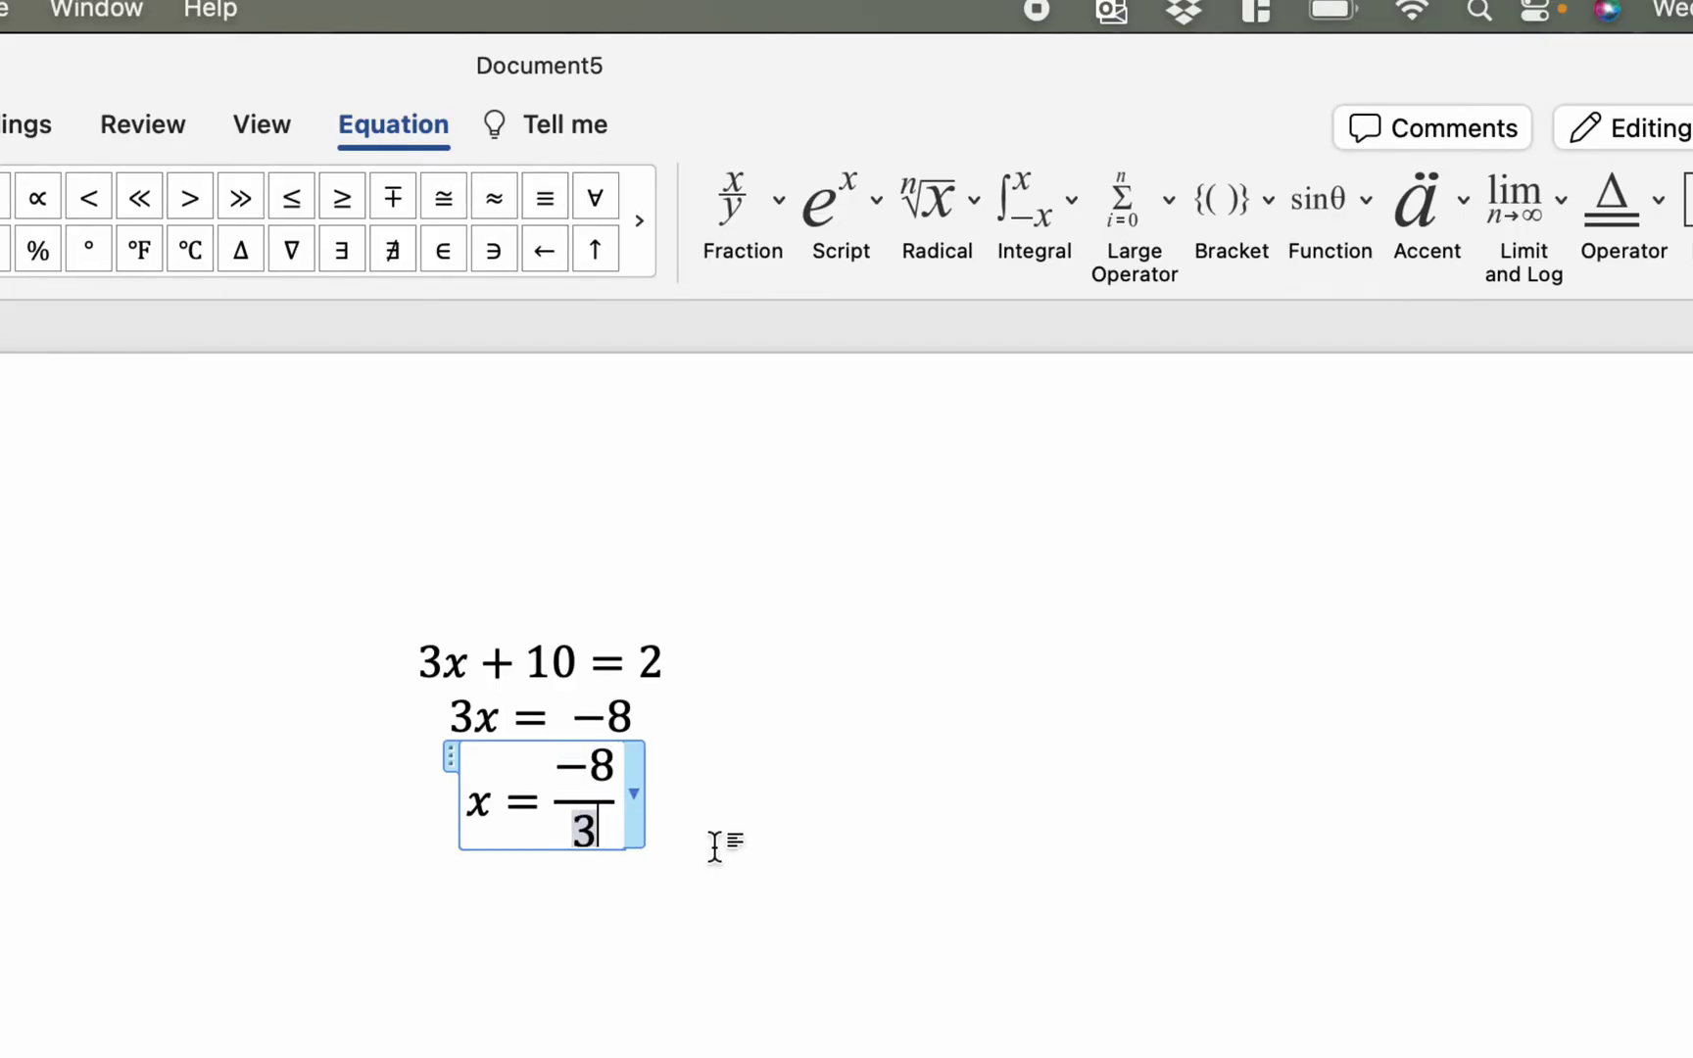
click(714, 844)
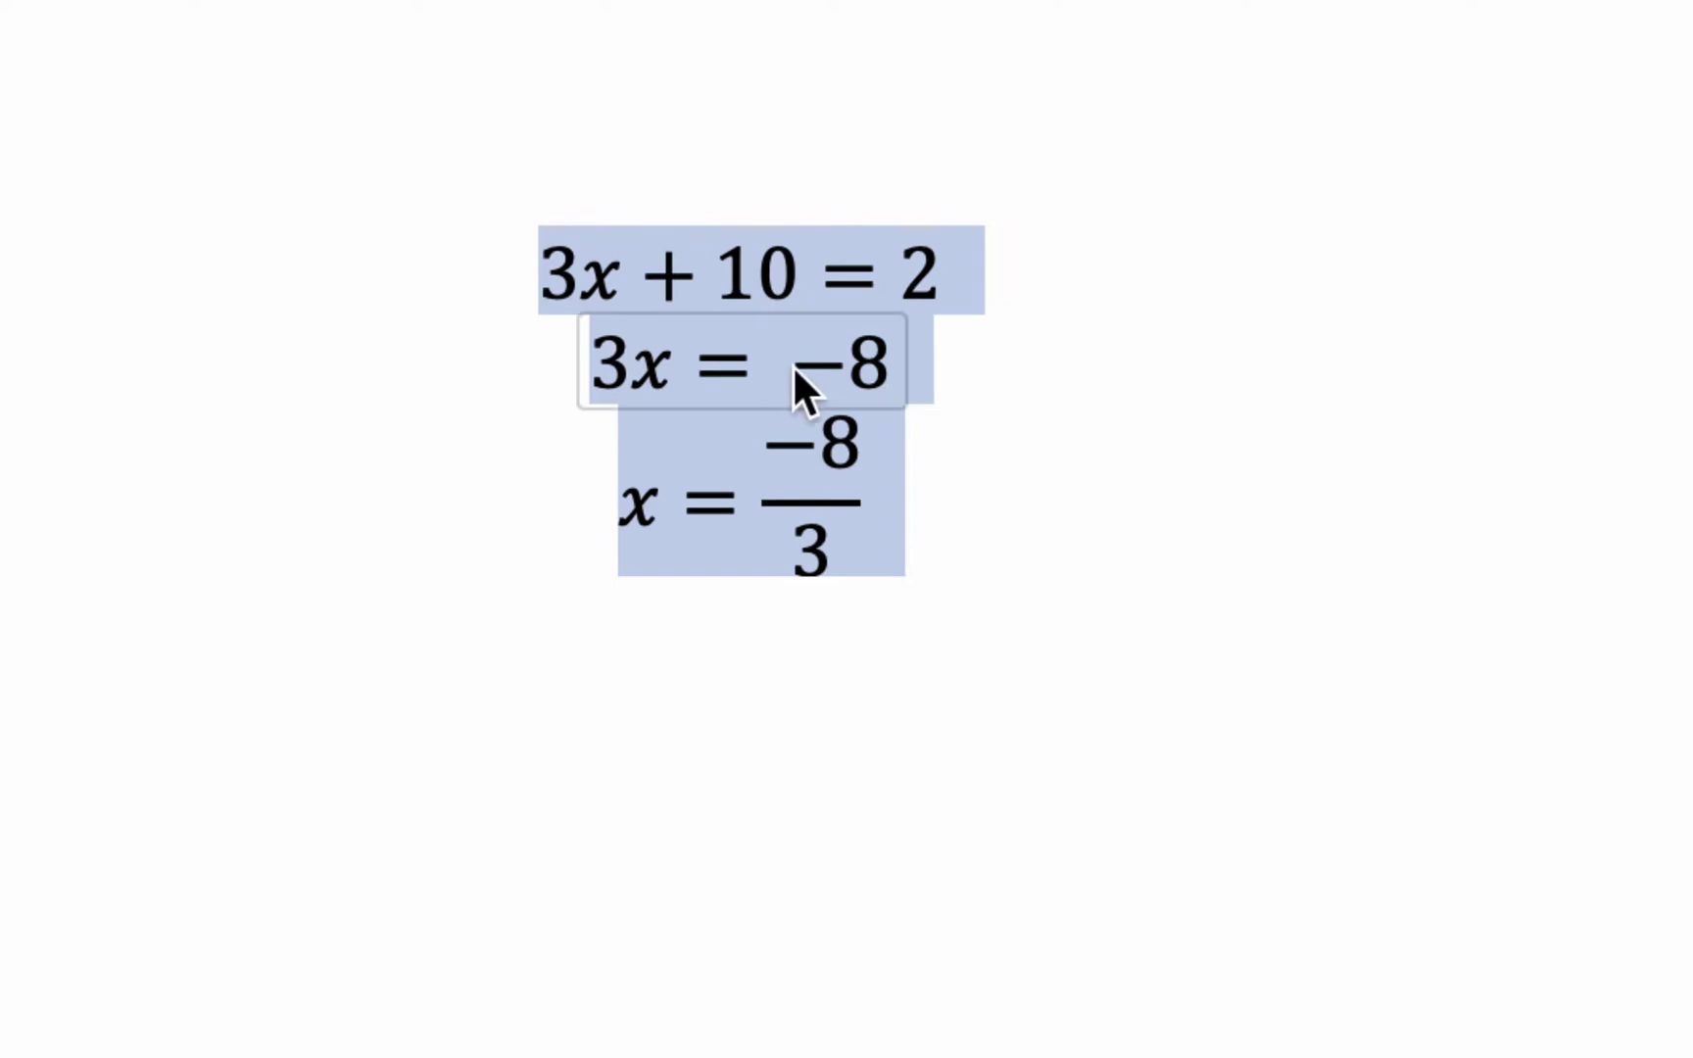
Step: Align the three selected equations on their equals signs with Equation Alignment
right_click(751, 380)
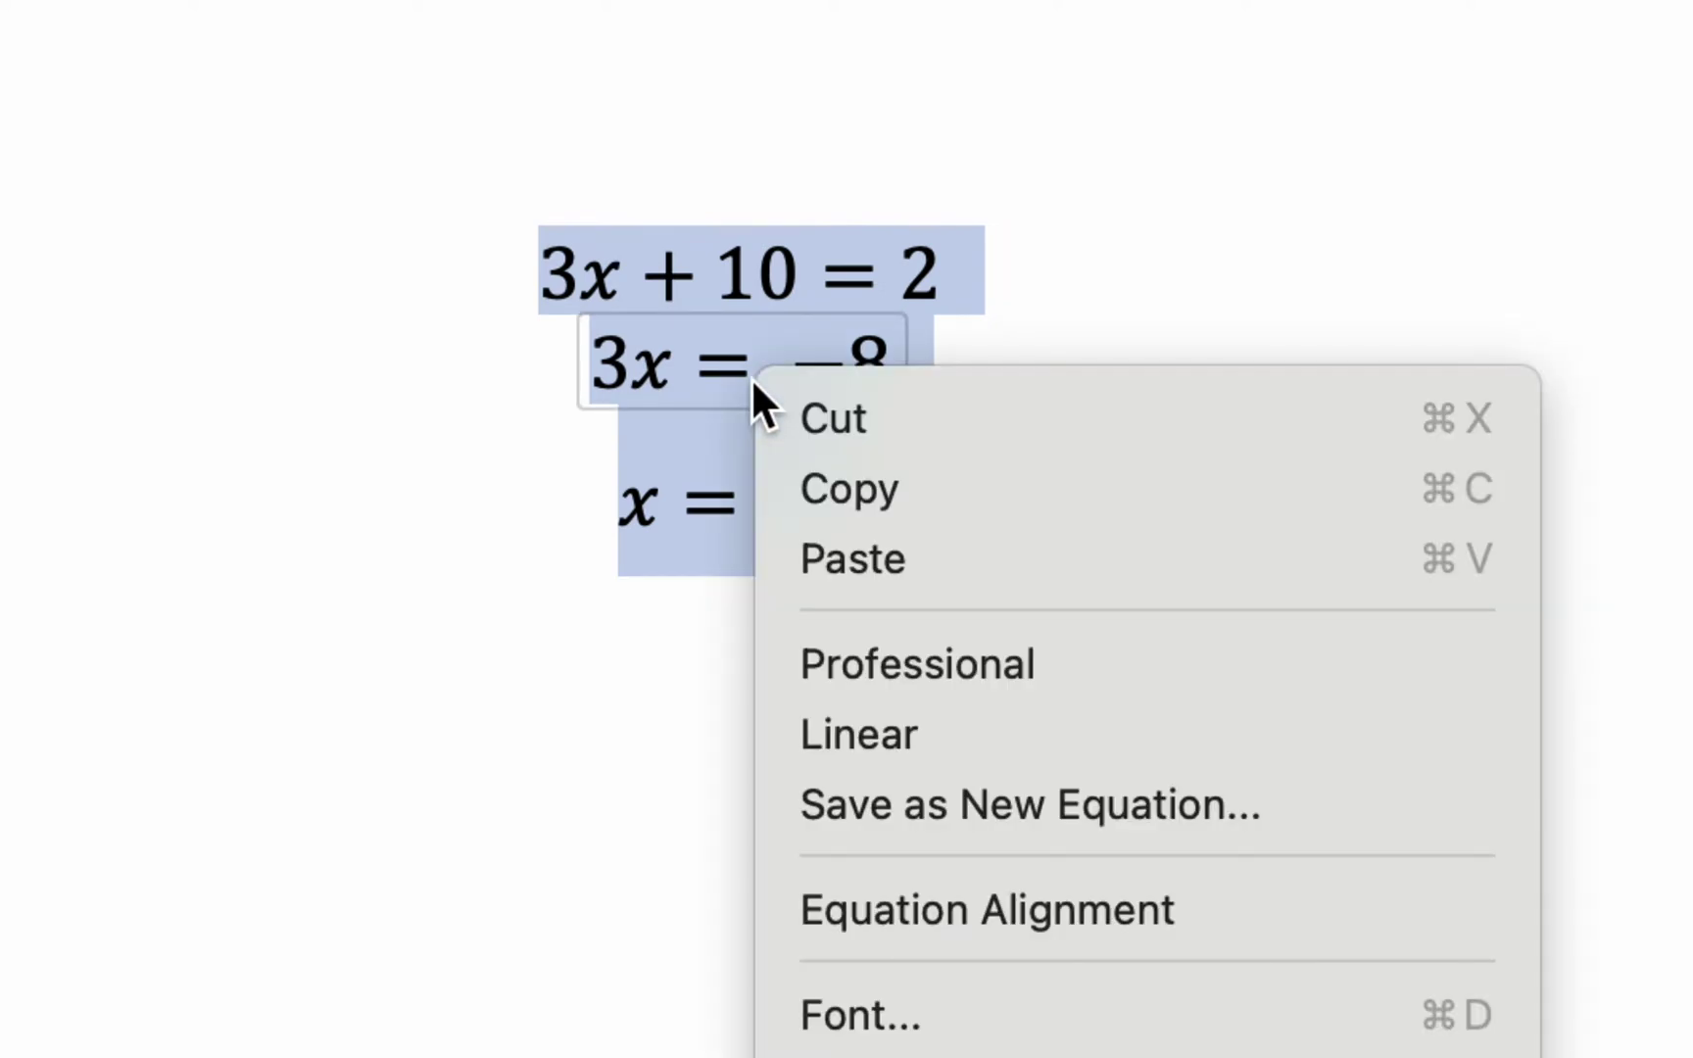
click(1115, 926)
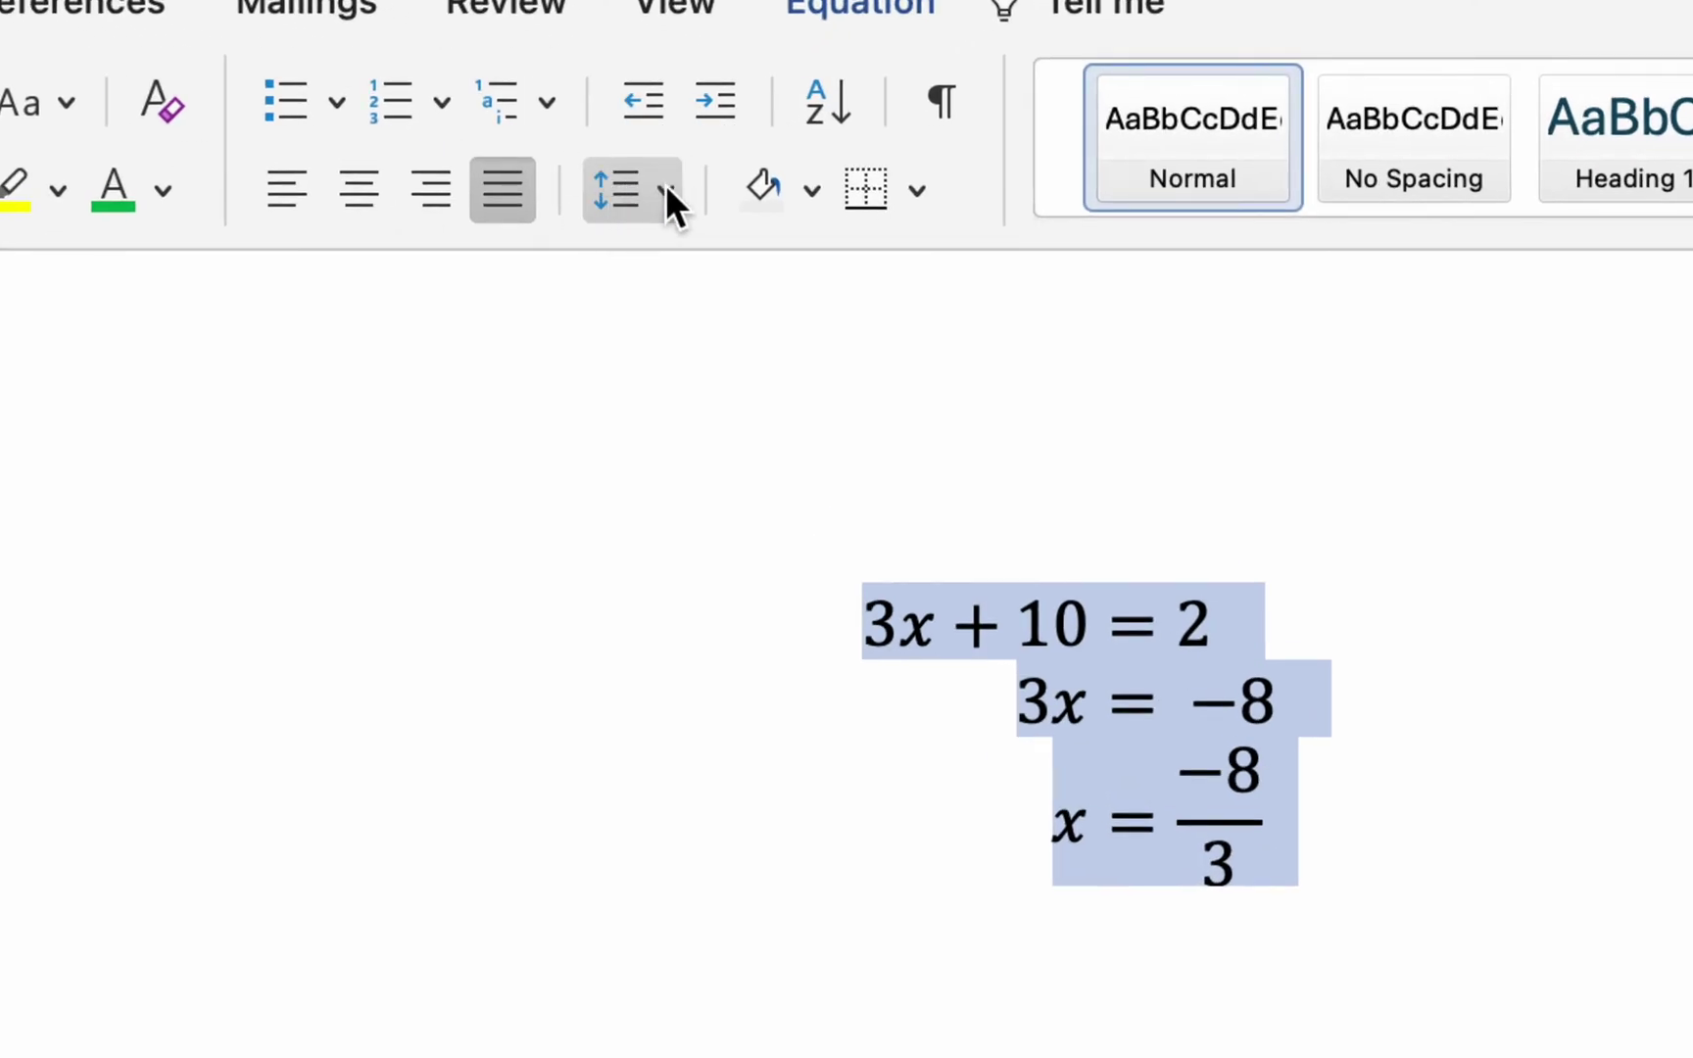
Step: Apply 1.5 line spacing to the three equation lines
click(669, 191)
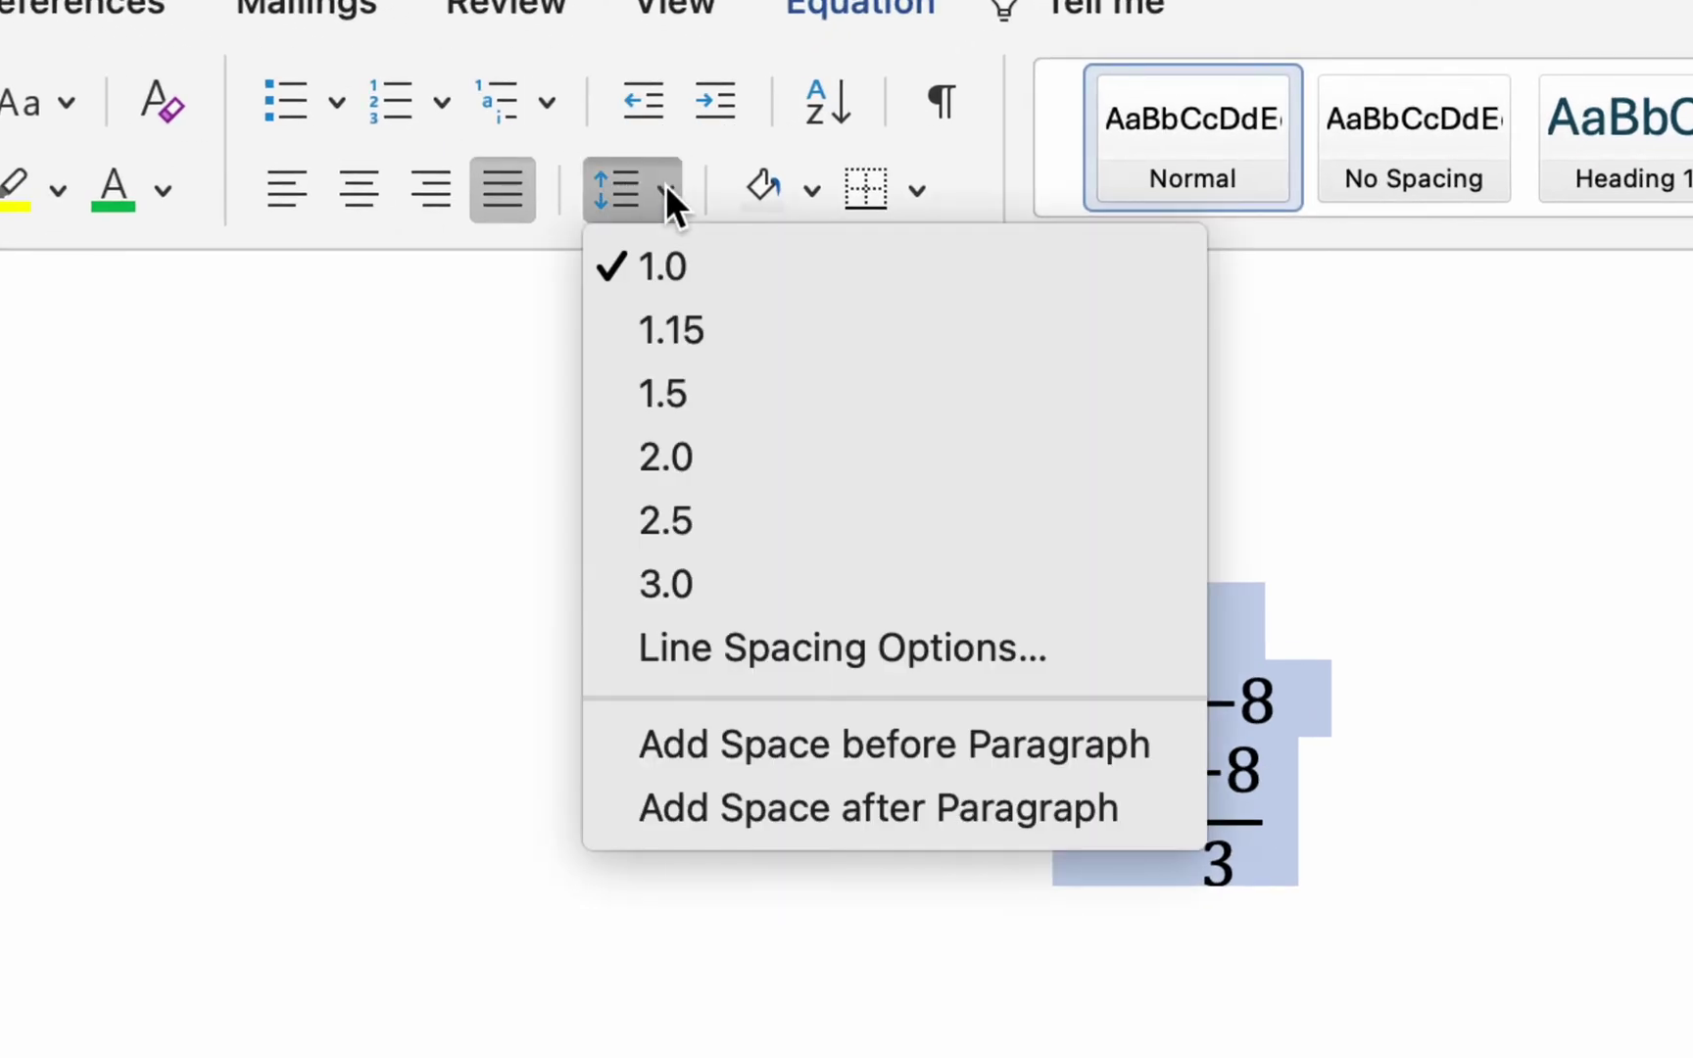
click(689, 390)
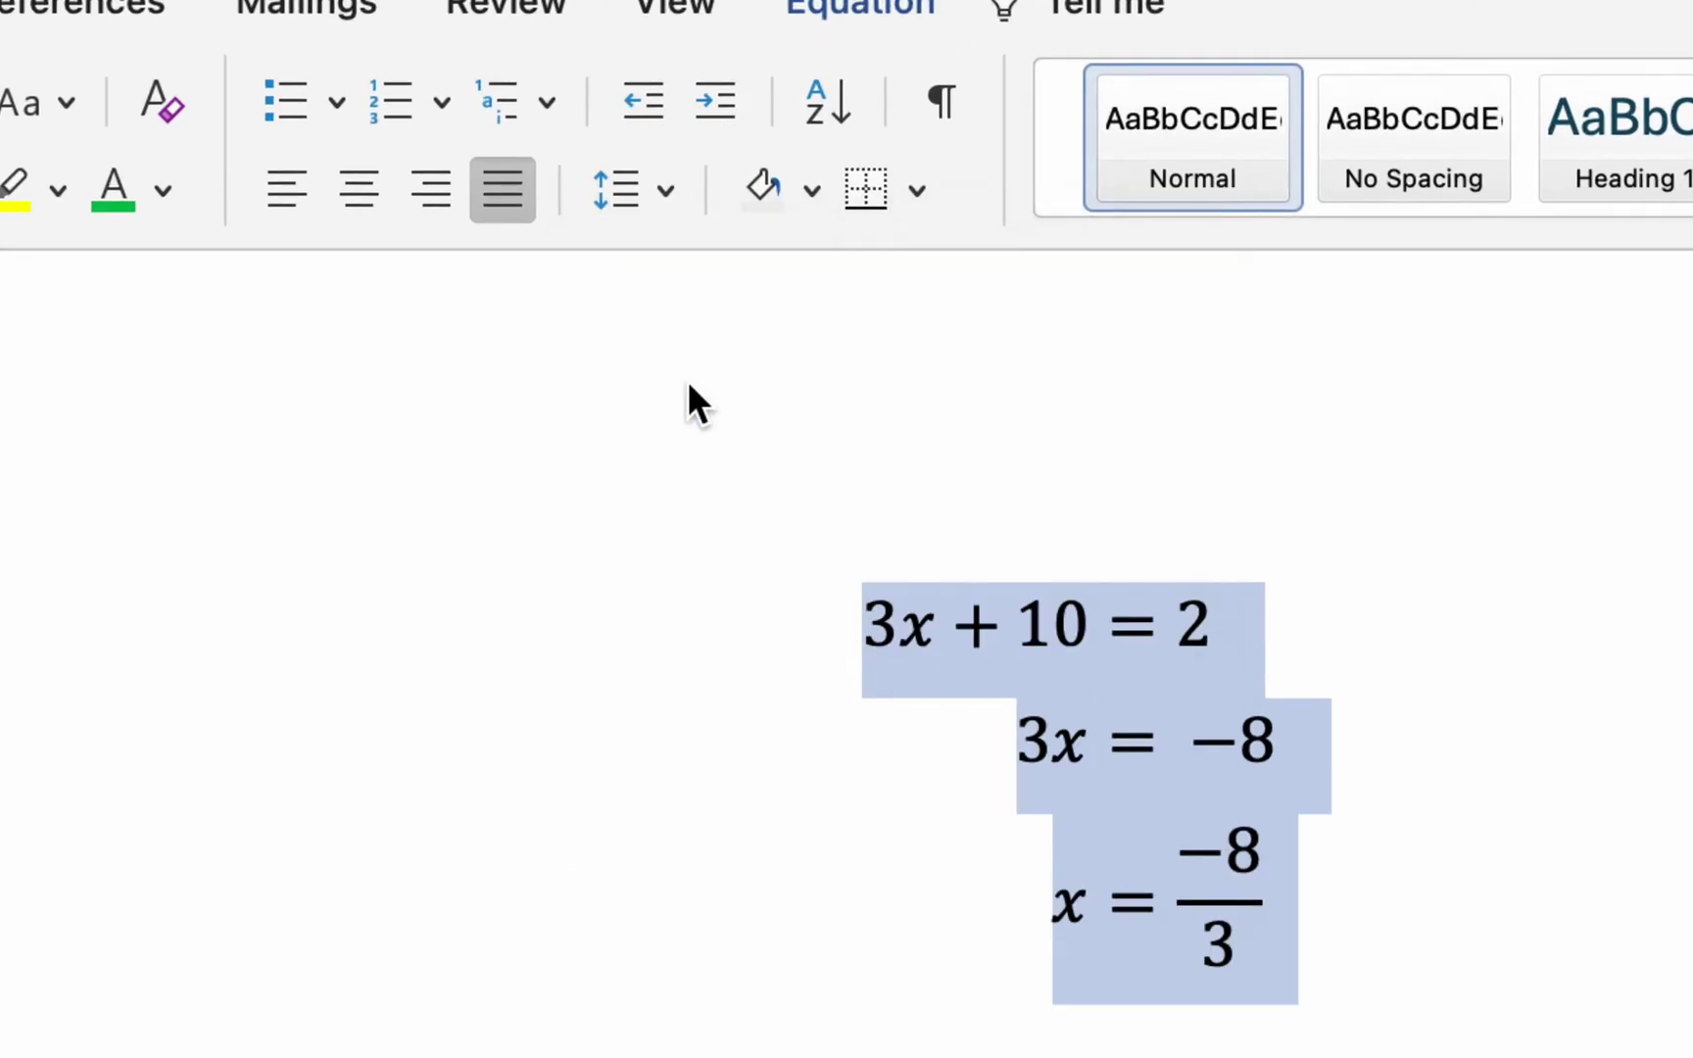
click(1447, 740)
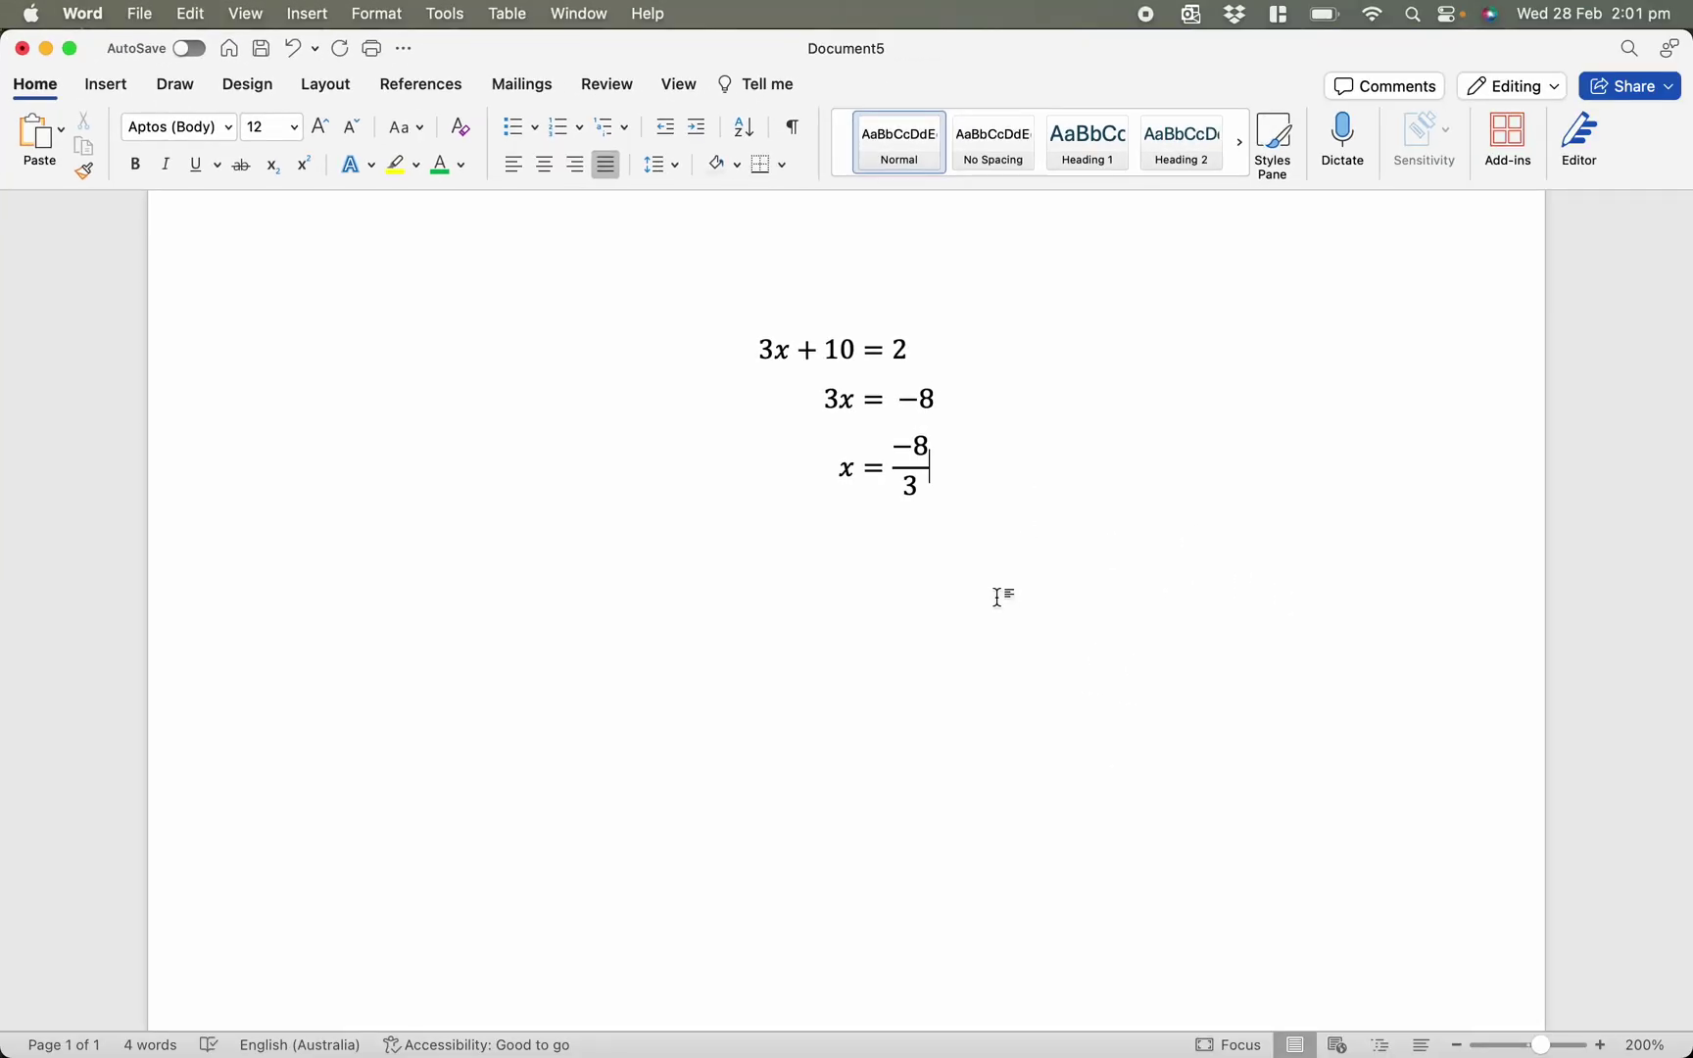
Step: Insert a new equation below the worked solution and type A =
key(Down)
key(Down)
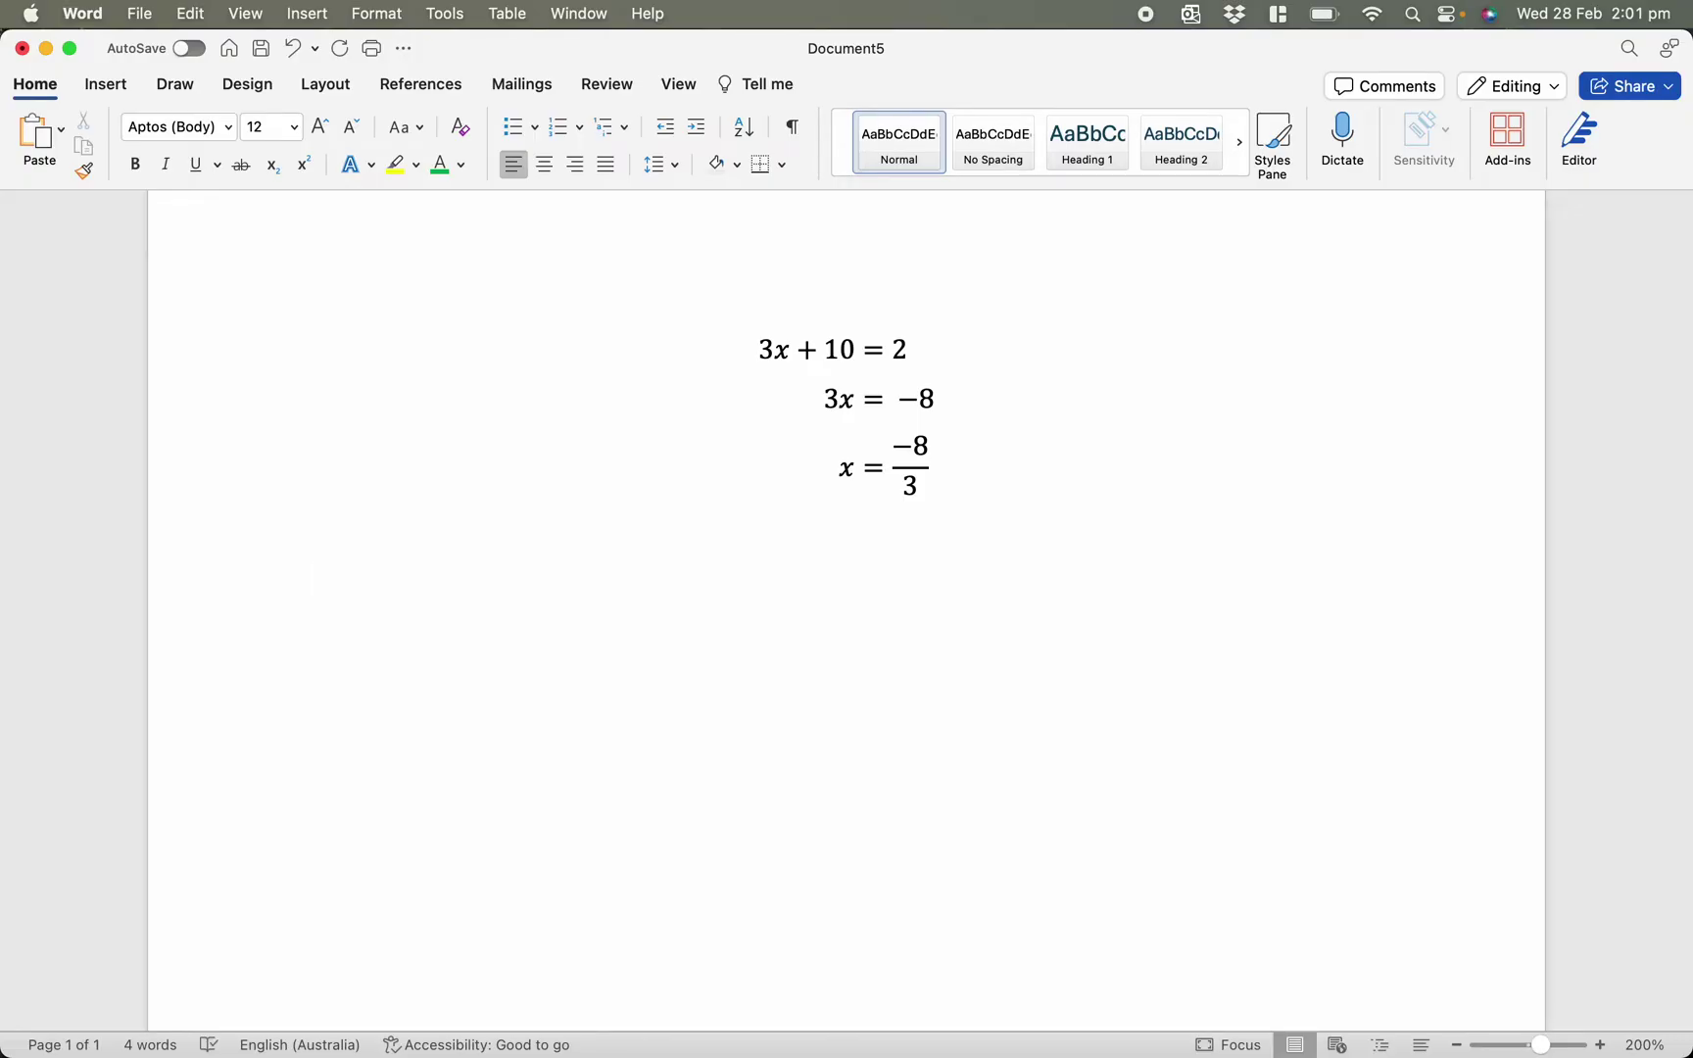
click(106, 83)
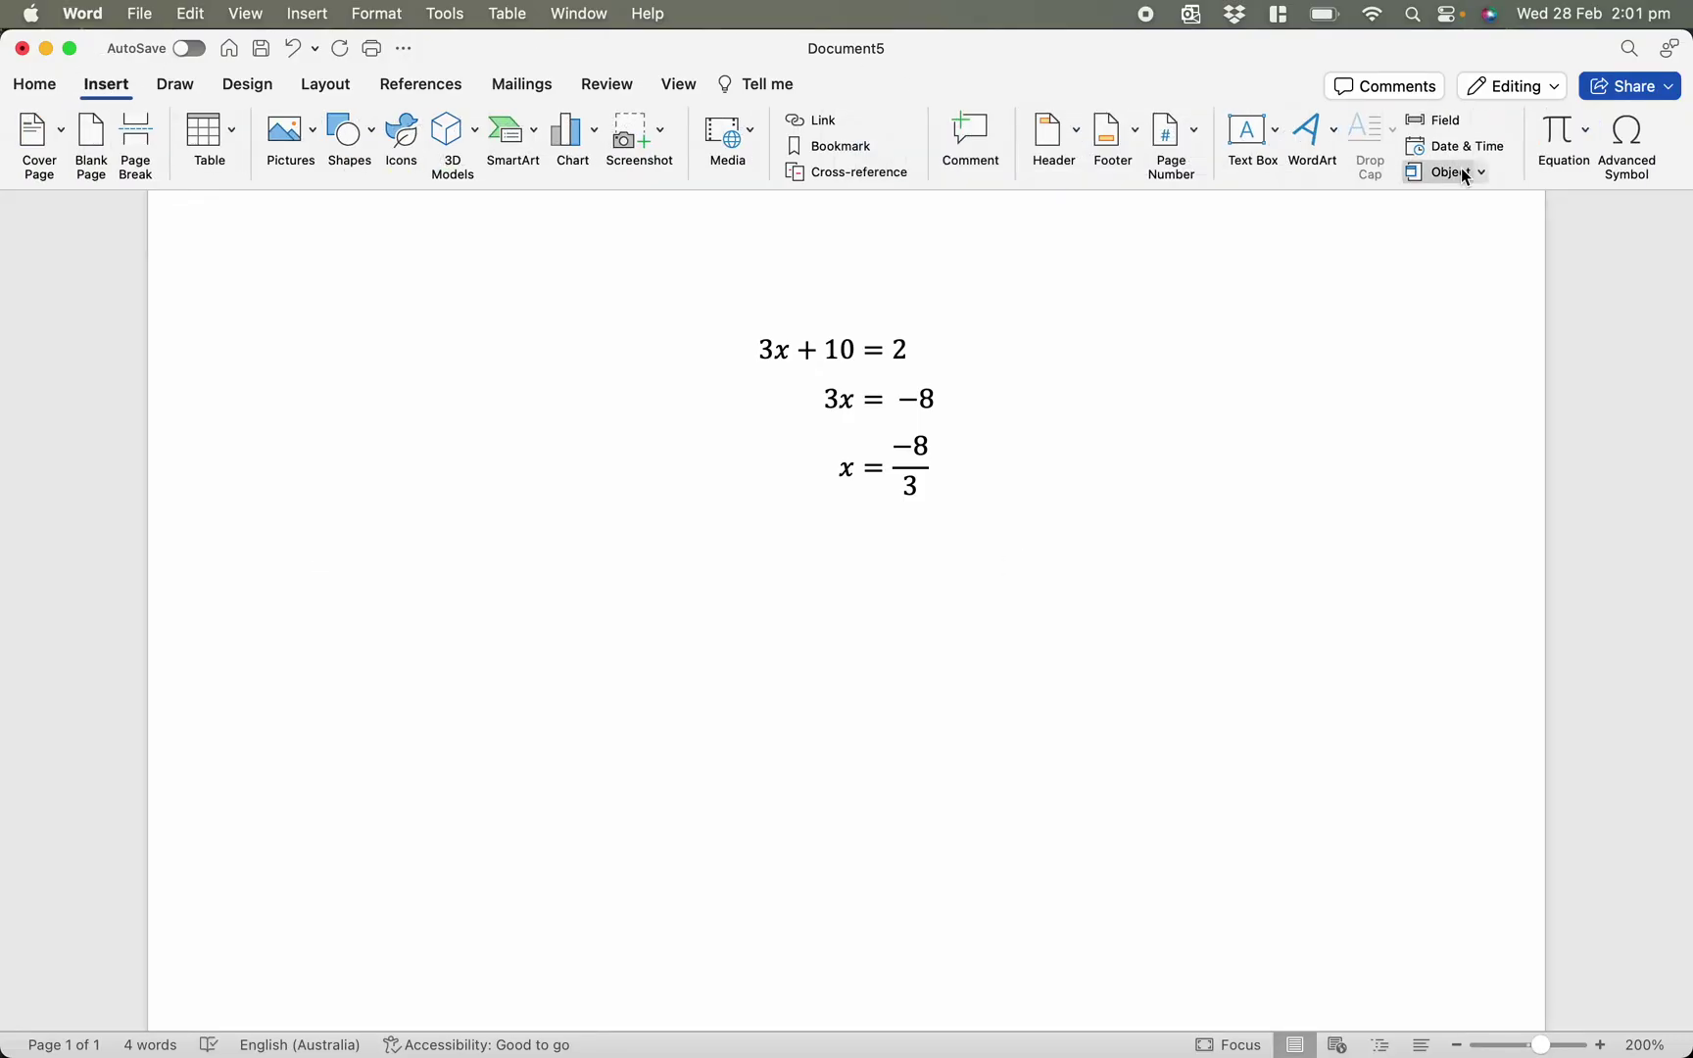
click(1568, 137)
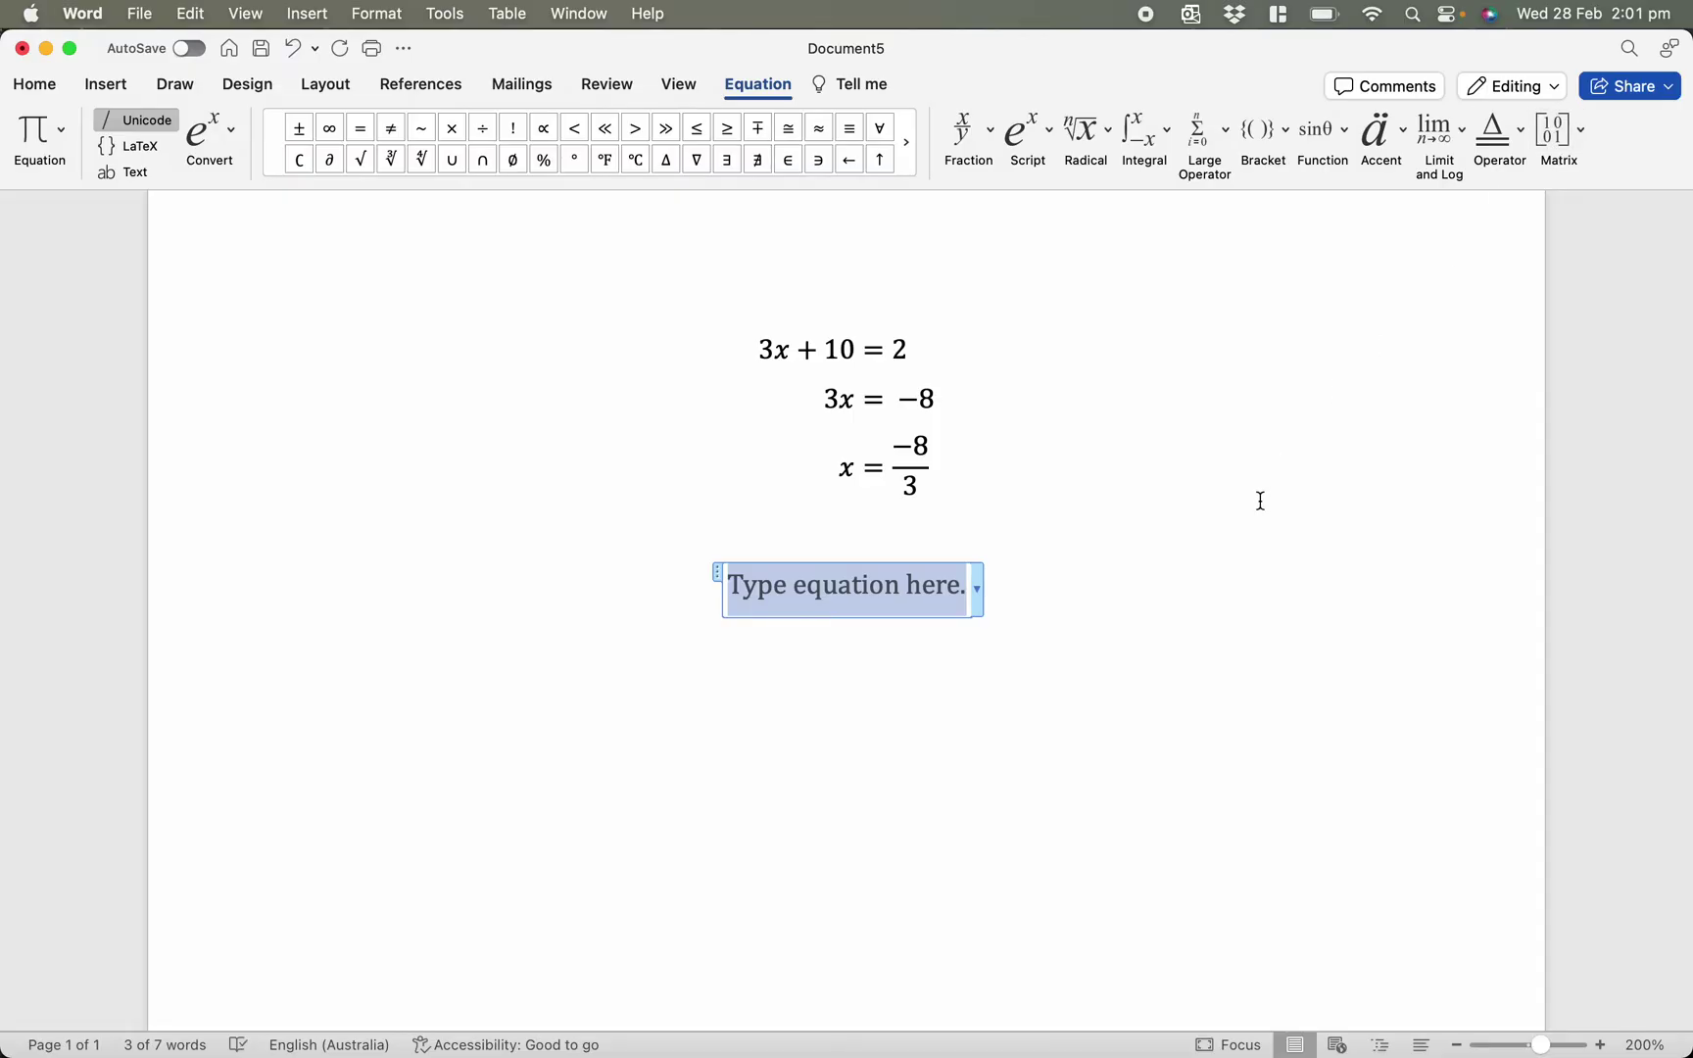
text(A=)
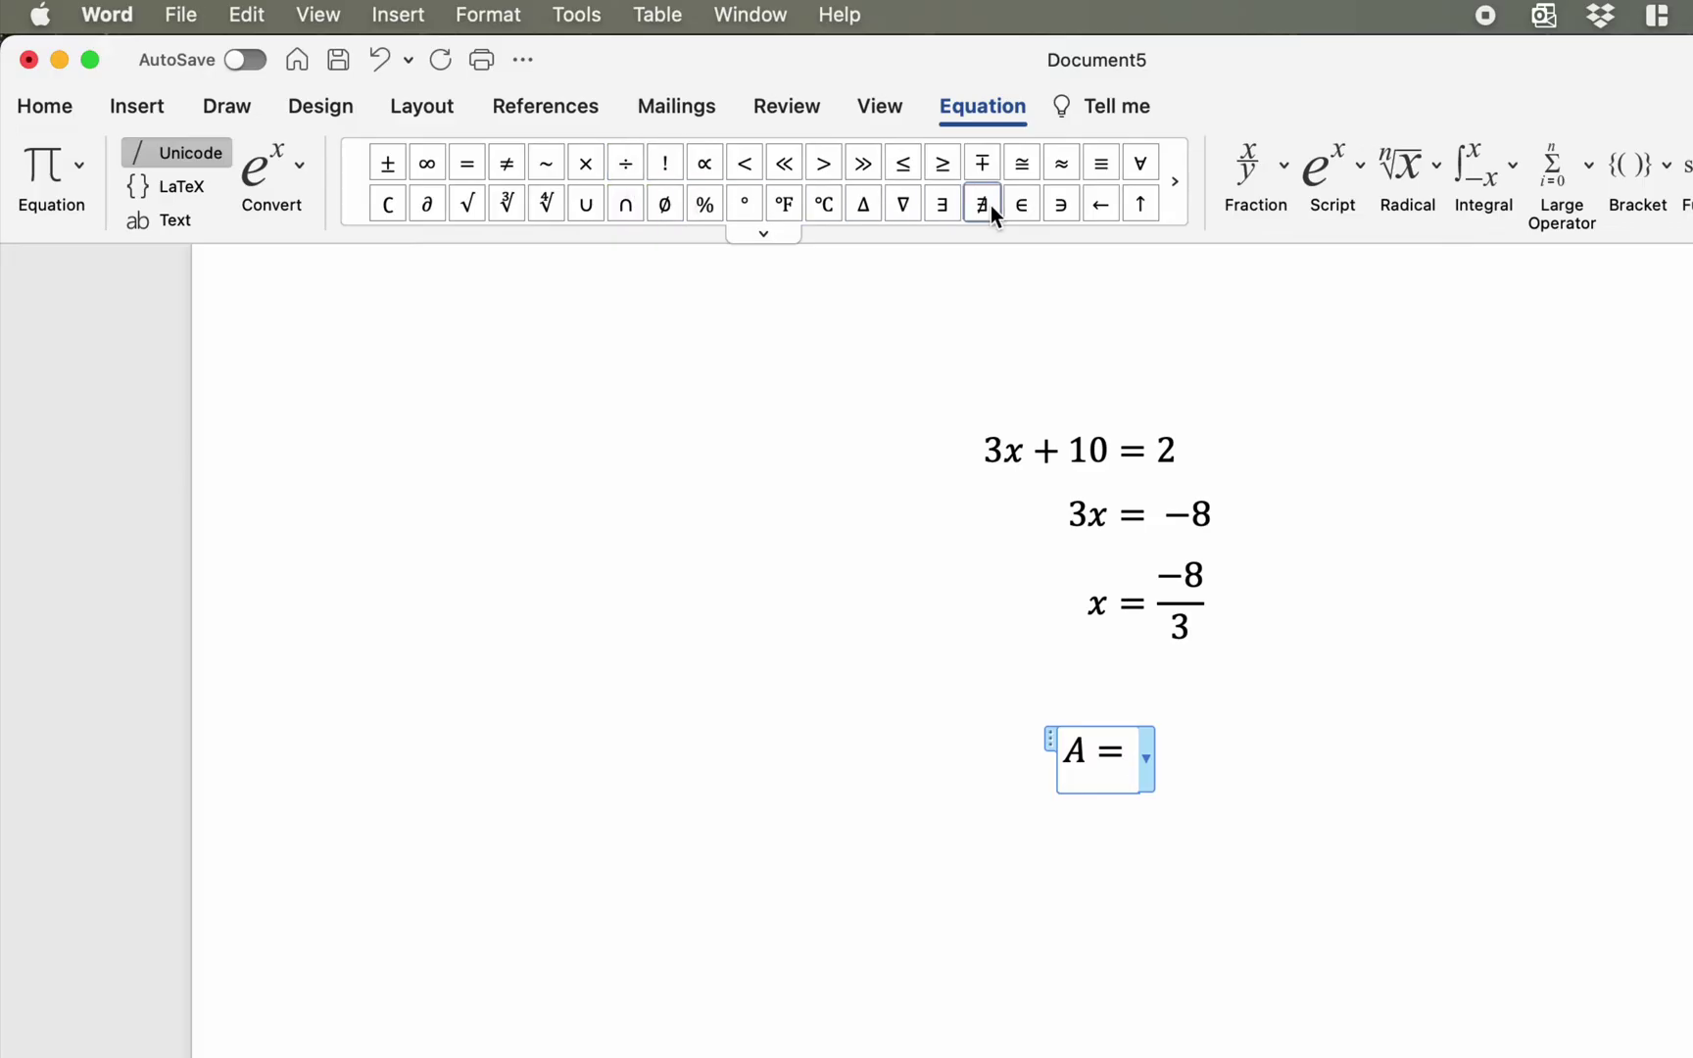
Step: Add π, r and a superscript template filled with r² after A =
click(1173, 182)
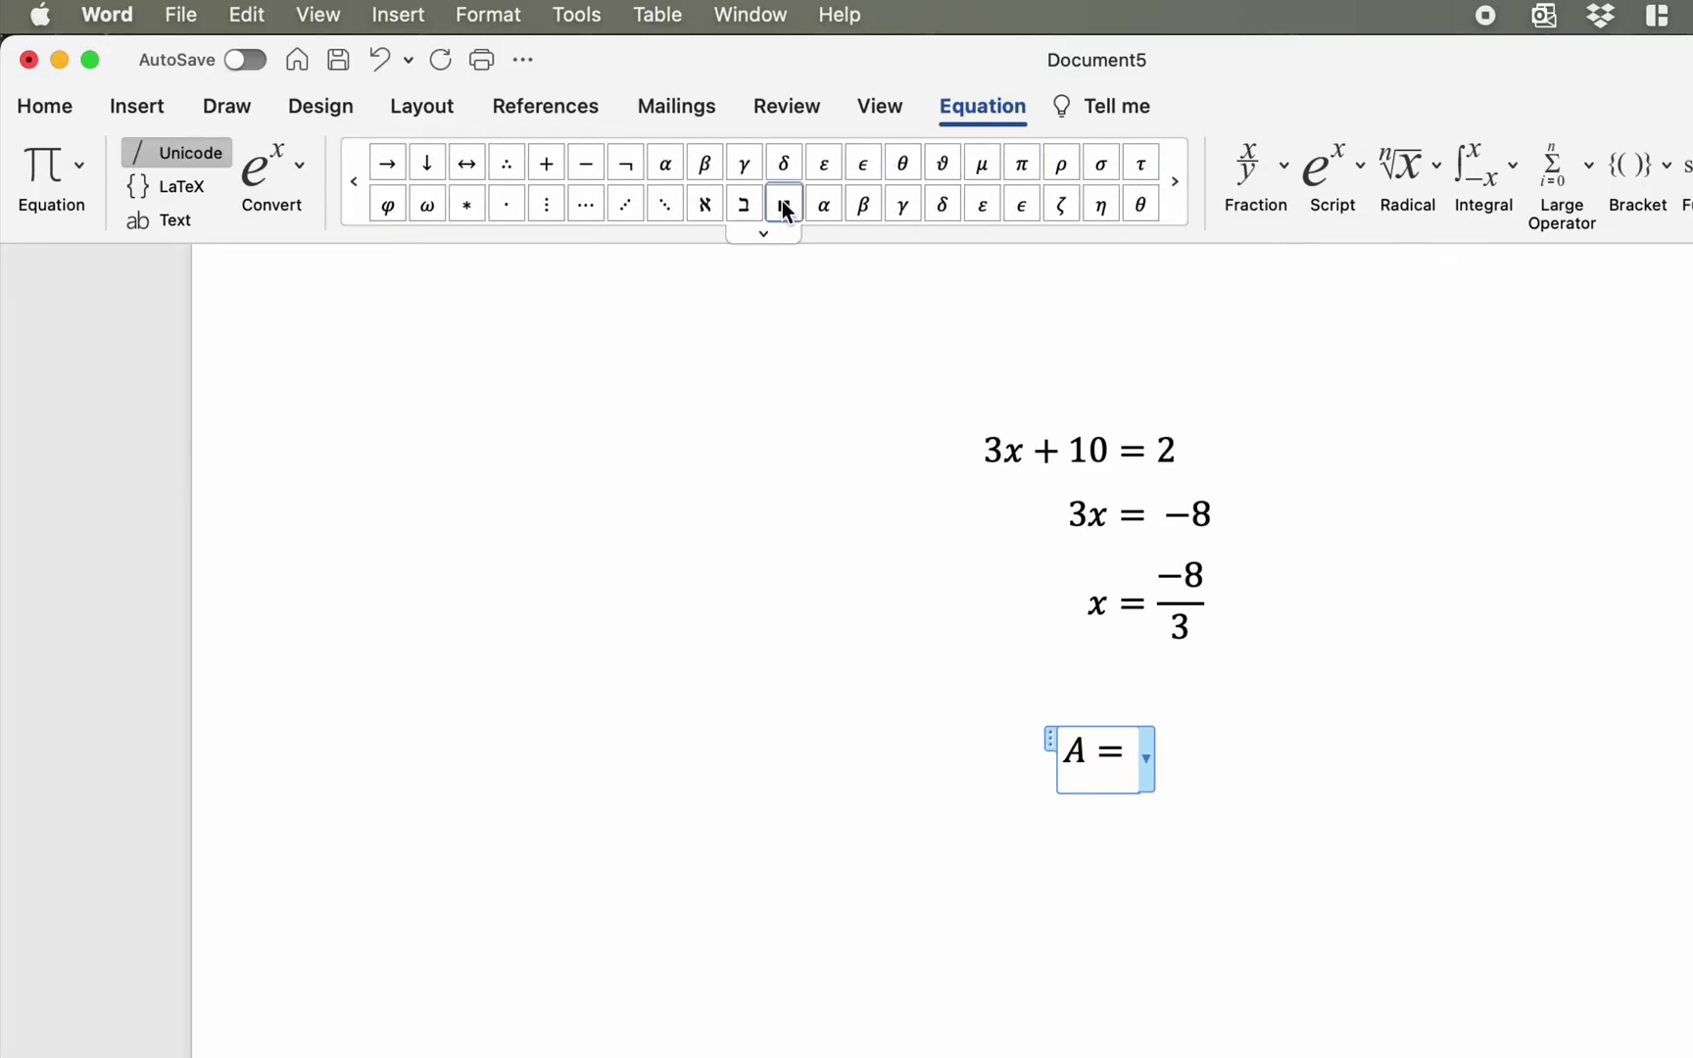
click(1025, 173)
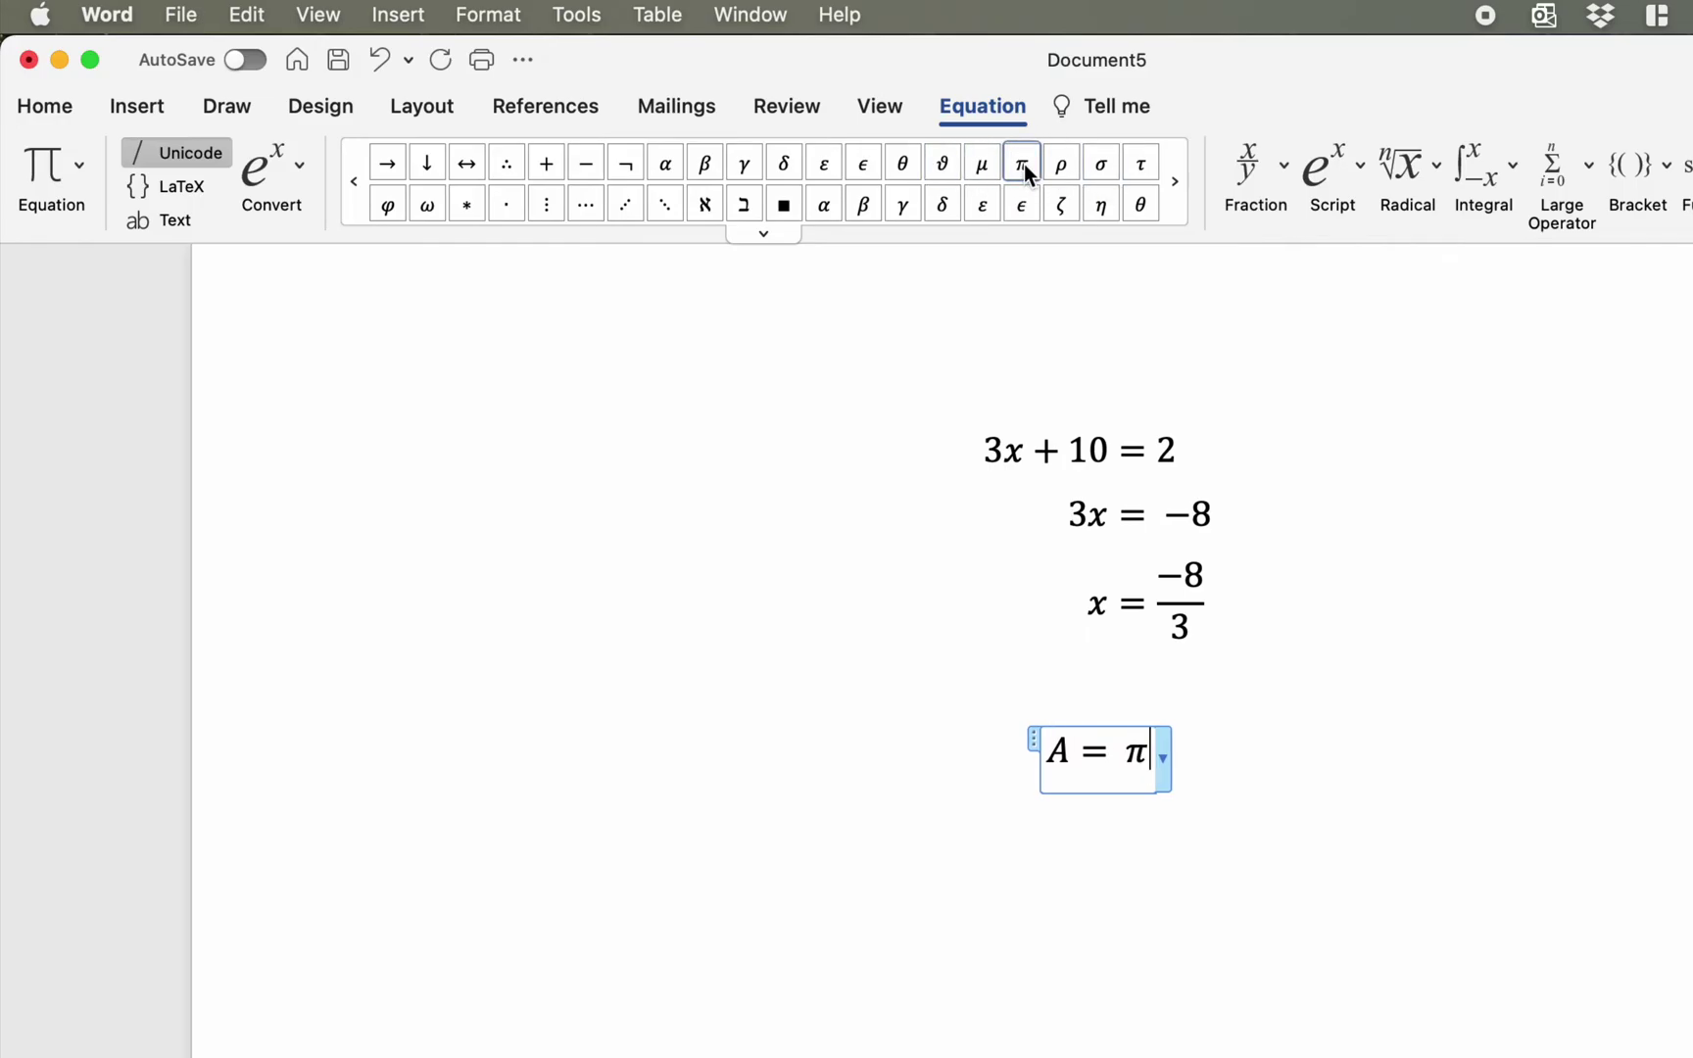
text(r)
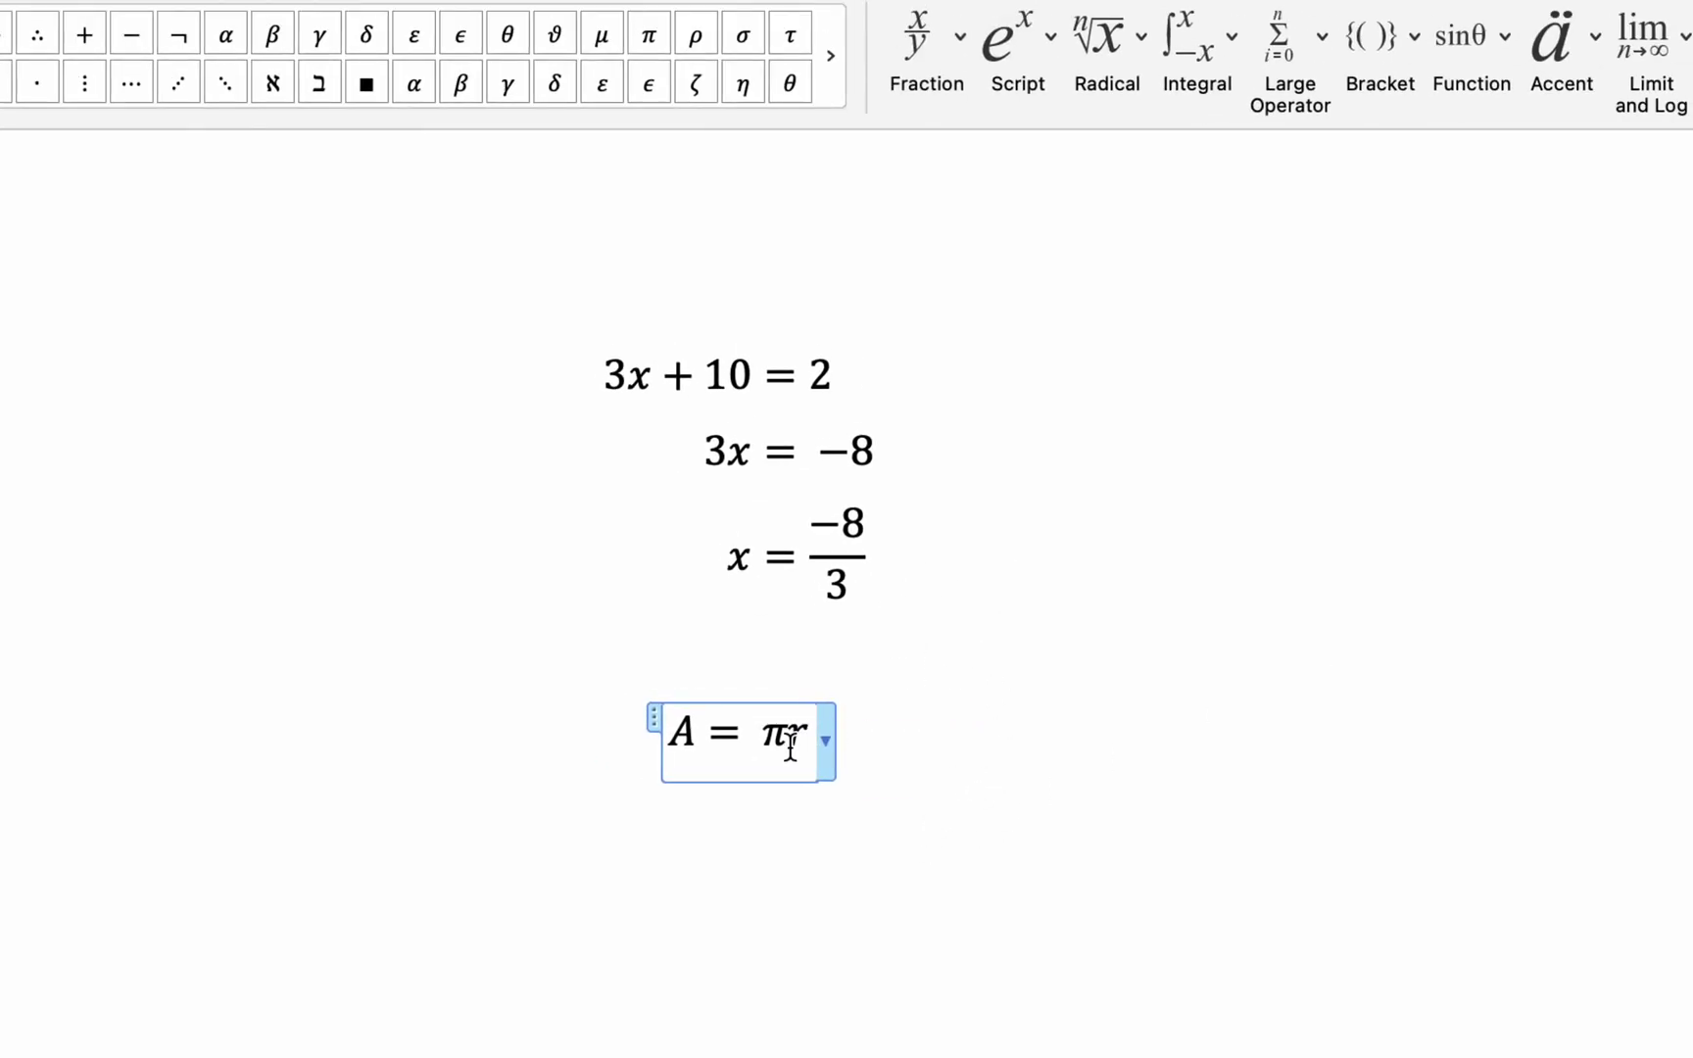
click(1049, 102)
click(1044, 240)
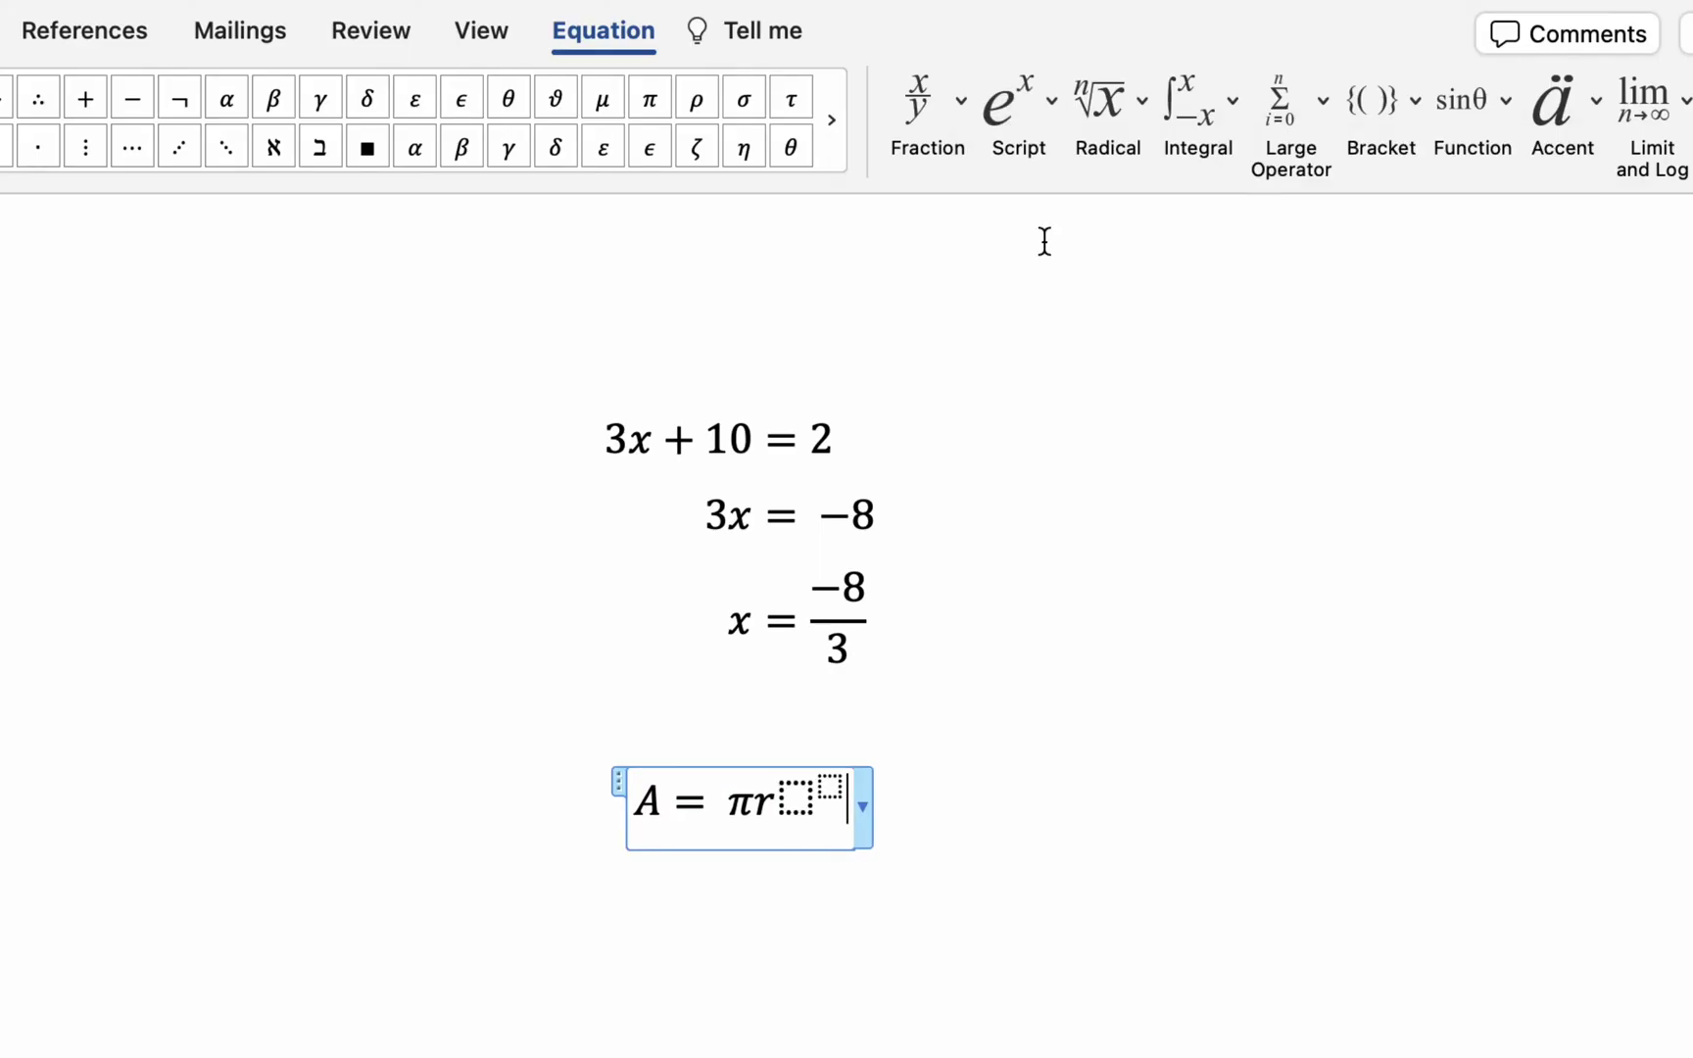
click(792, 799)
text(r)
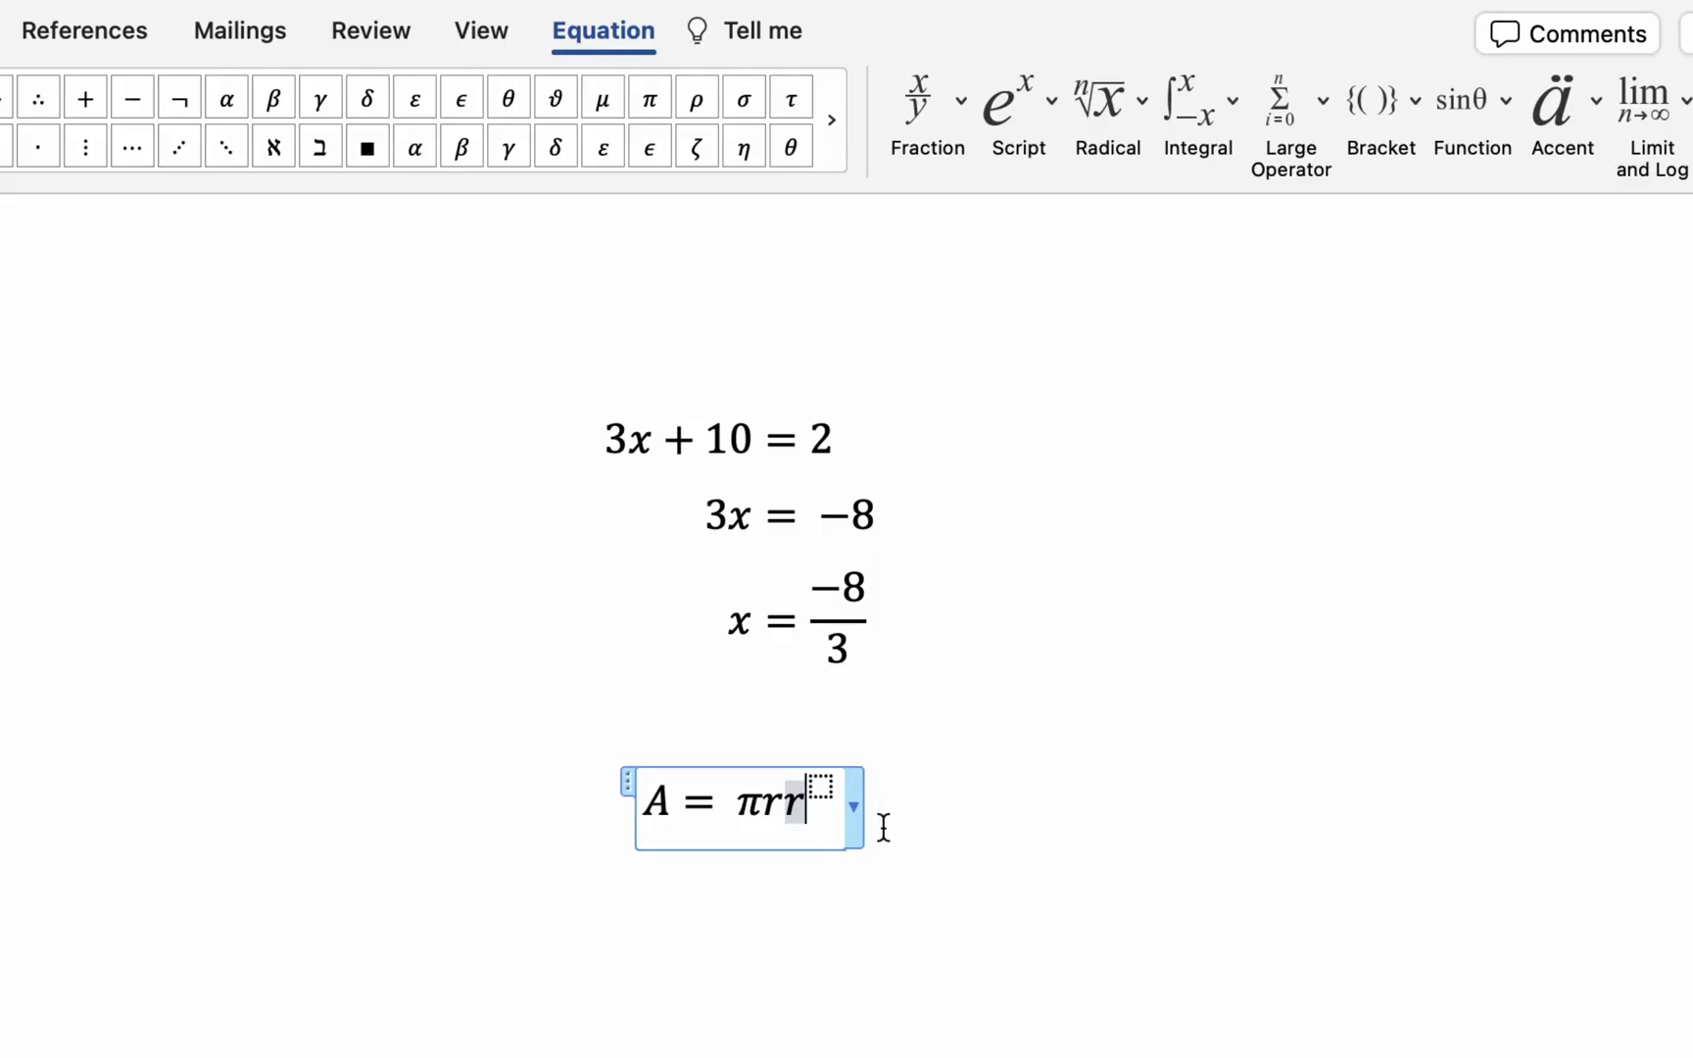
key(Right)
text(2)
Step: Remove the duplicate r and retype r^2 so the formula reads A = πr²
click(792, 798)
key(BackSpace)
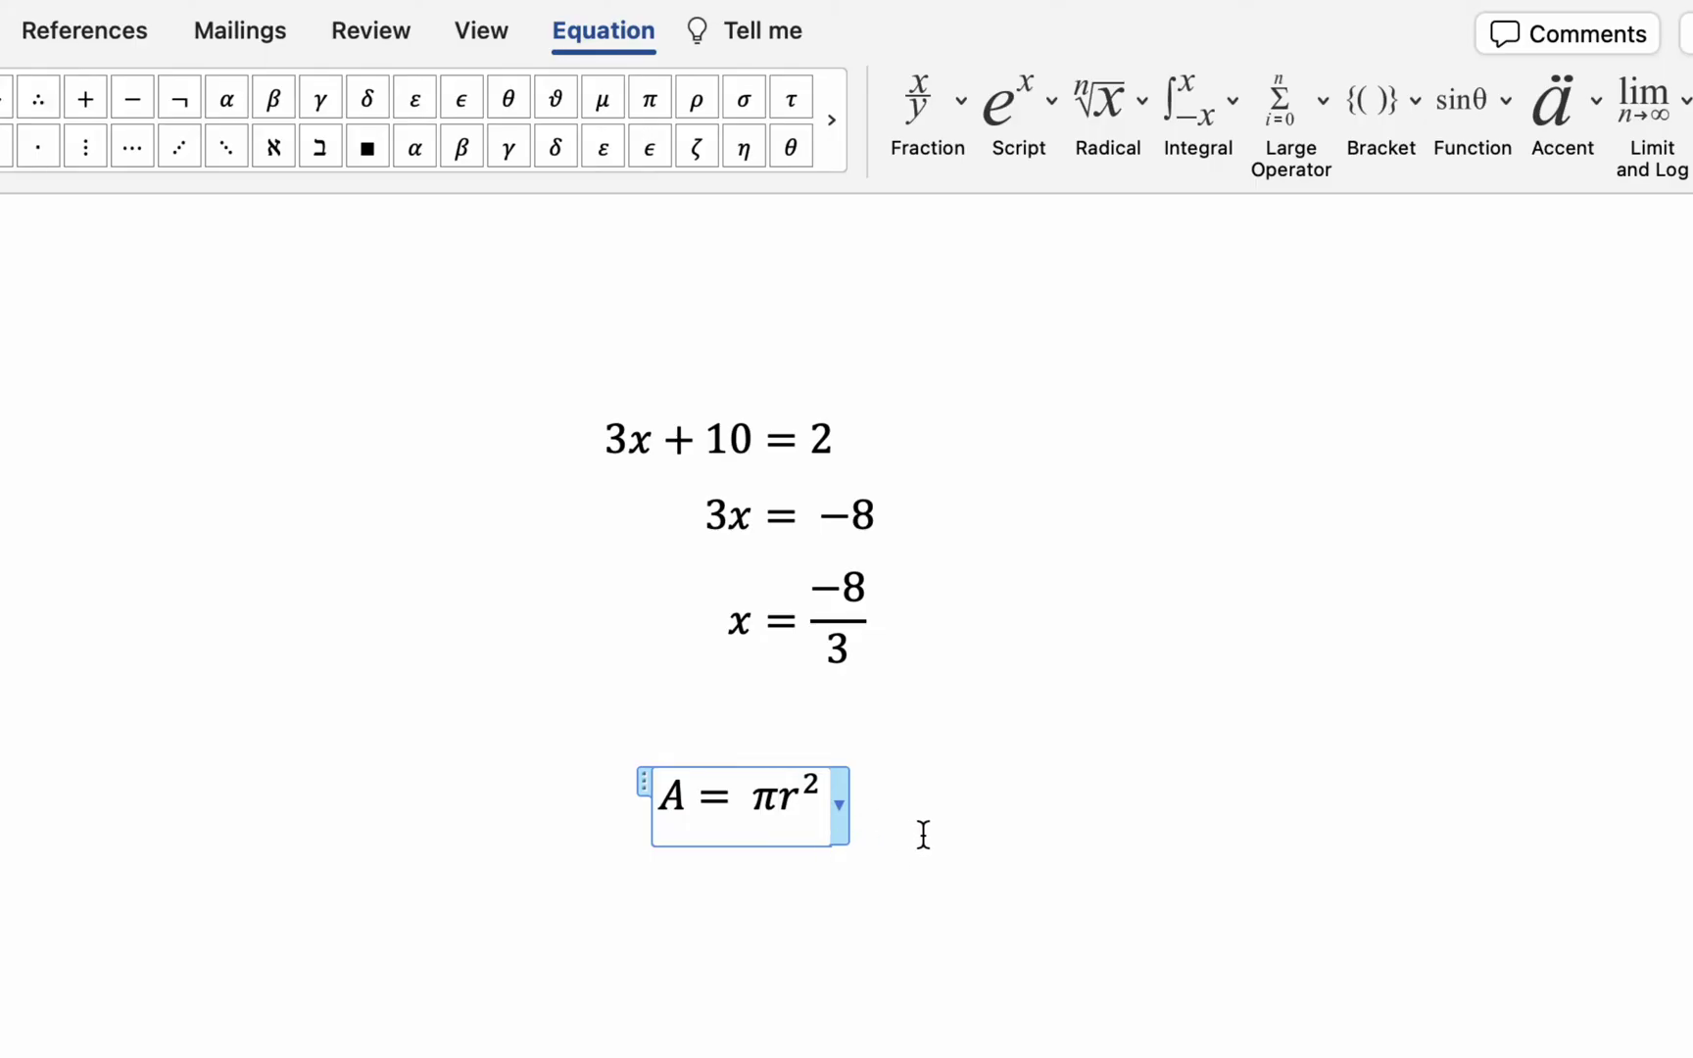
key(shift+Right)
key(BackSpace)
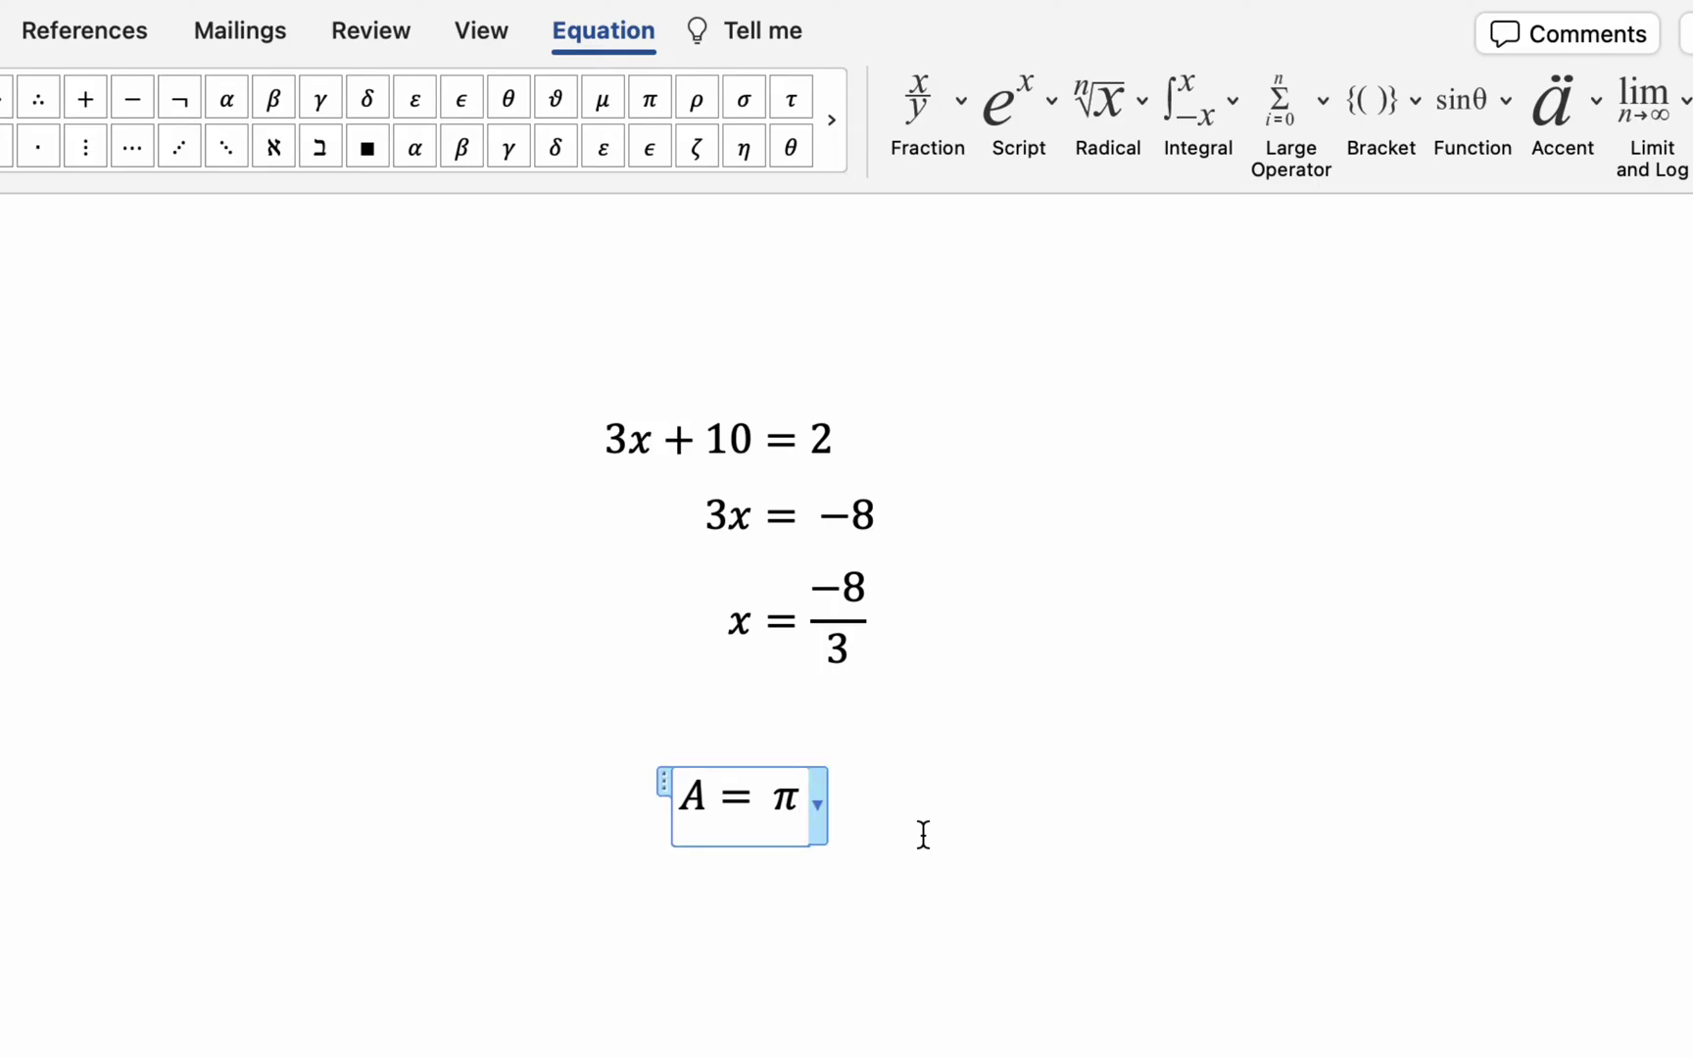
text(r^)
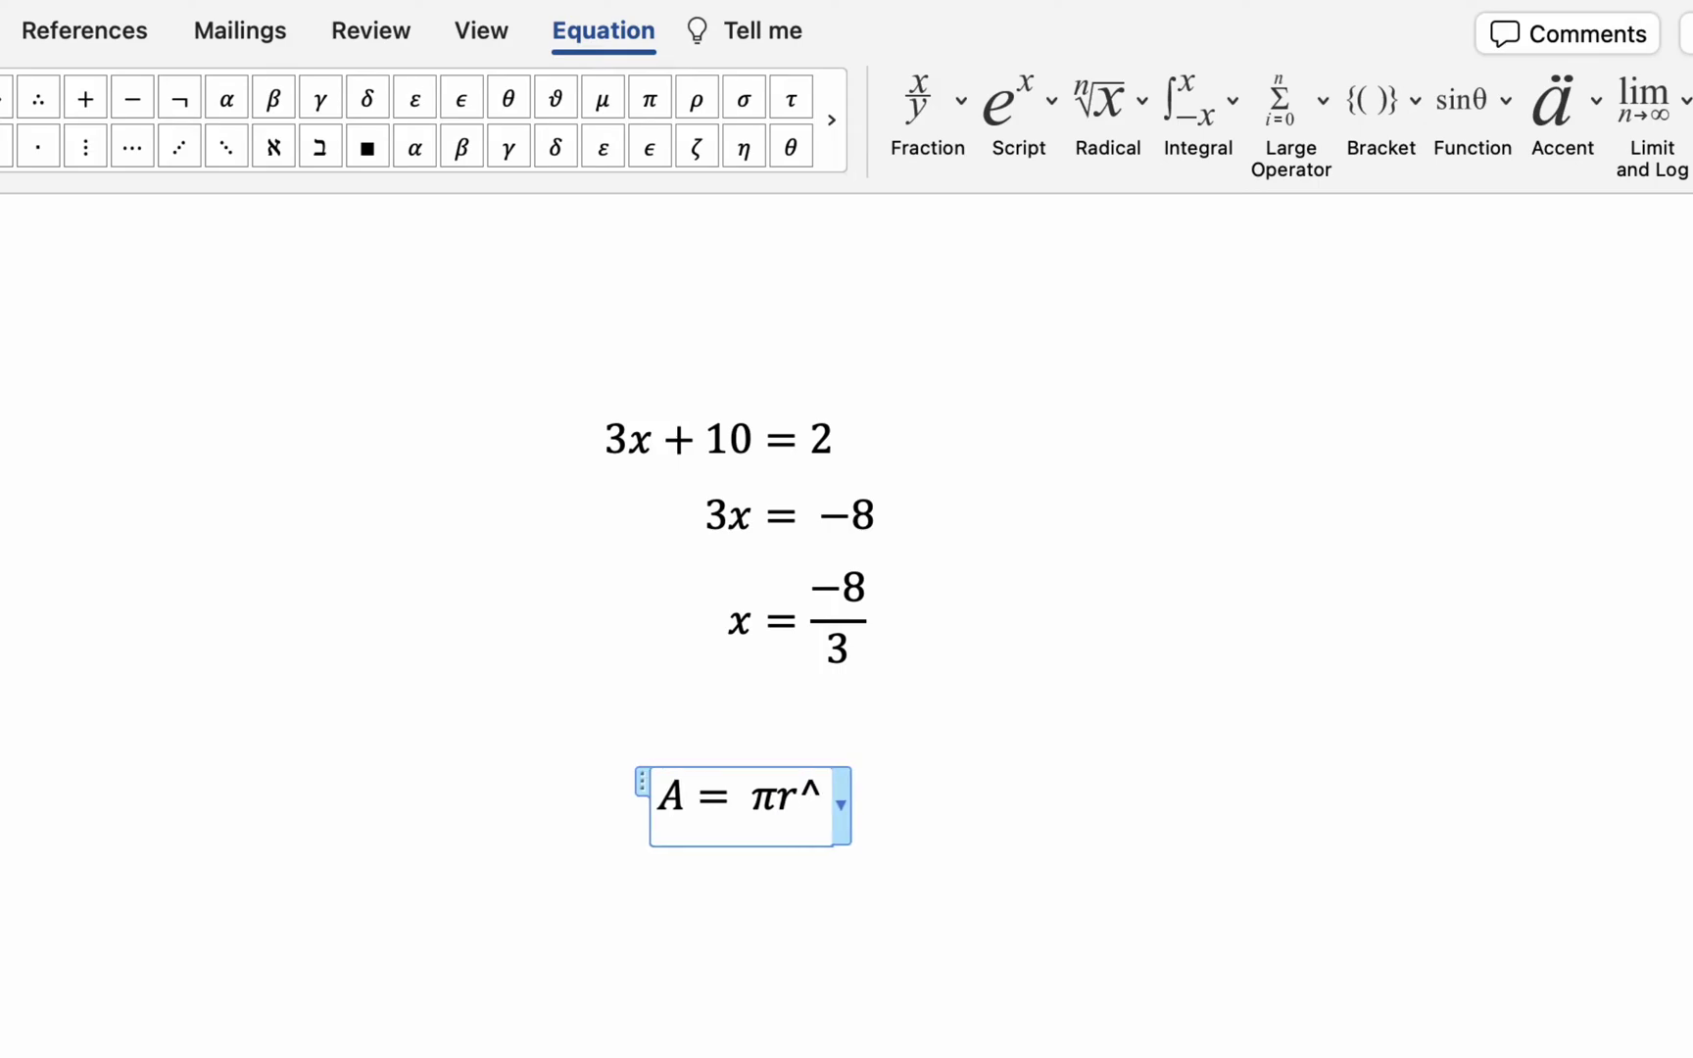
text(2)
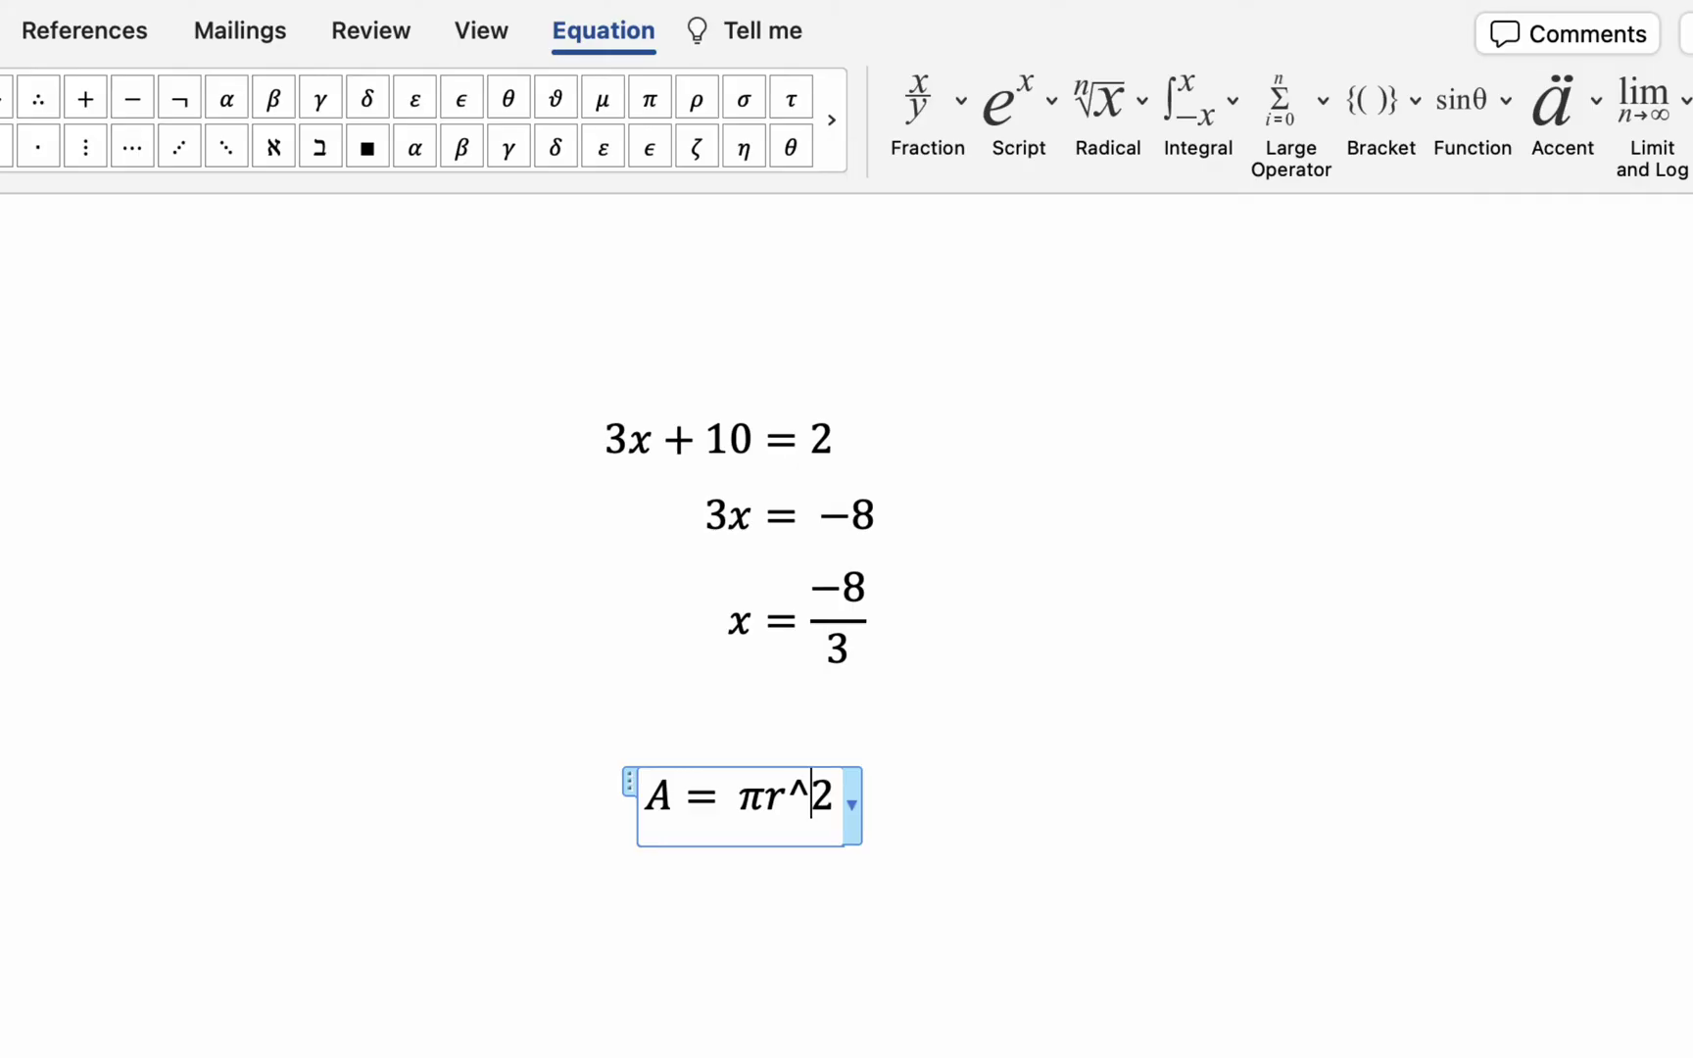
key(shift+Left)
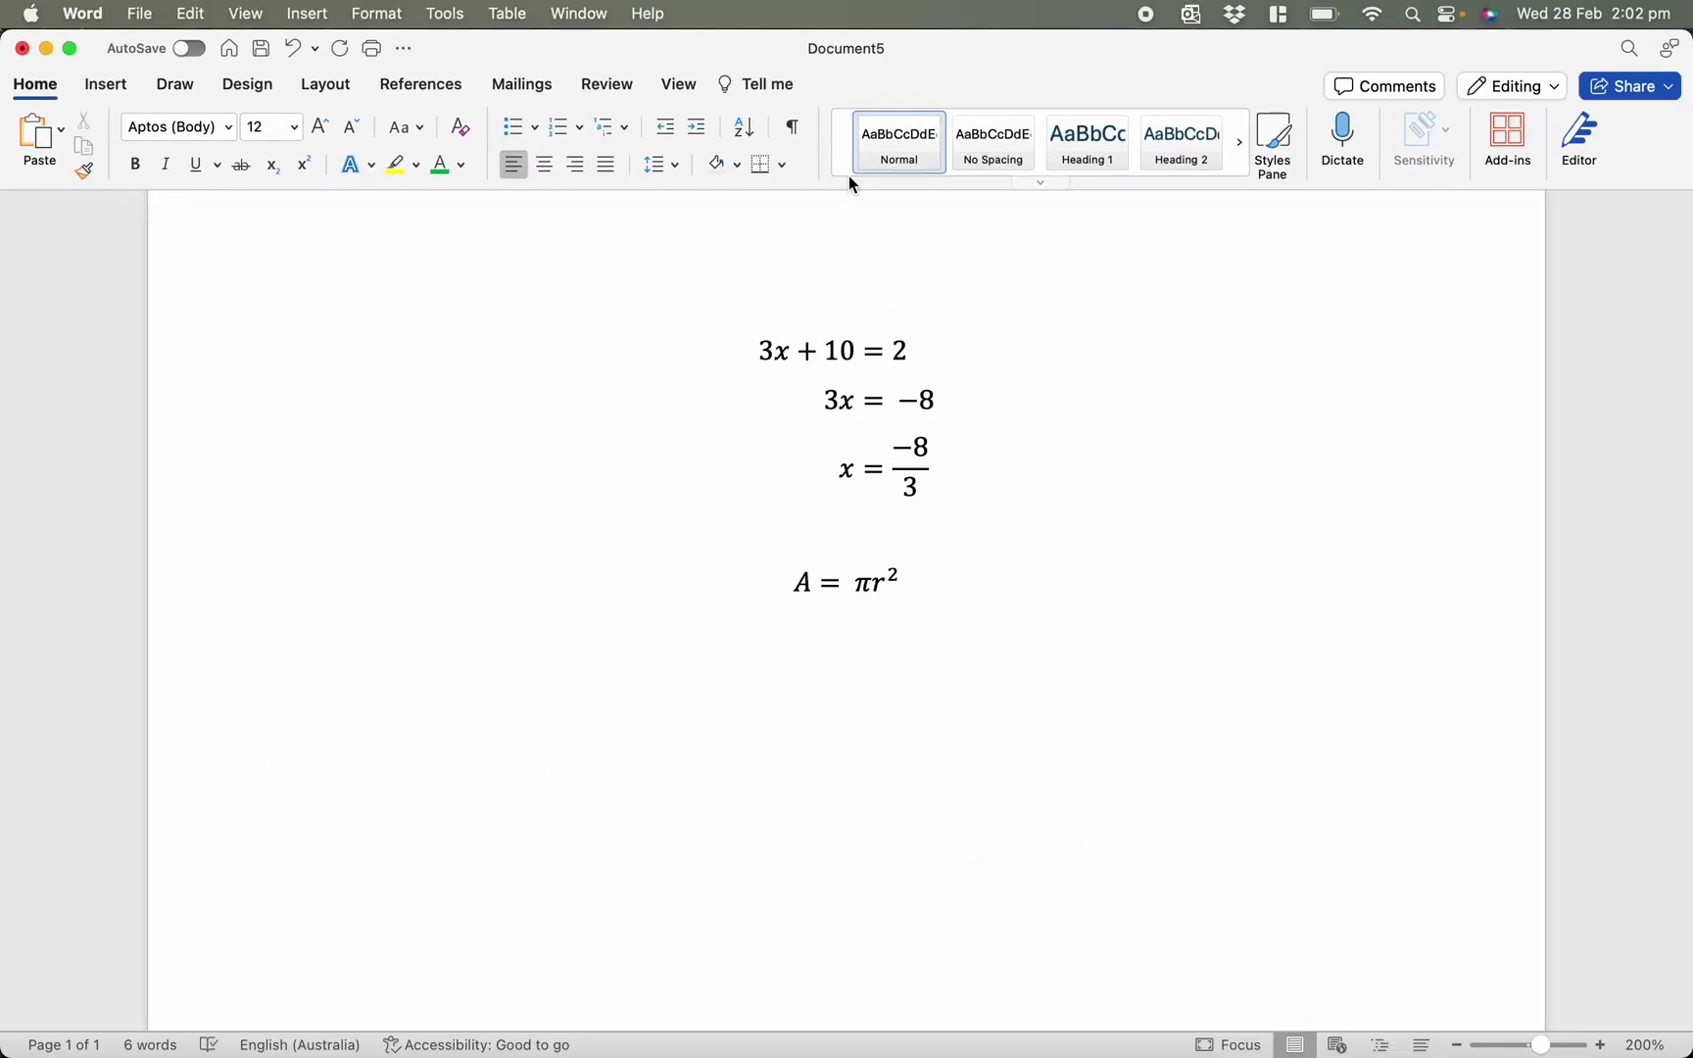
Step: In a new equation below A = πr², enter = π(4)^2
click(109, 85)
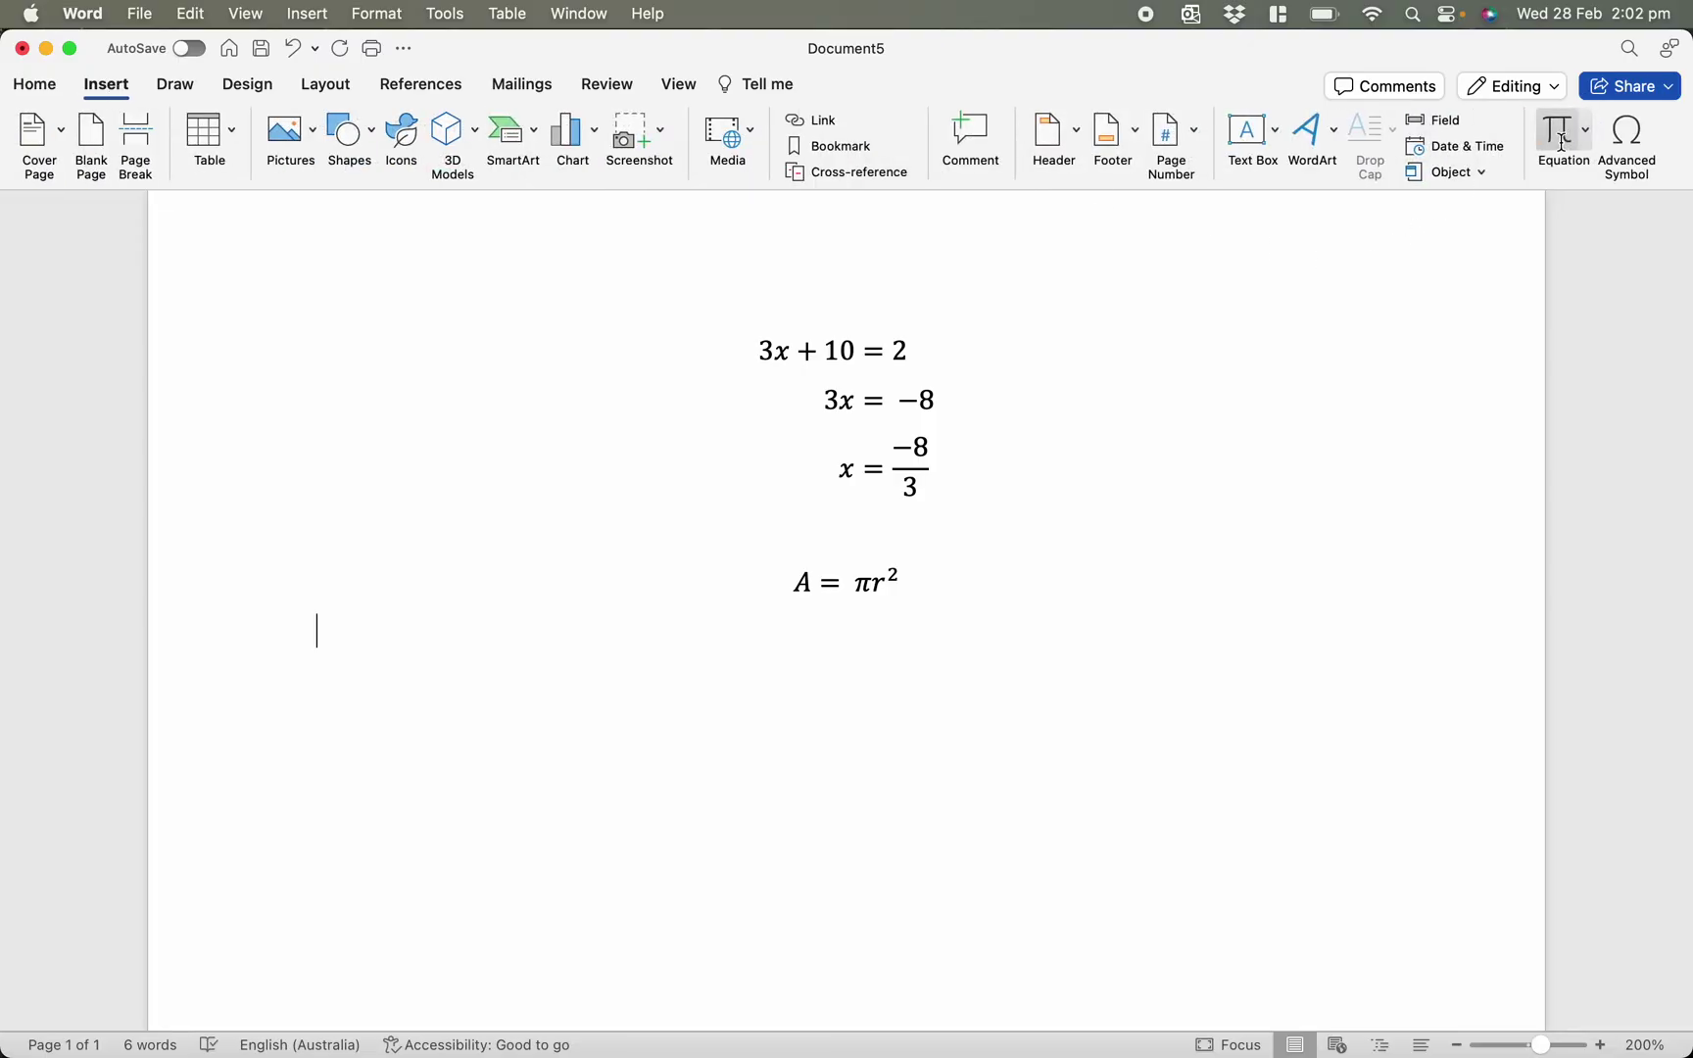
click(1560, 138)
text(=)
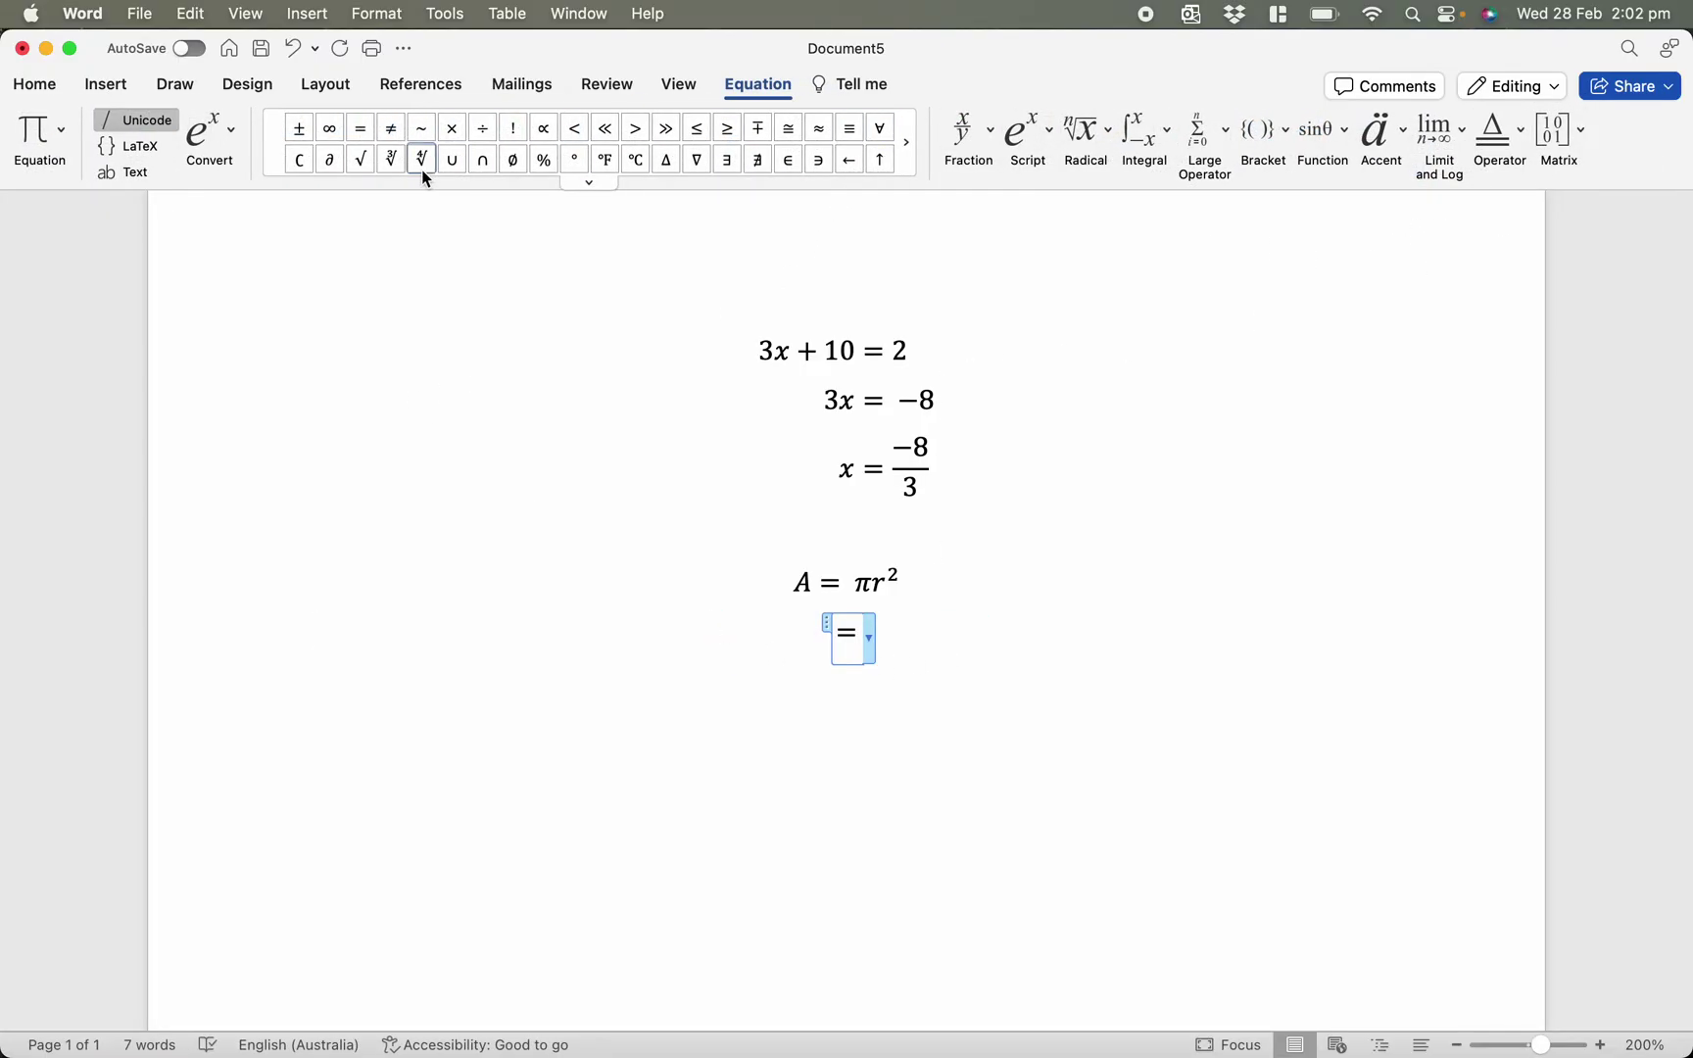
click(907, 142)
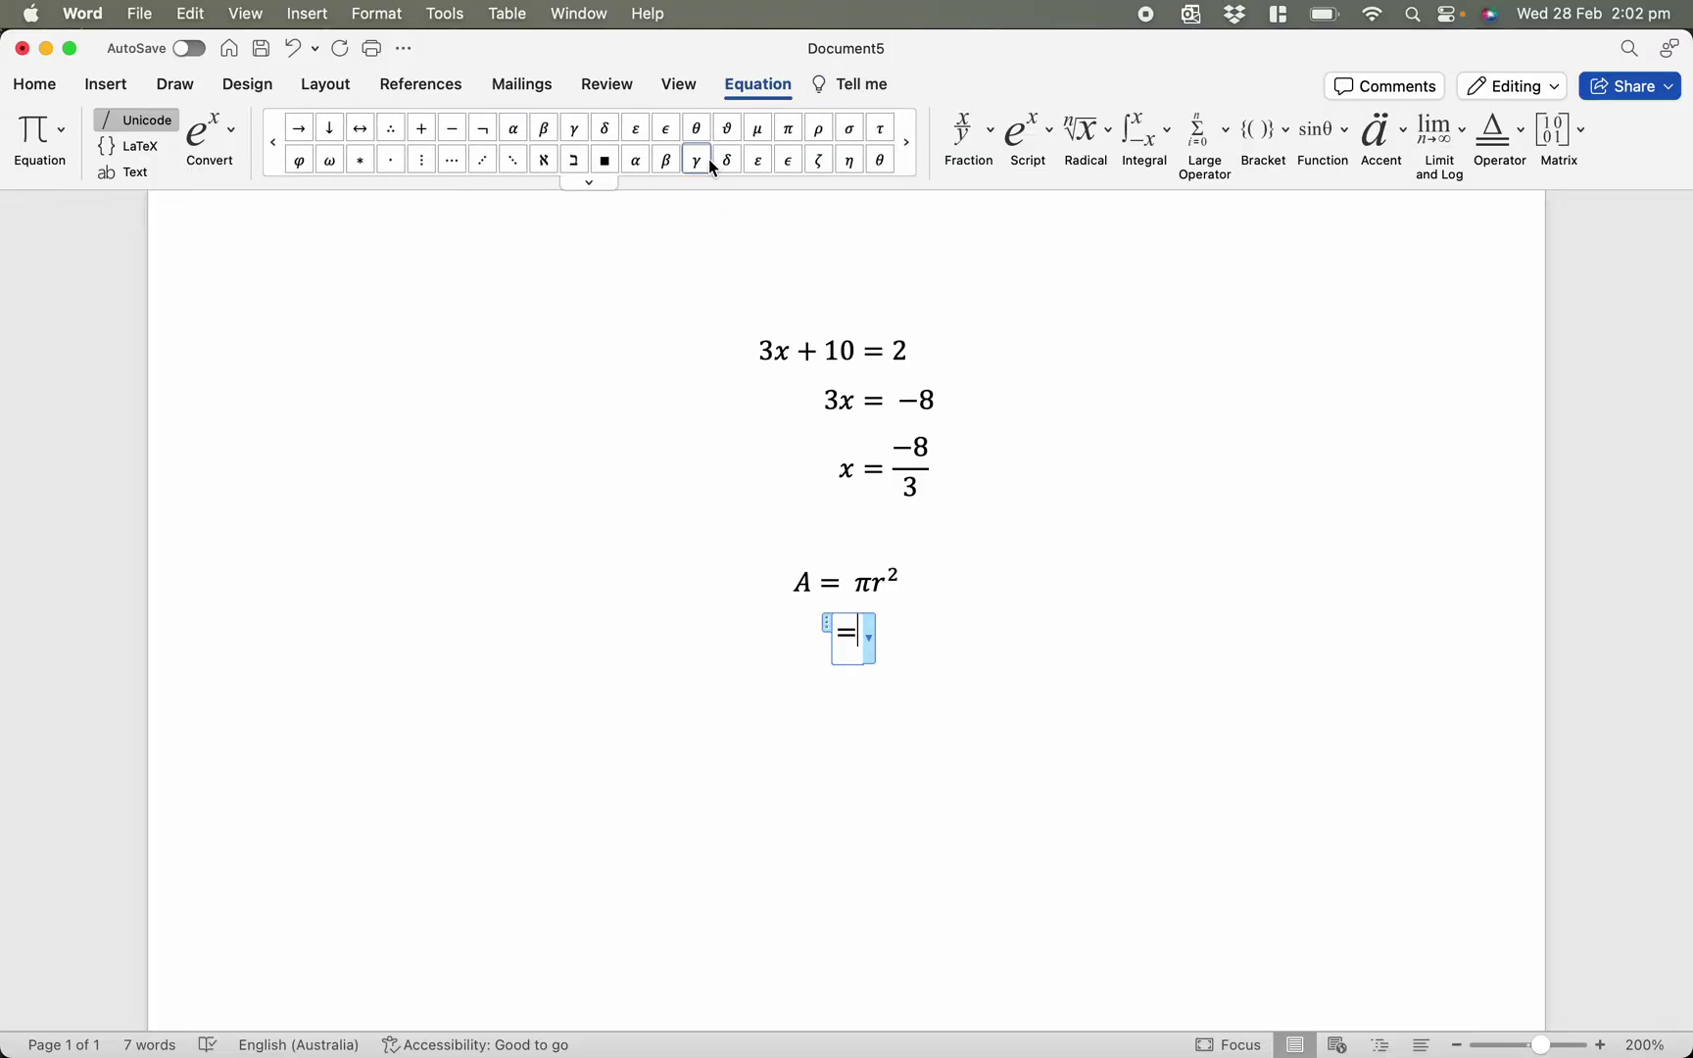
click(787, 128)
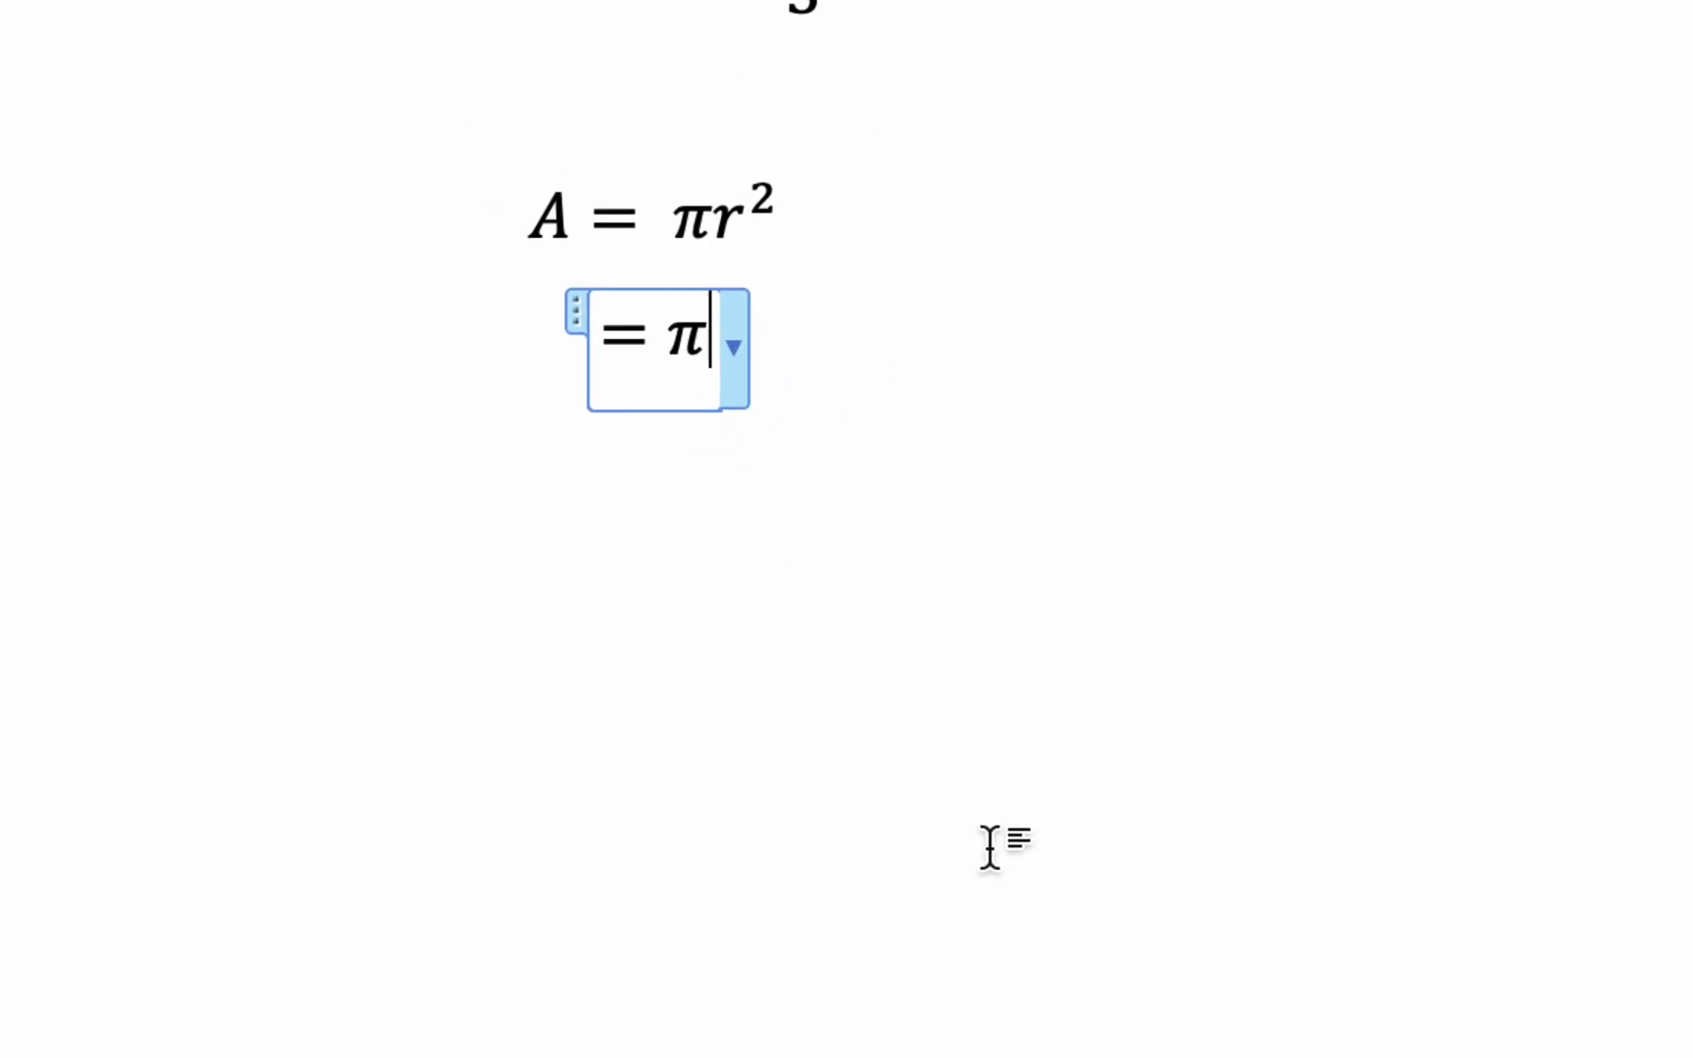
text((4)^2)
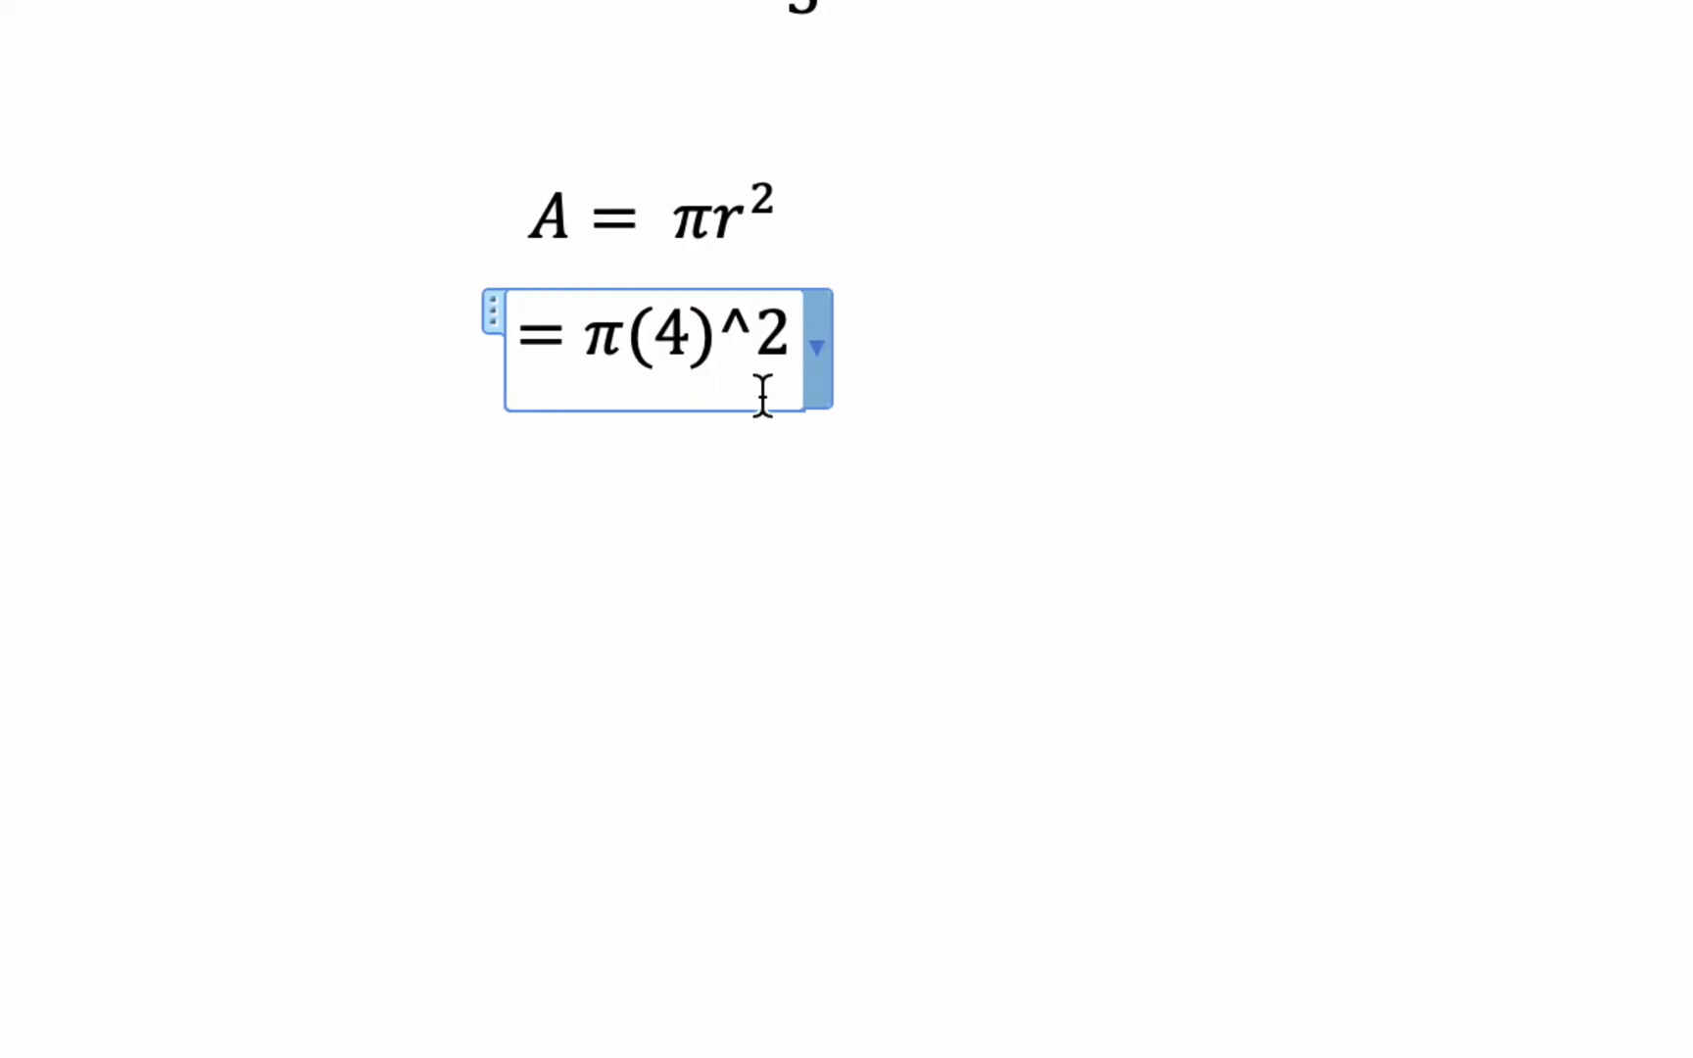
click(690, 338)
Step: Colour the 4 in the substitution line red
key(shift+Left)
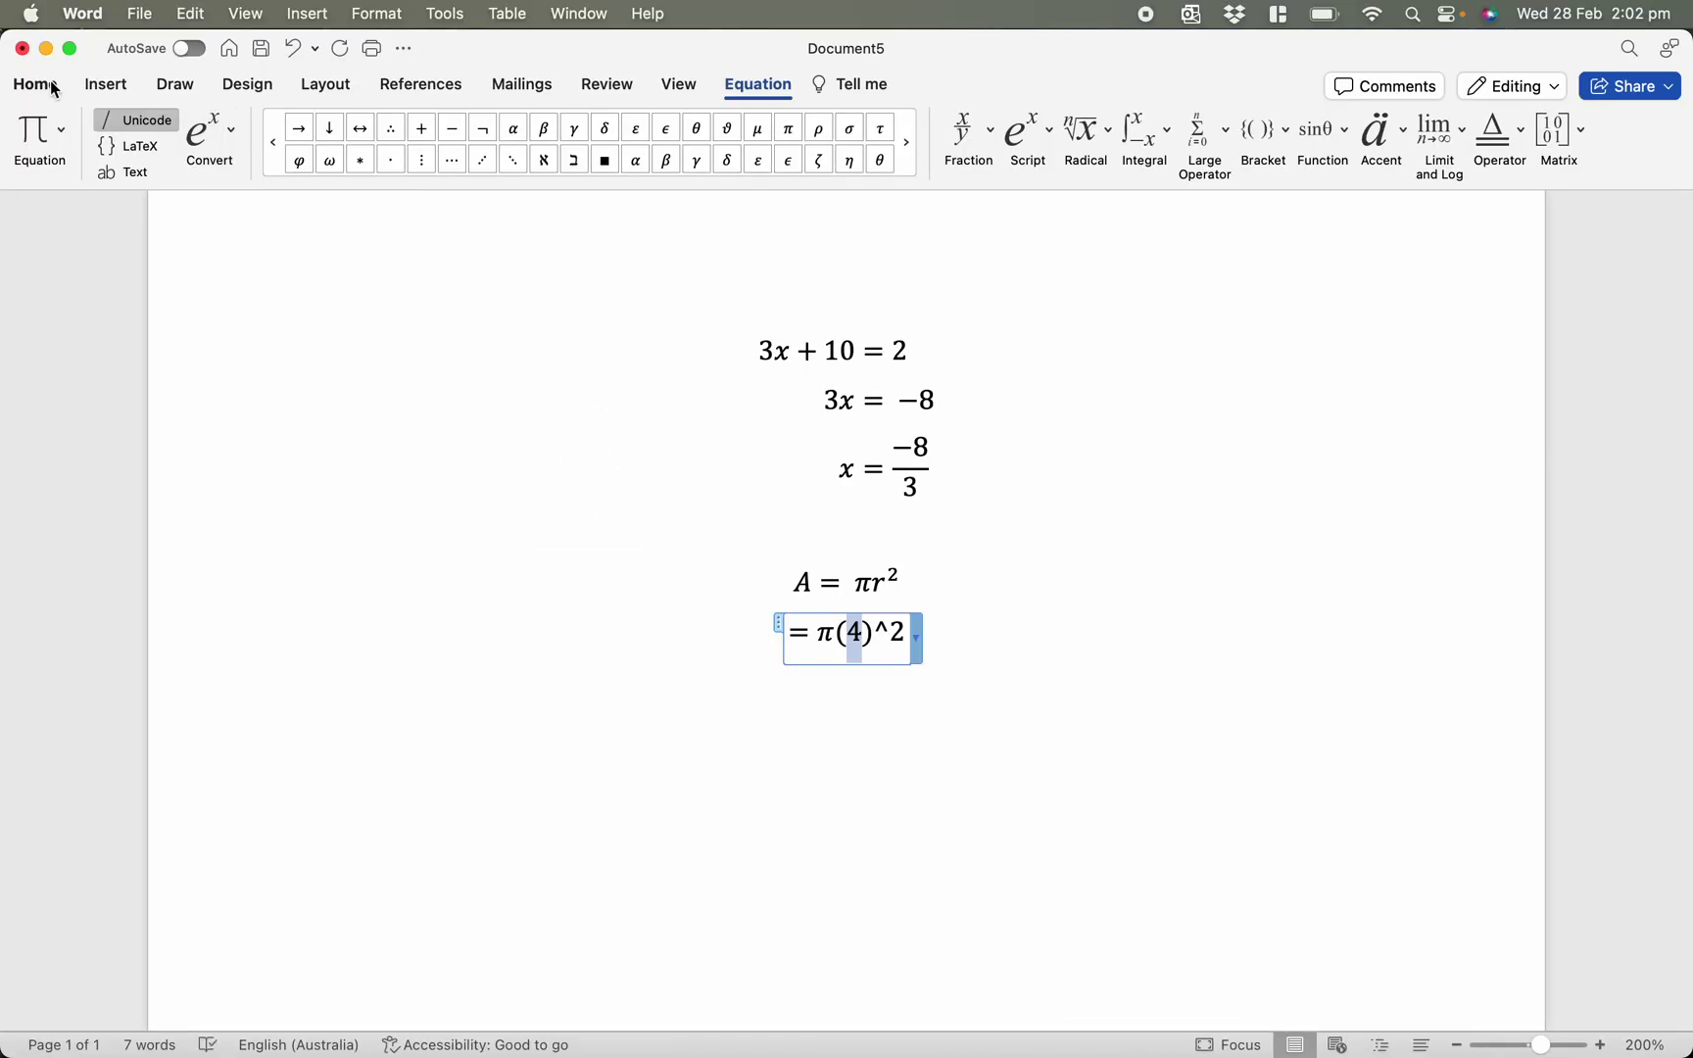
click(36, 86)
click(465, 168)
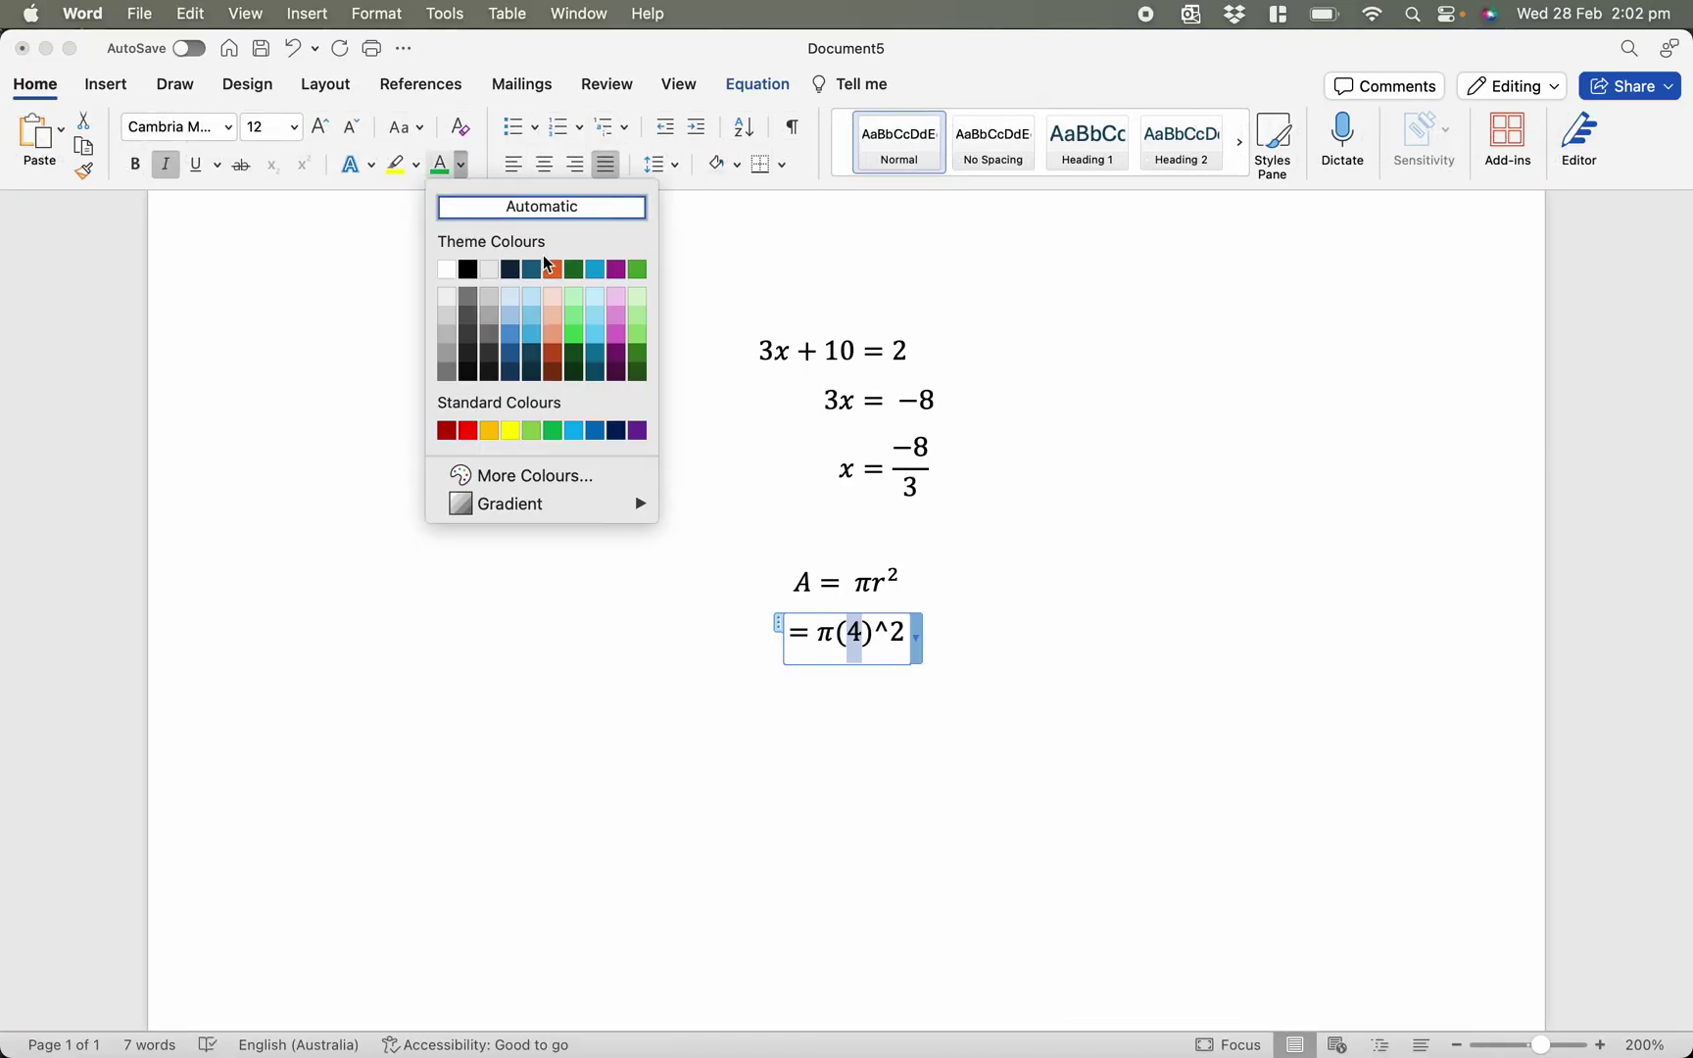
click(471, 432)
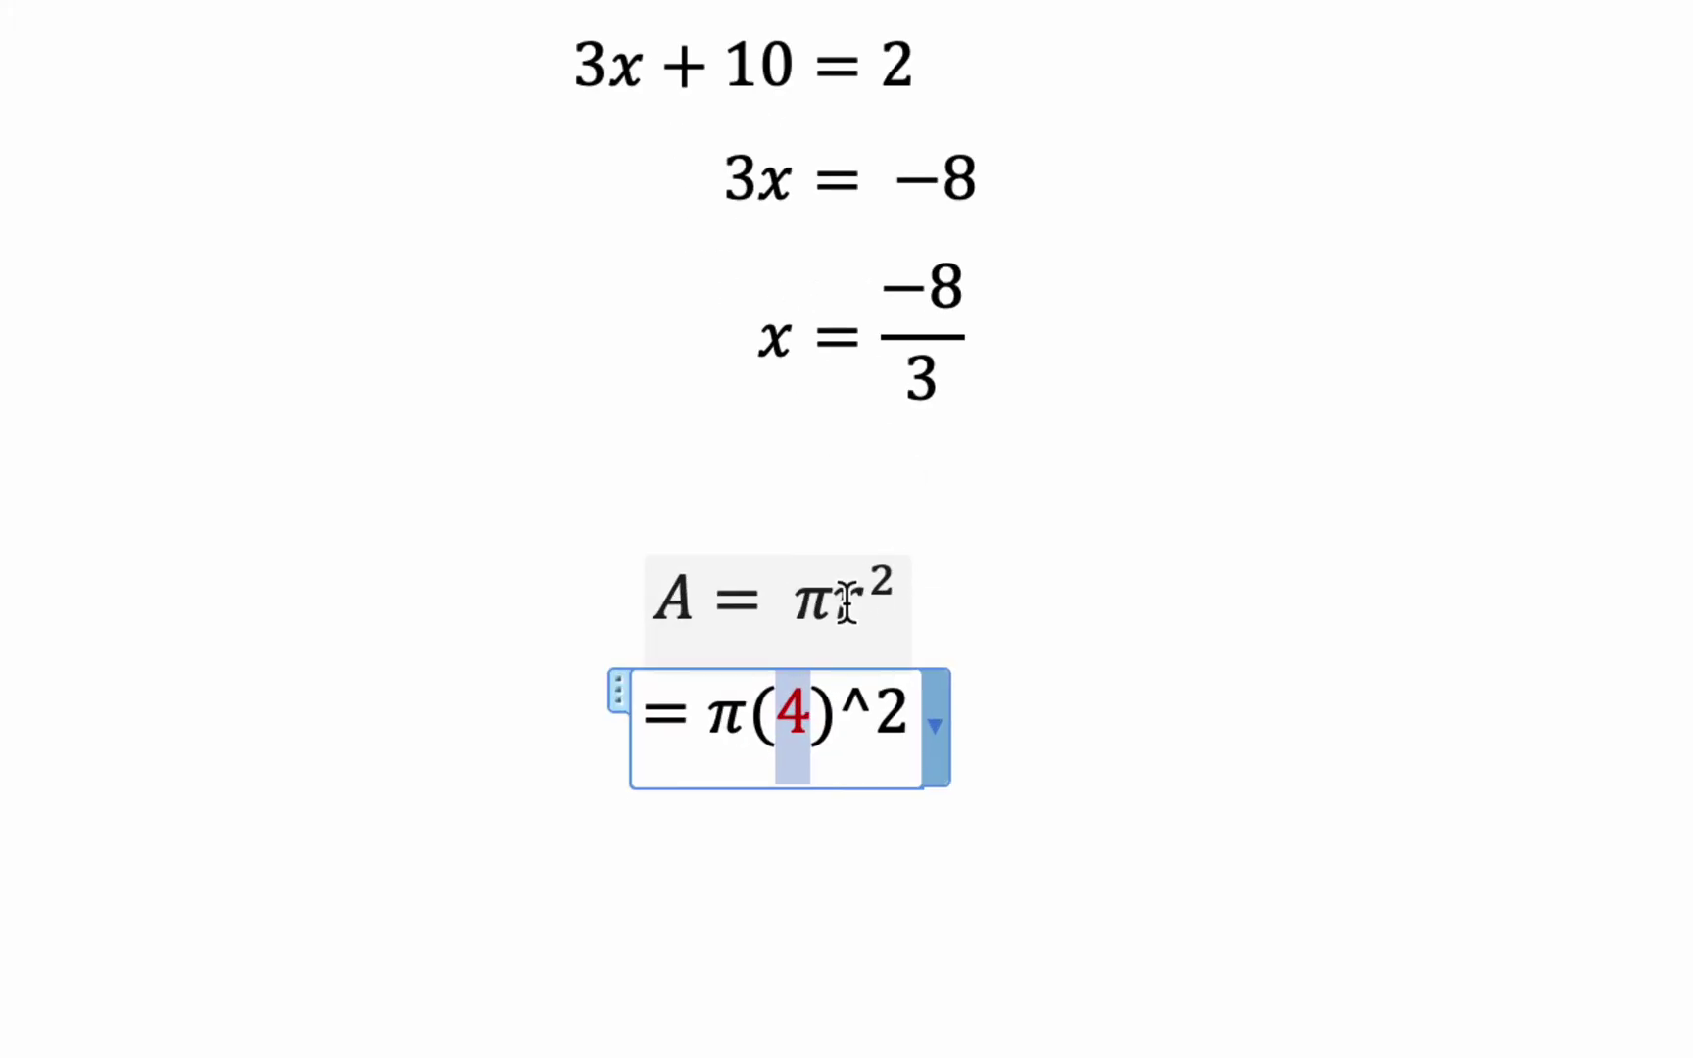
Step: Make the r in A = πr² red and let the substitution display as π(4)²
click(884, 584)
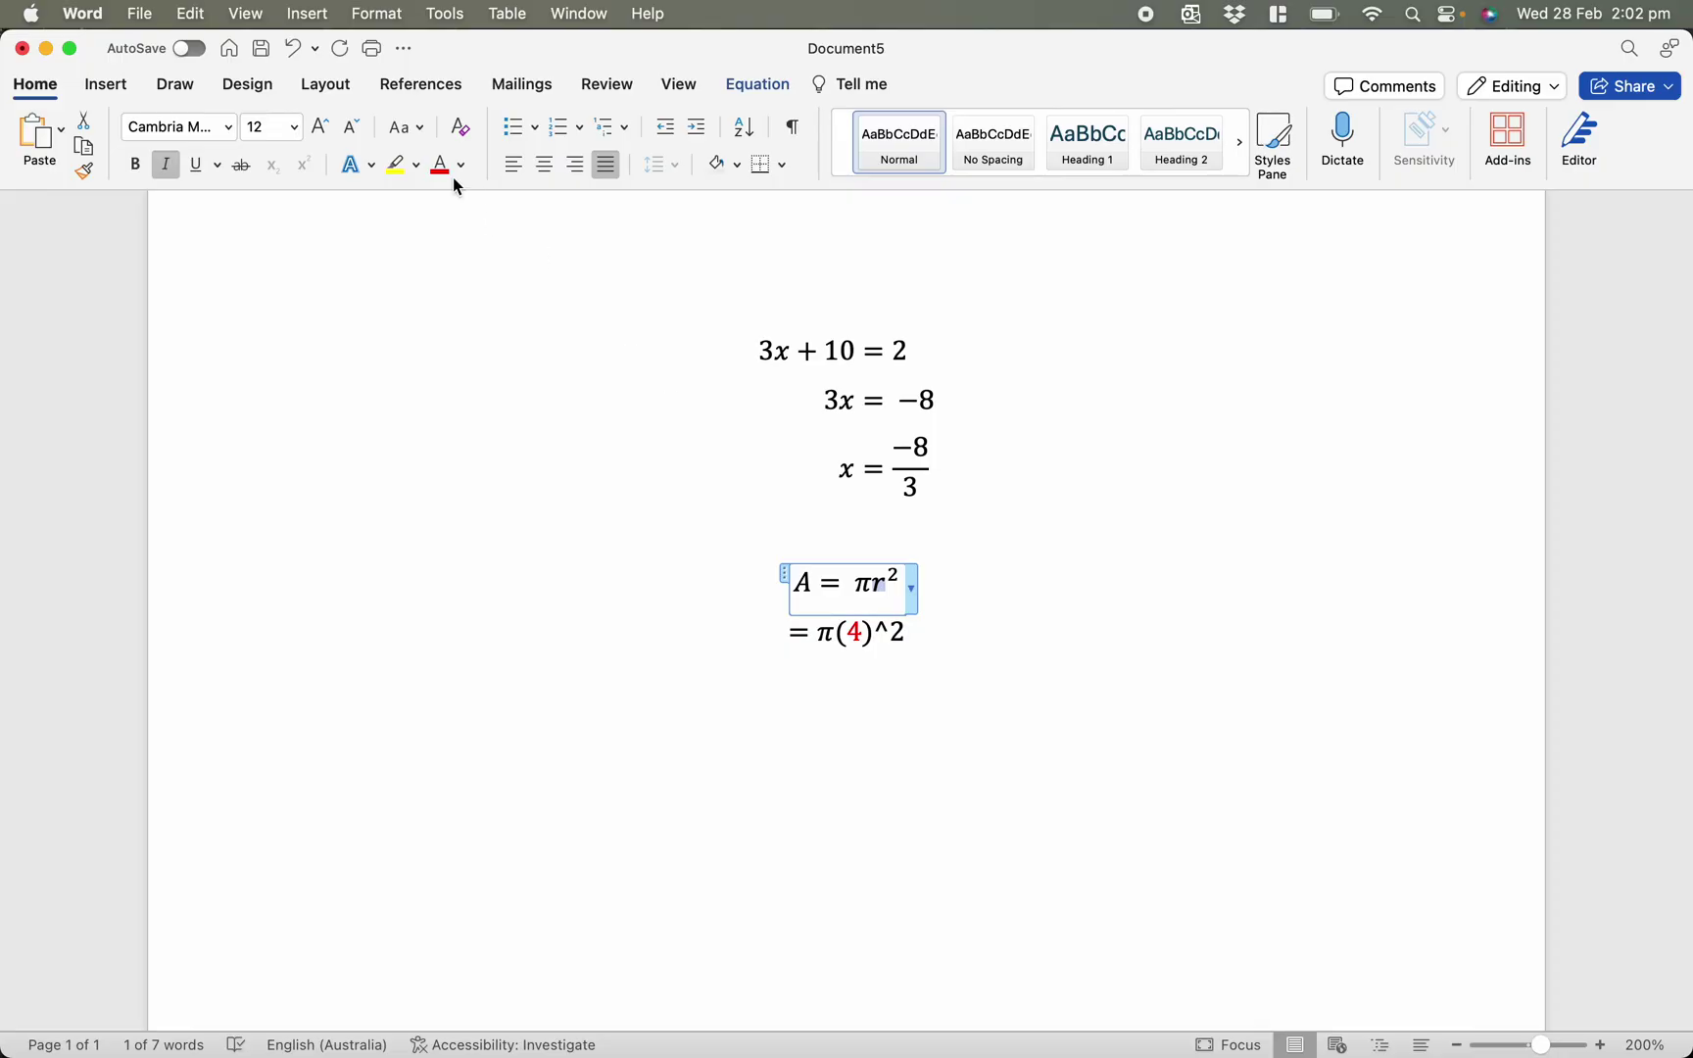
click(445, 166)
click(970, 668)
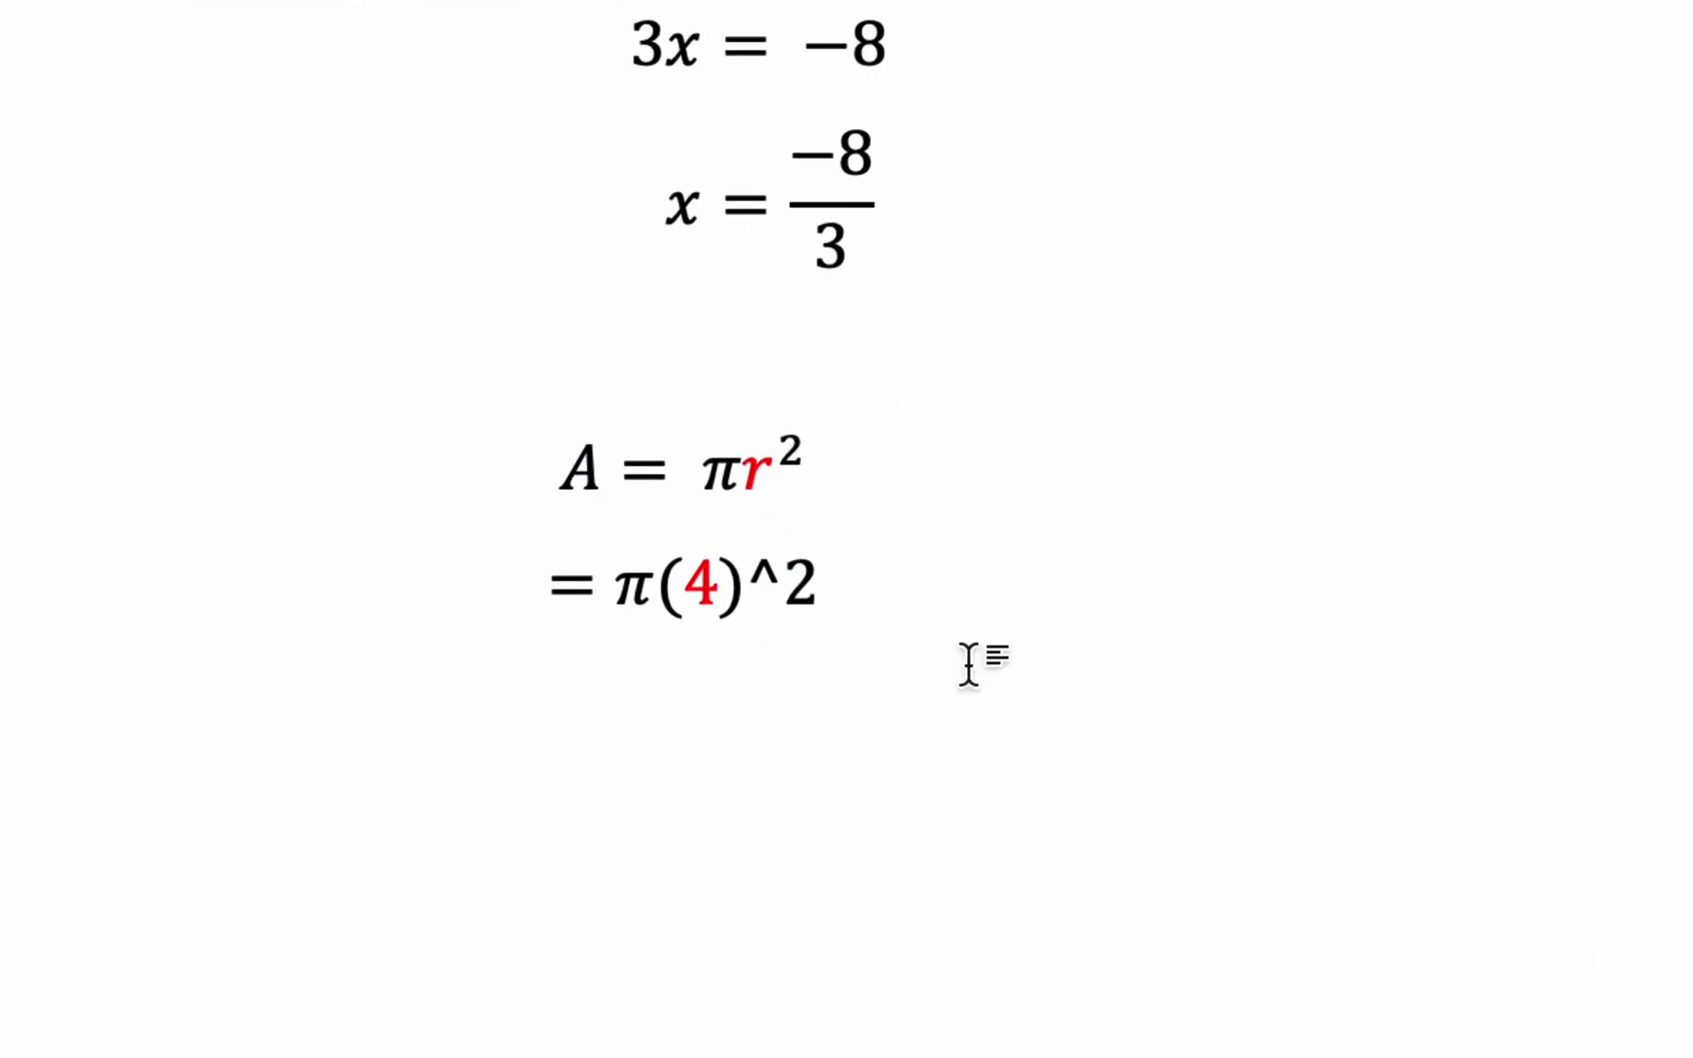
click(803, 585)
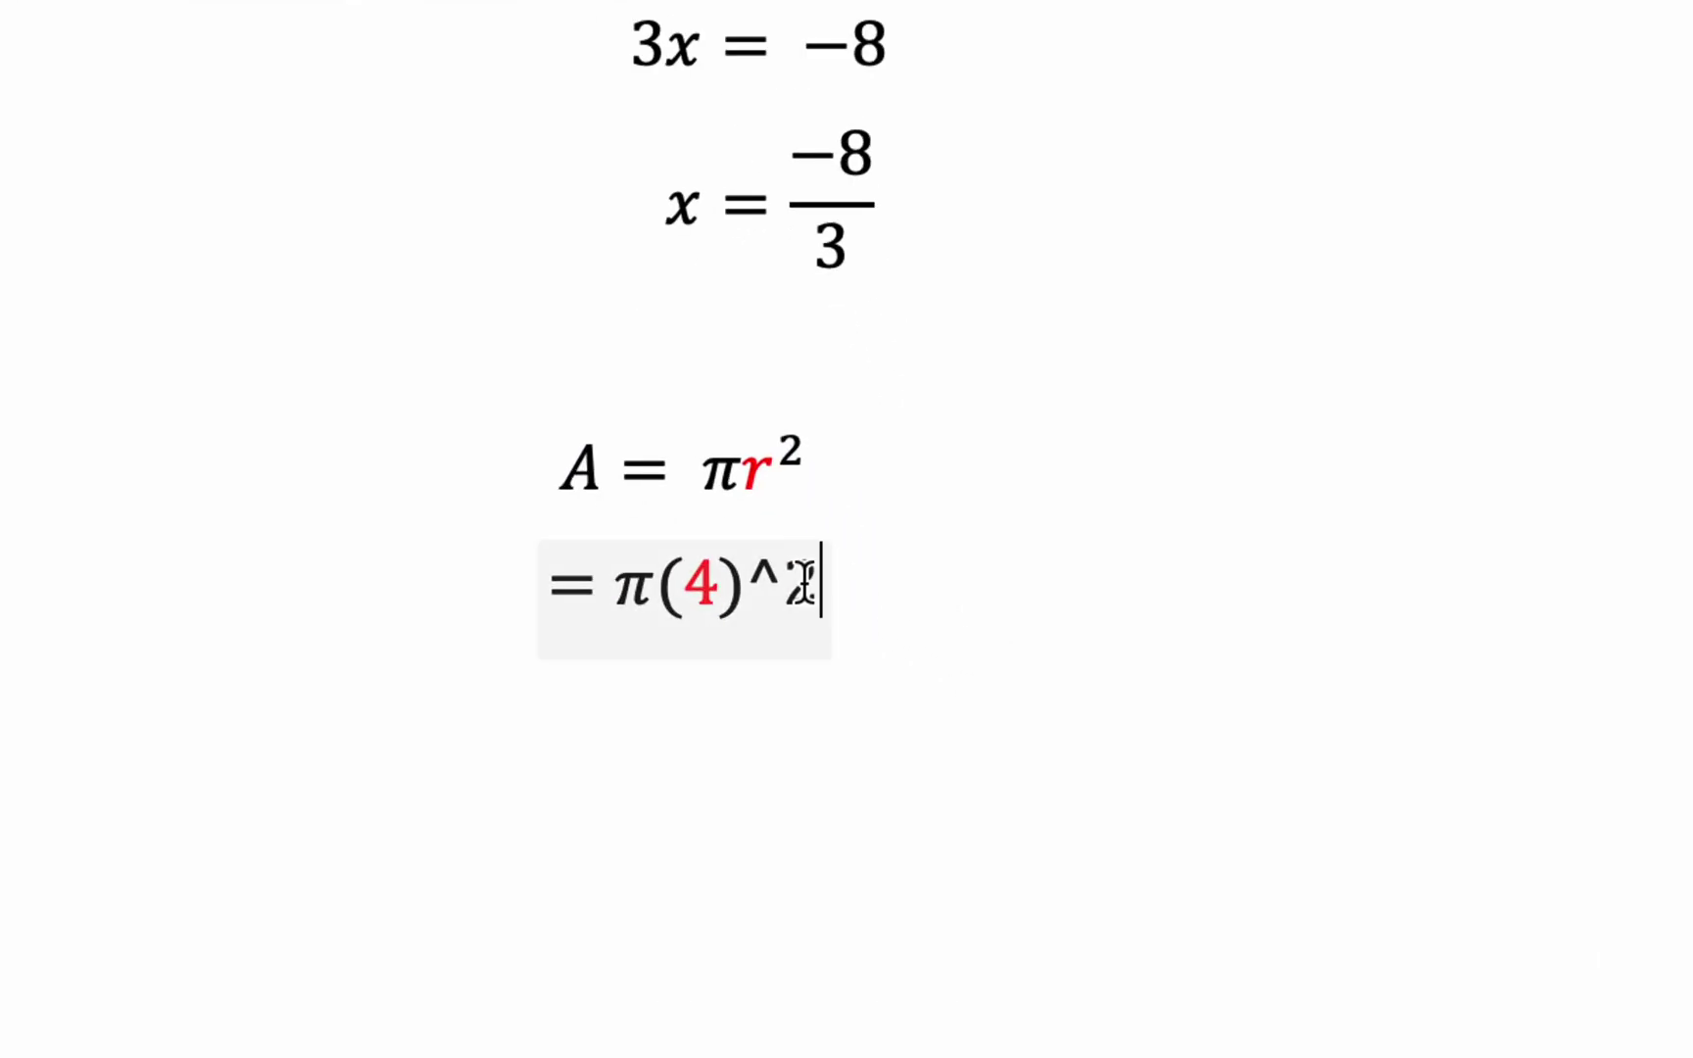
click(869, 710)
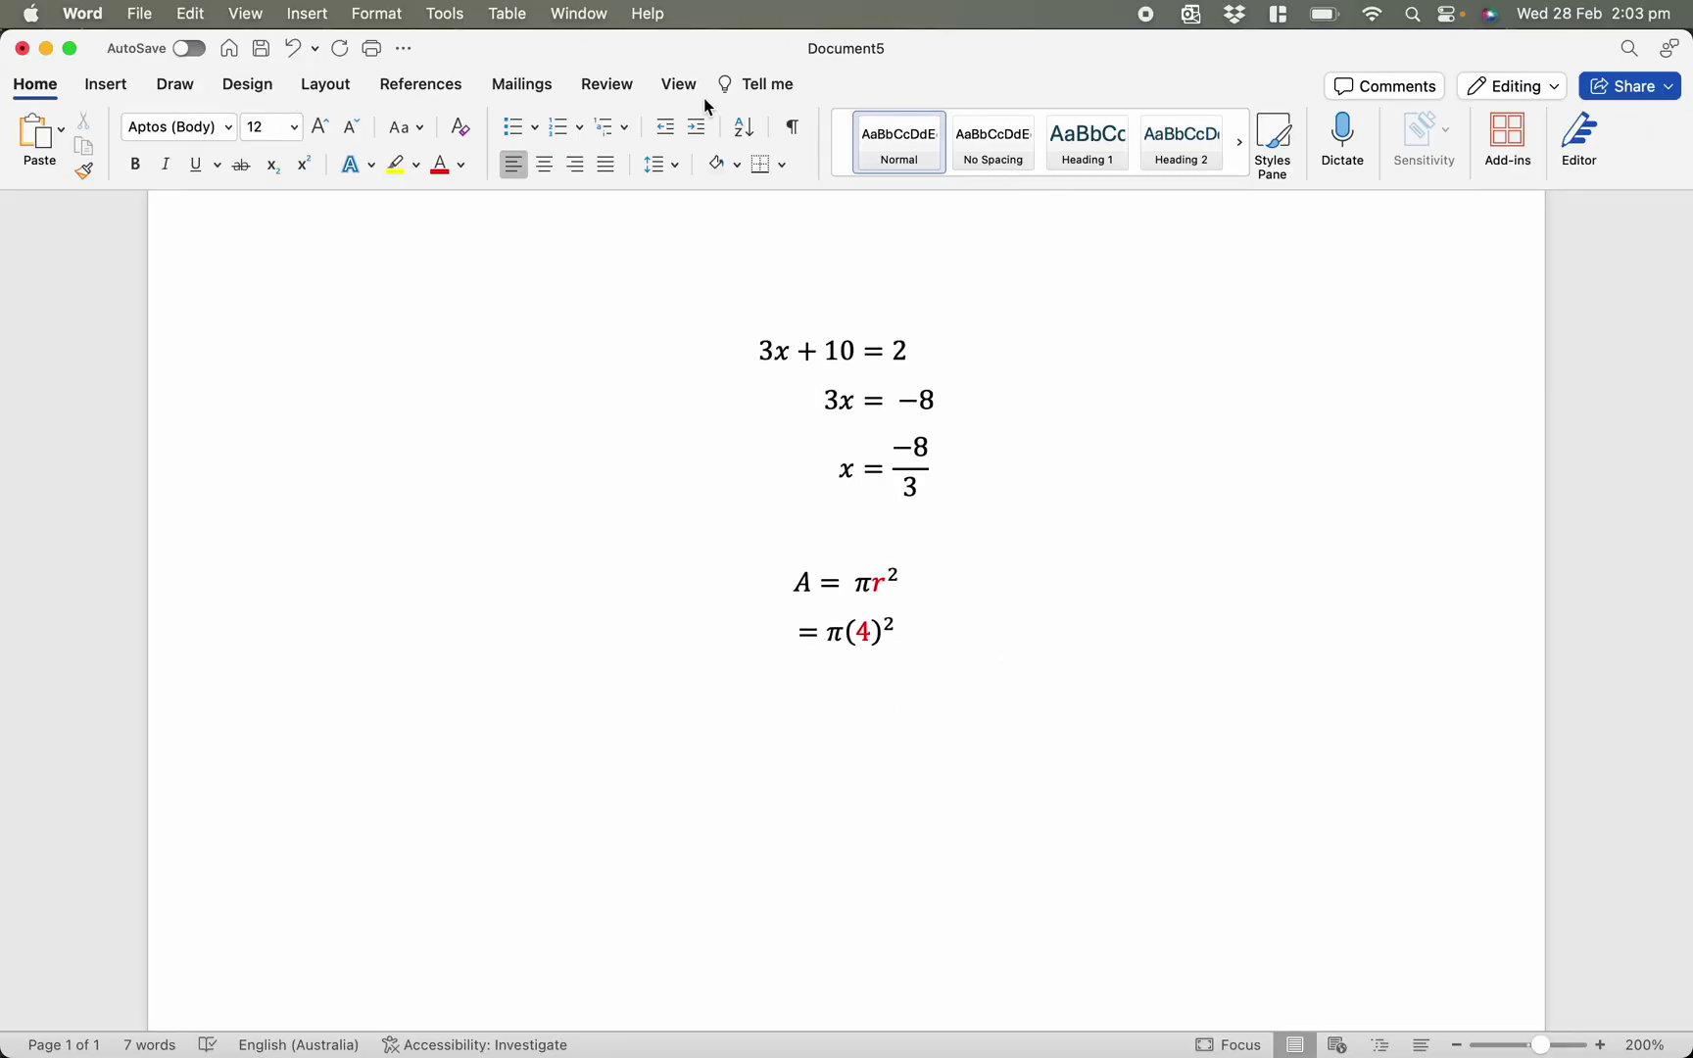
Step: Insert a new equation below = π(4)² reading = 50.27
click(114, 85)
click(1556, 130)
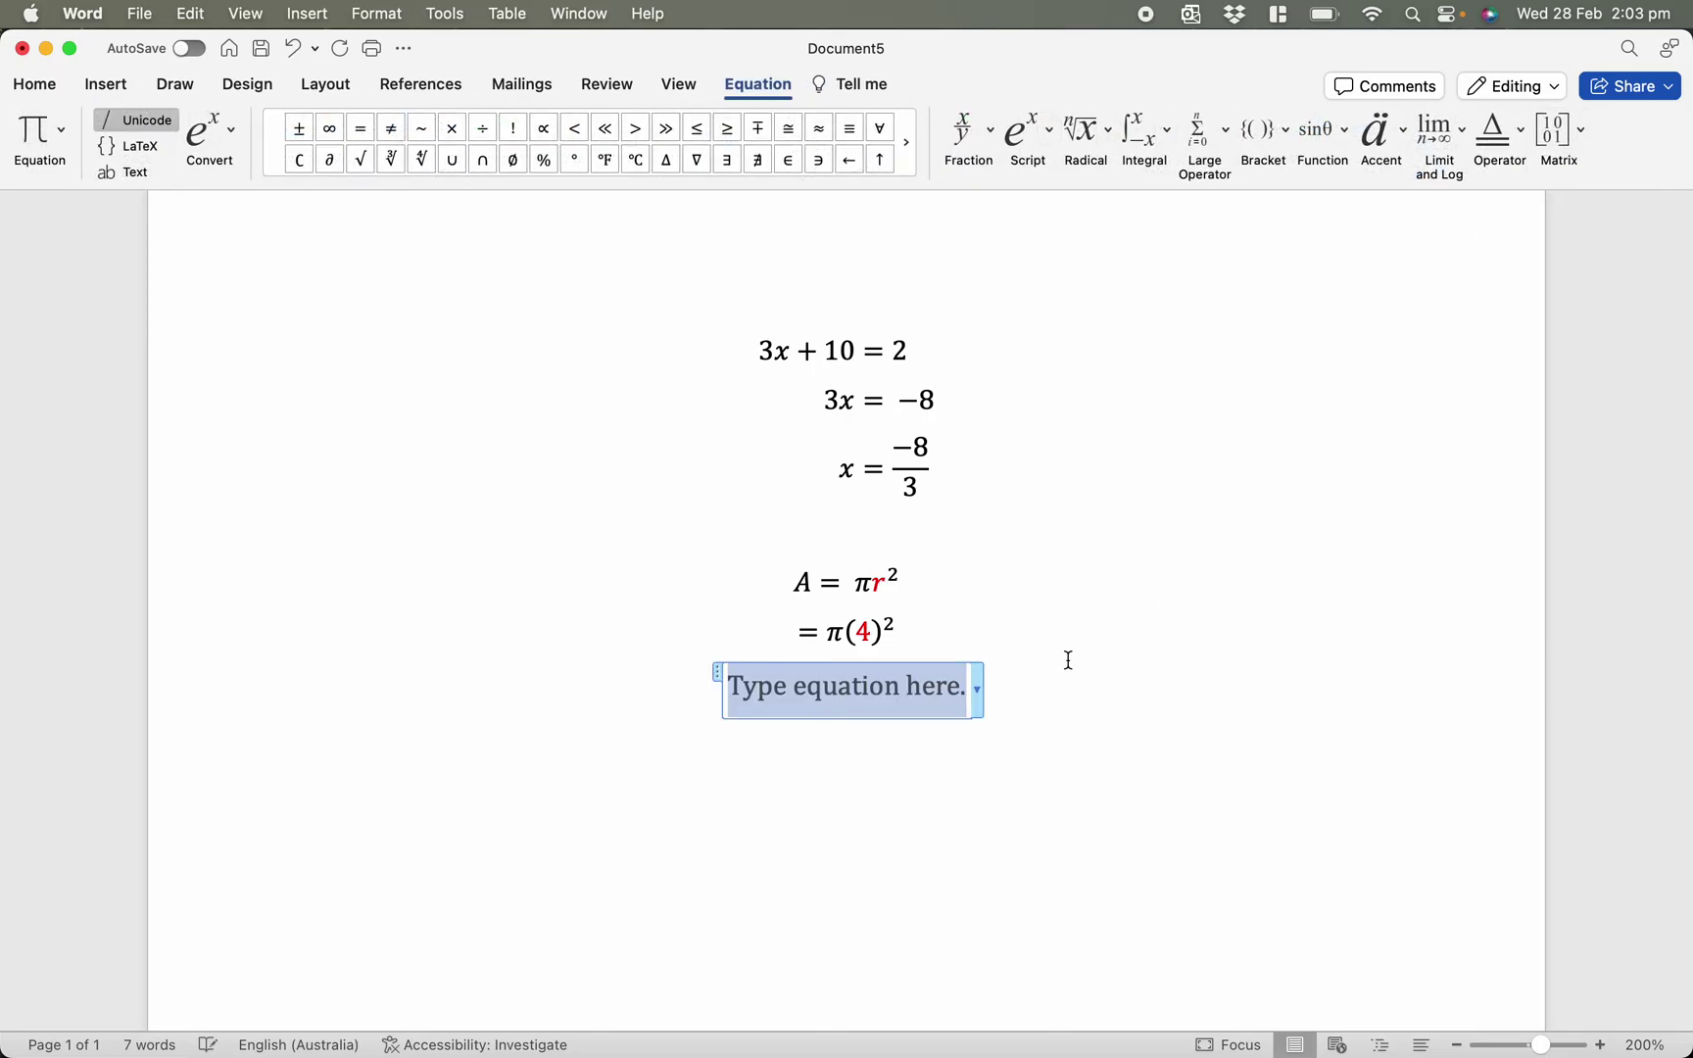
text(=)
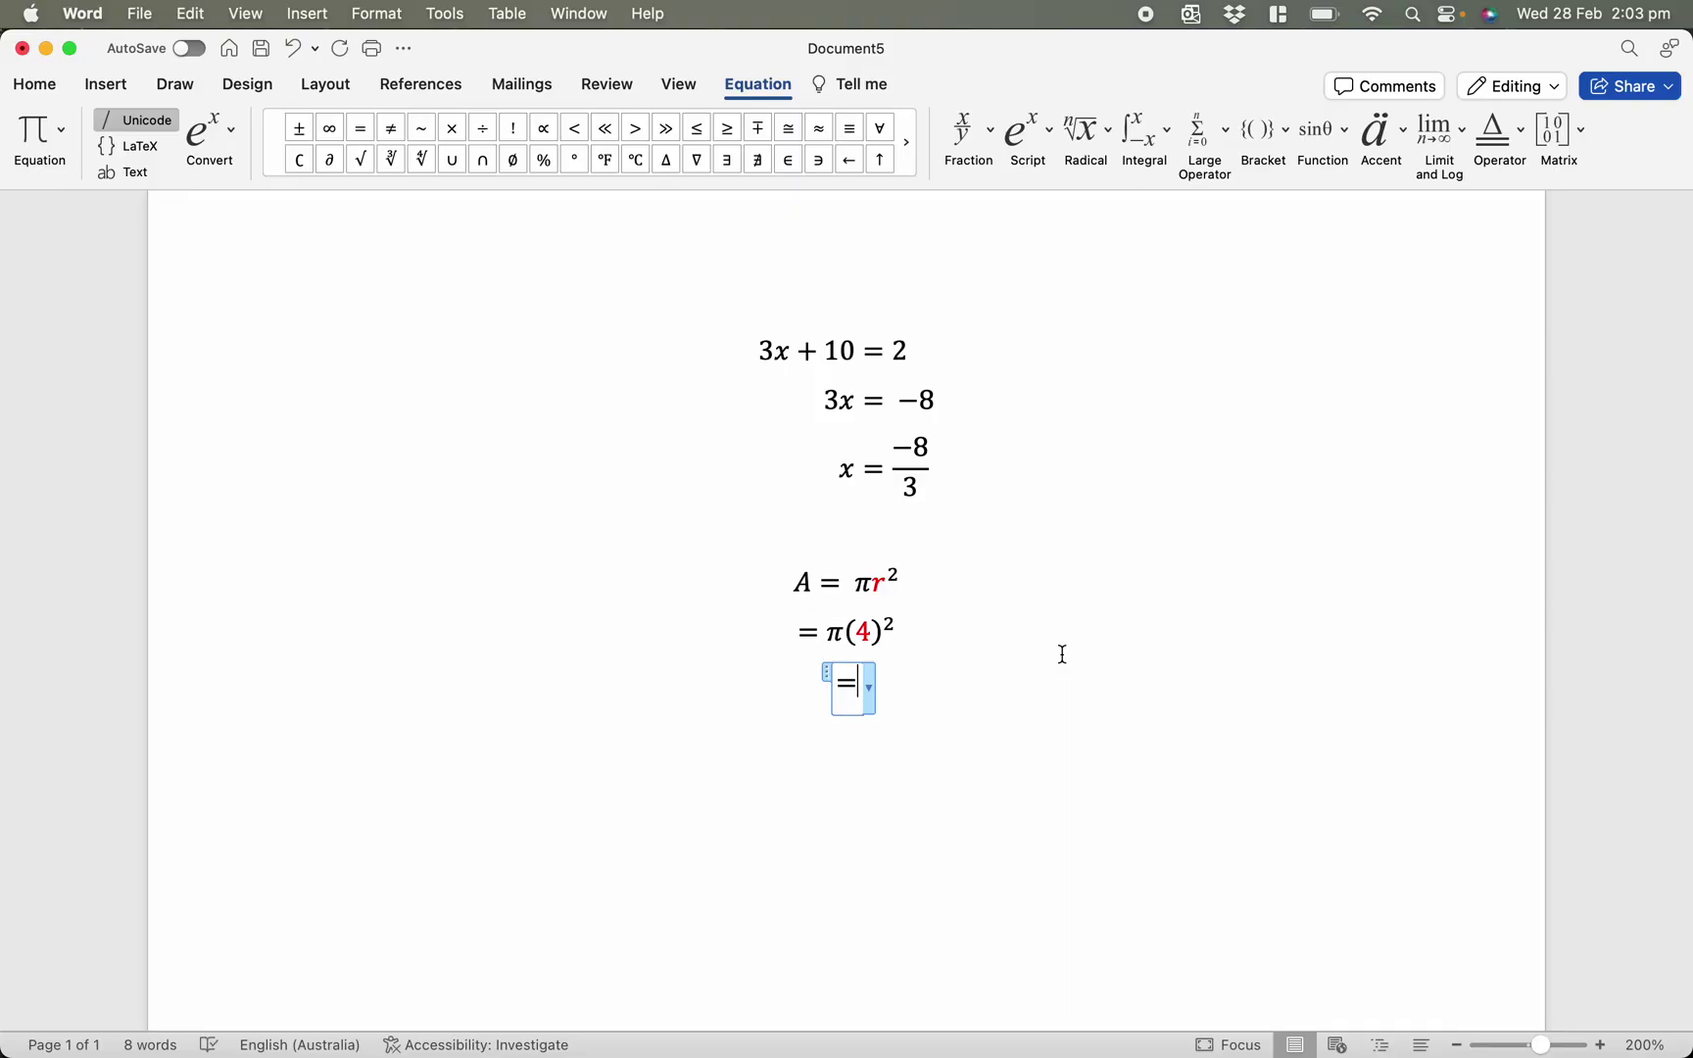
text(50)
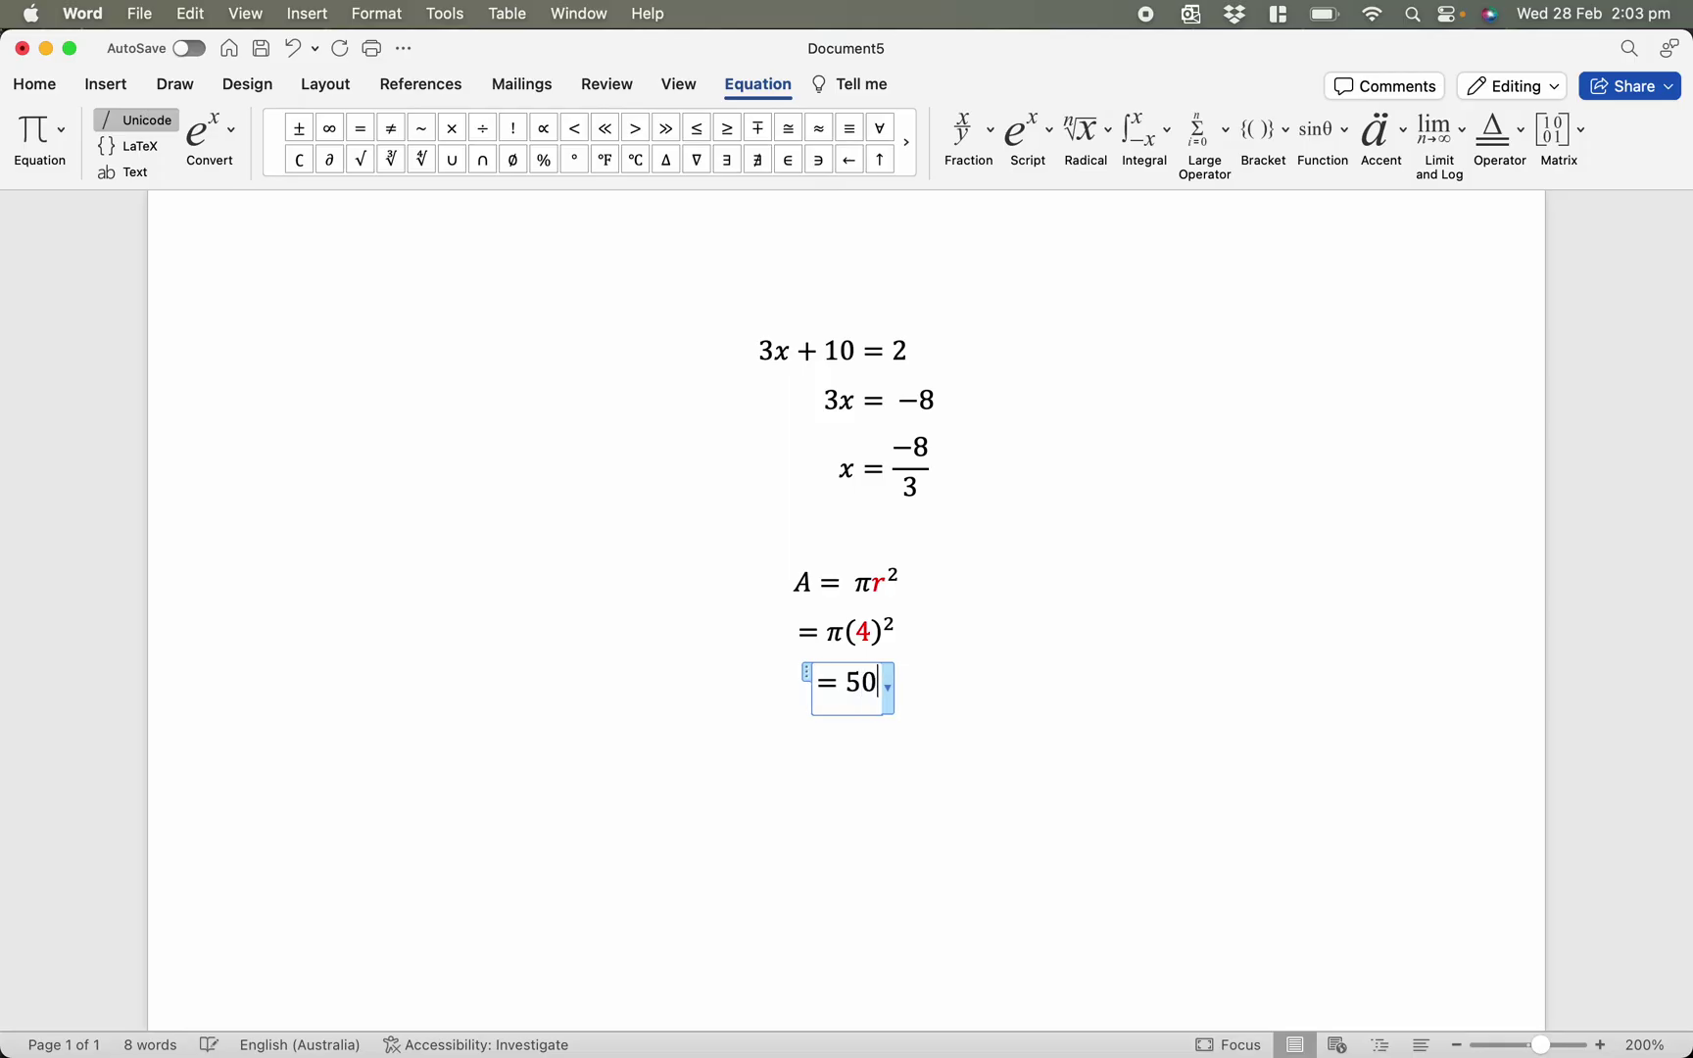
text(.27)
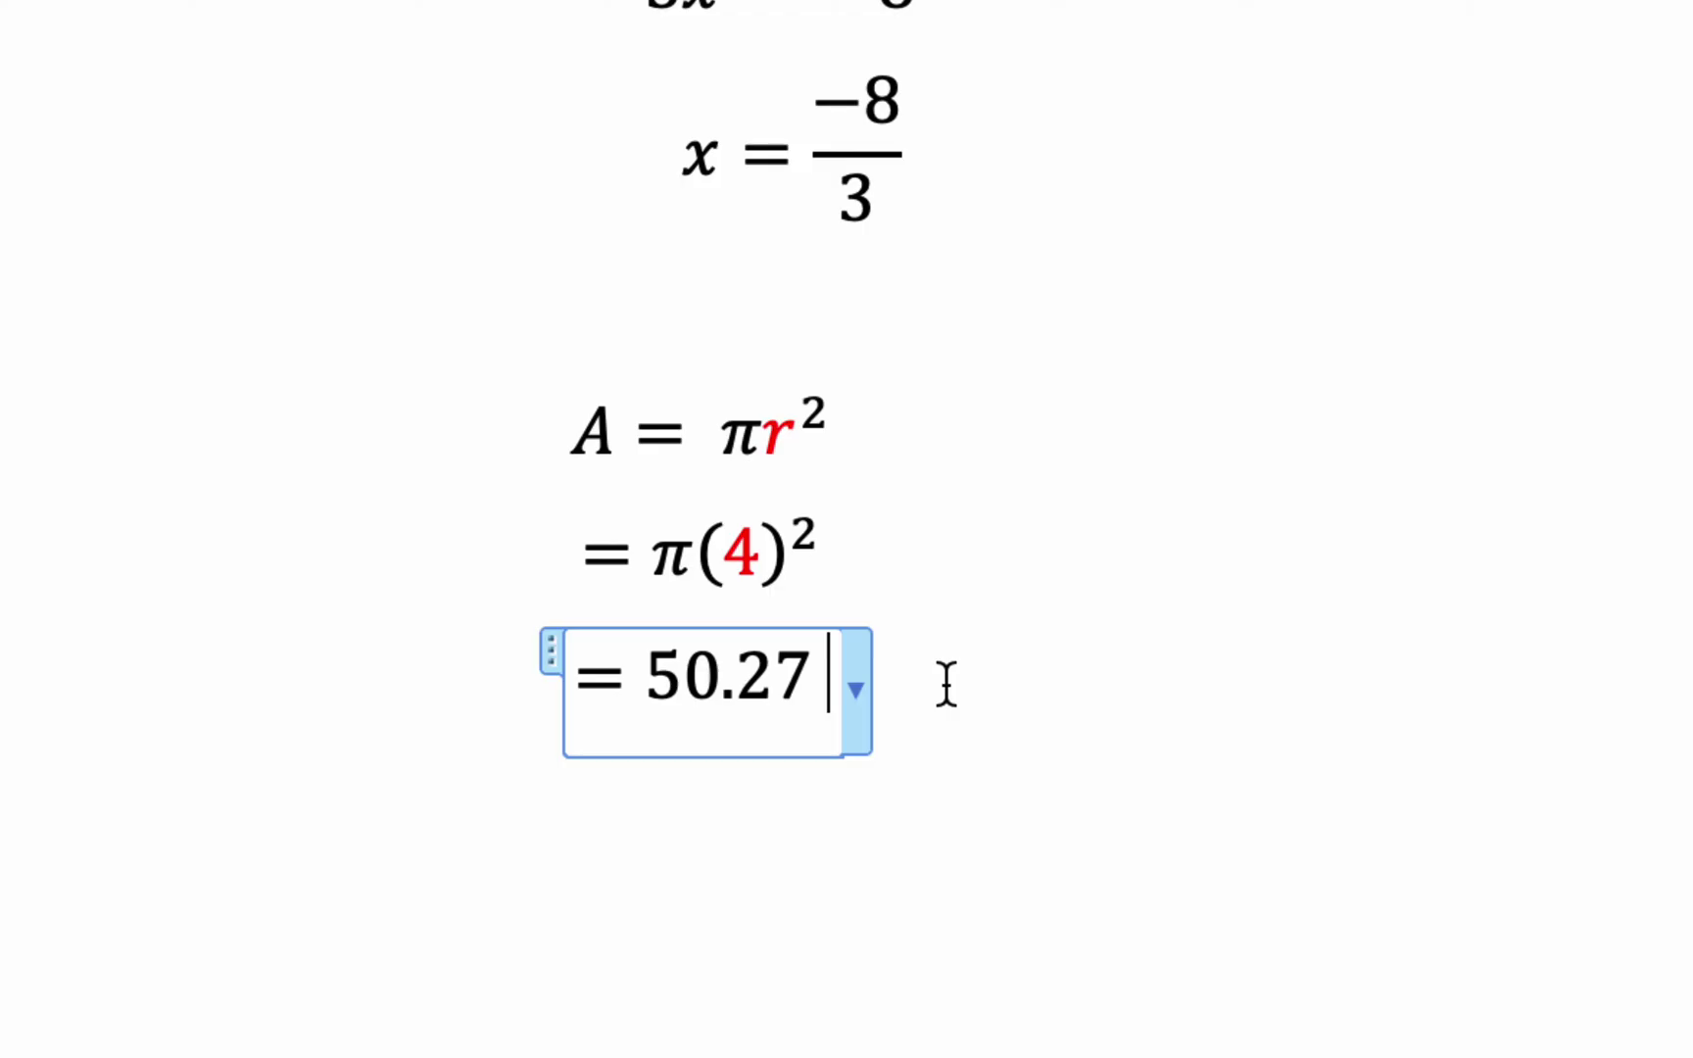
Step: Add an italic cm² after 50.27, then select and delete it
text(cm2)
key(BackSpace)
text(^2)
key(space)
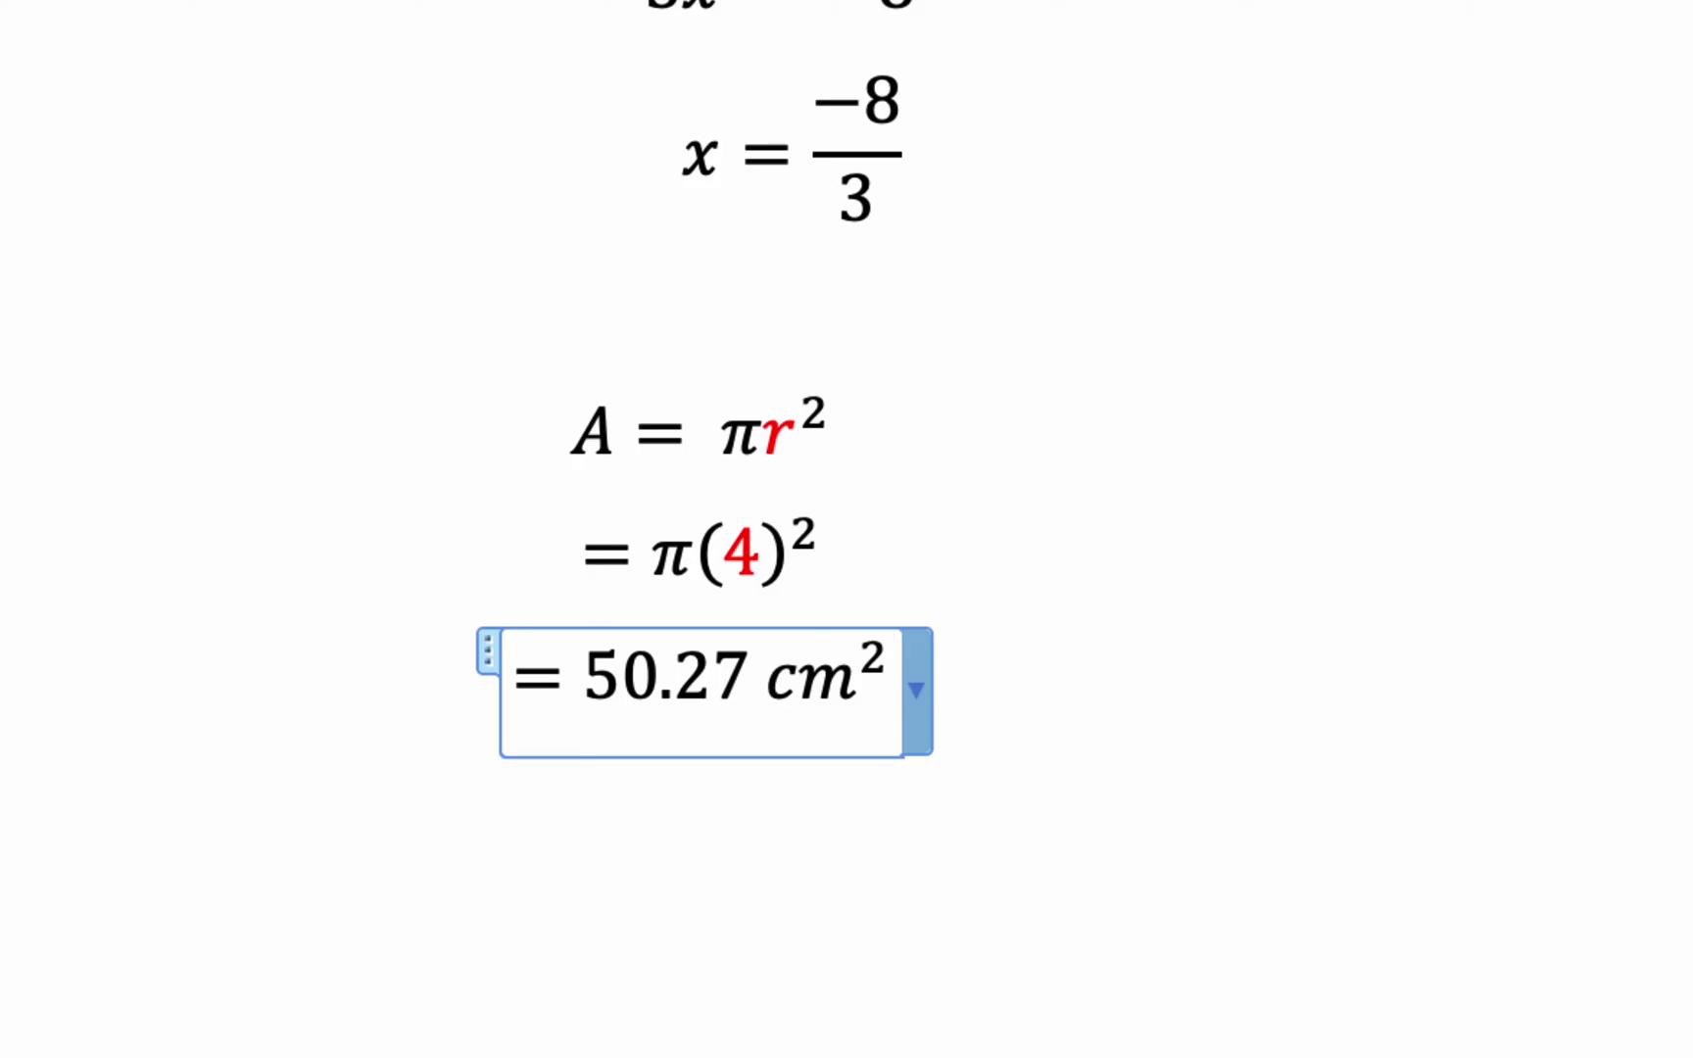
key(shift+Left)
key(shift+Left)
key(shift+Left)
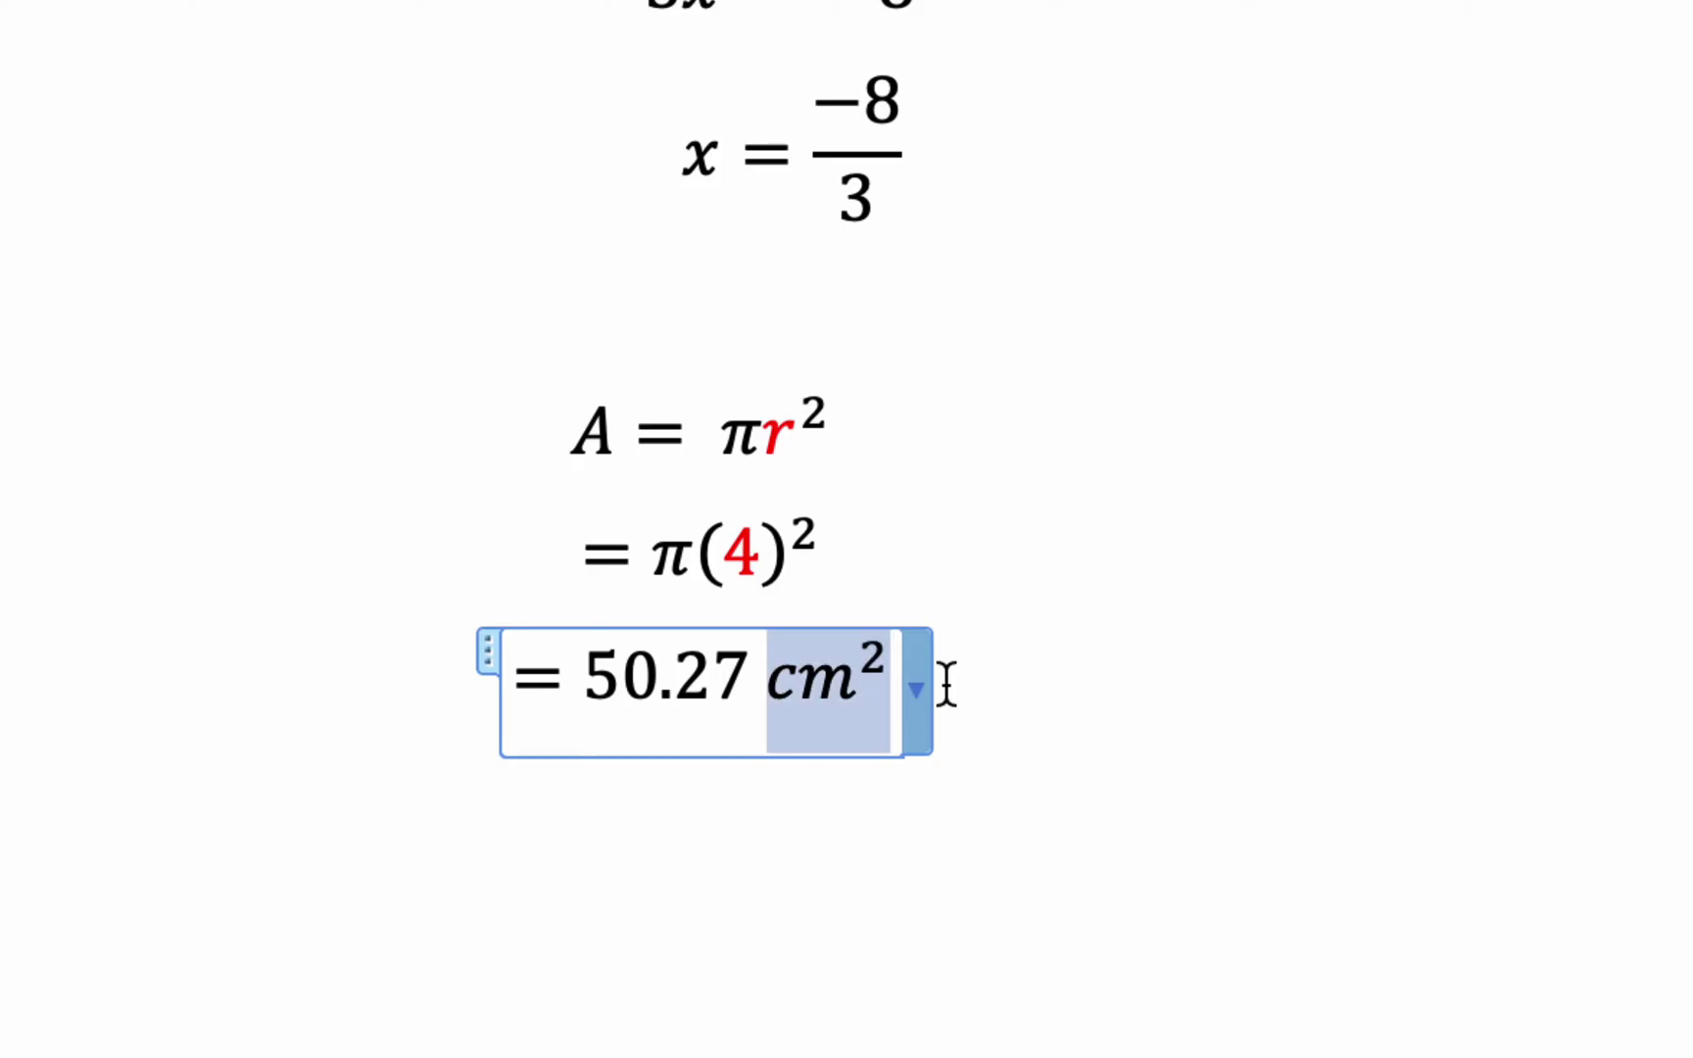
key(BackSpace)
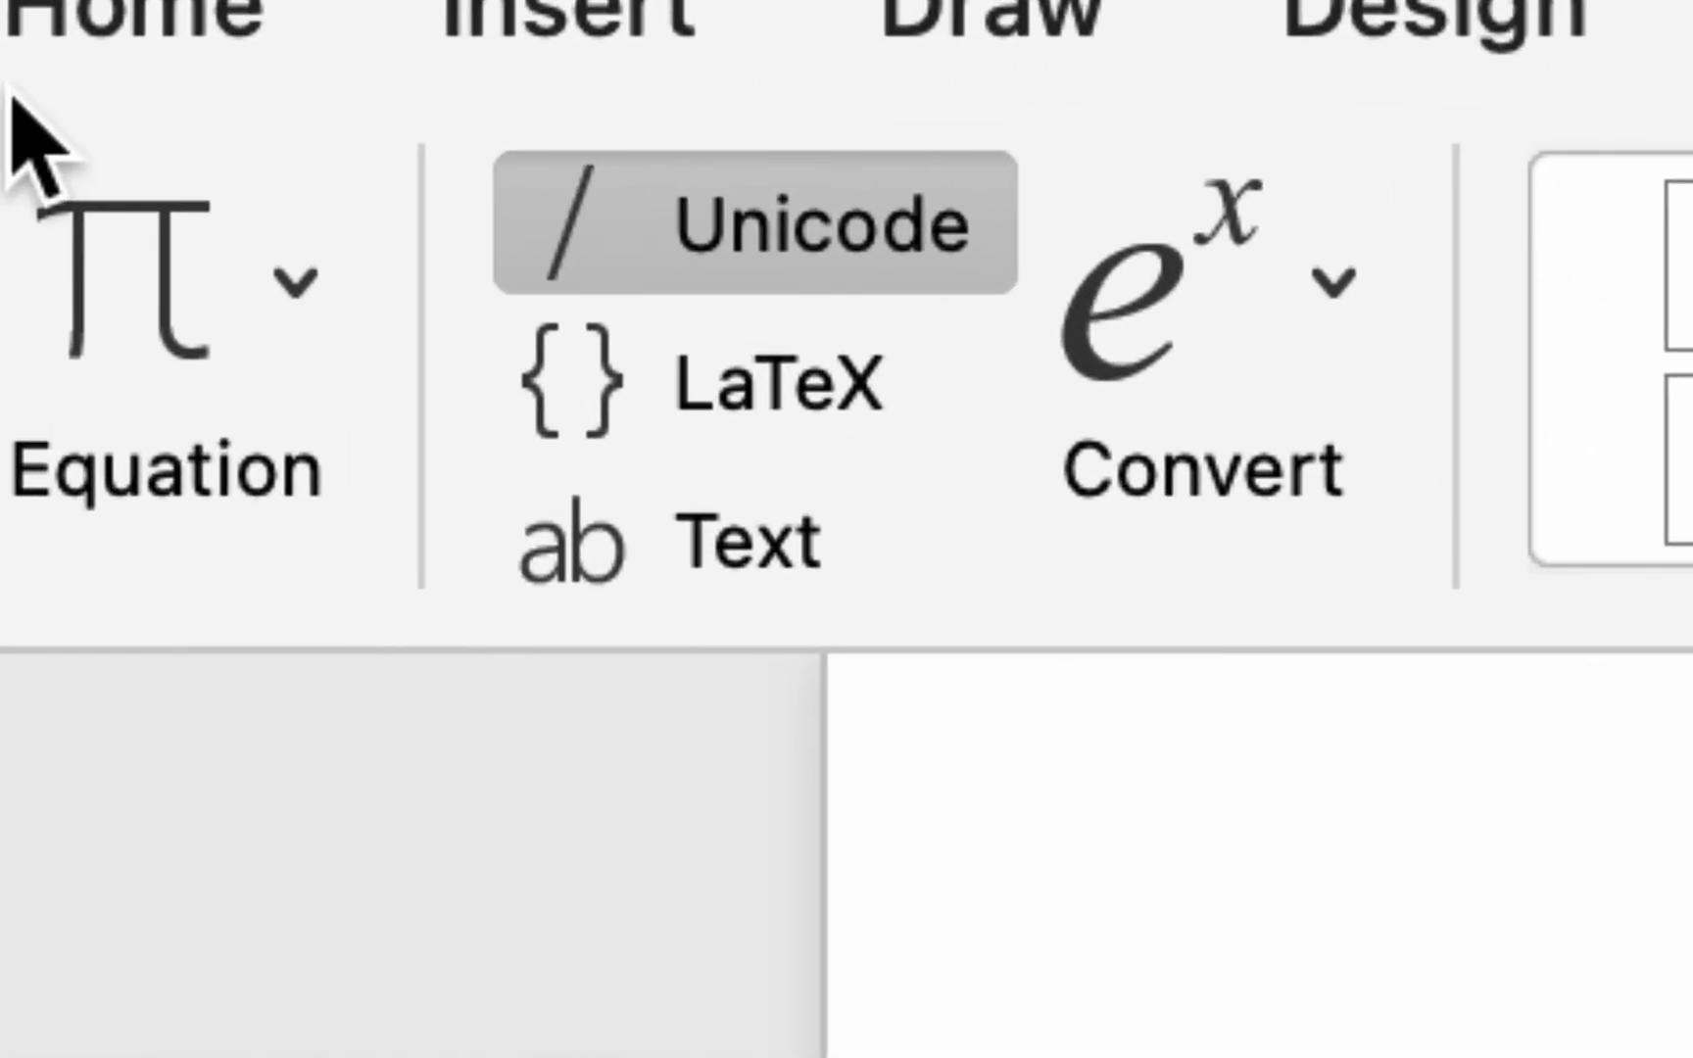
Step: Enter cm as upright text, then add a superscript 2 in math mode
click(251, 245)
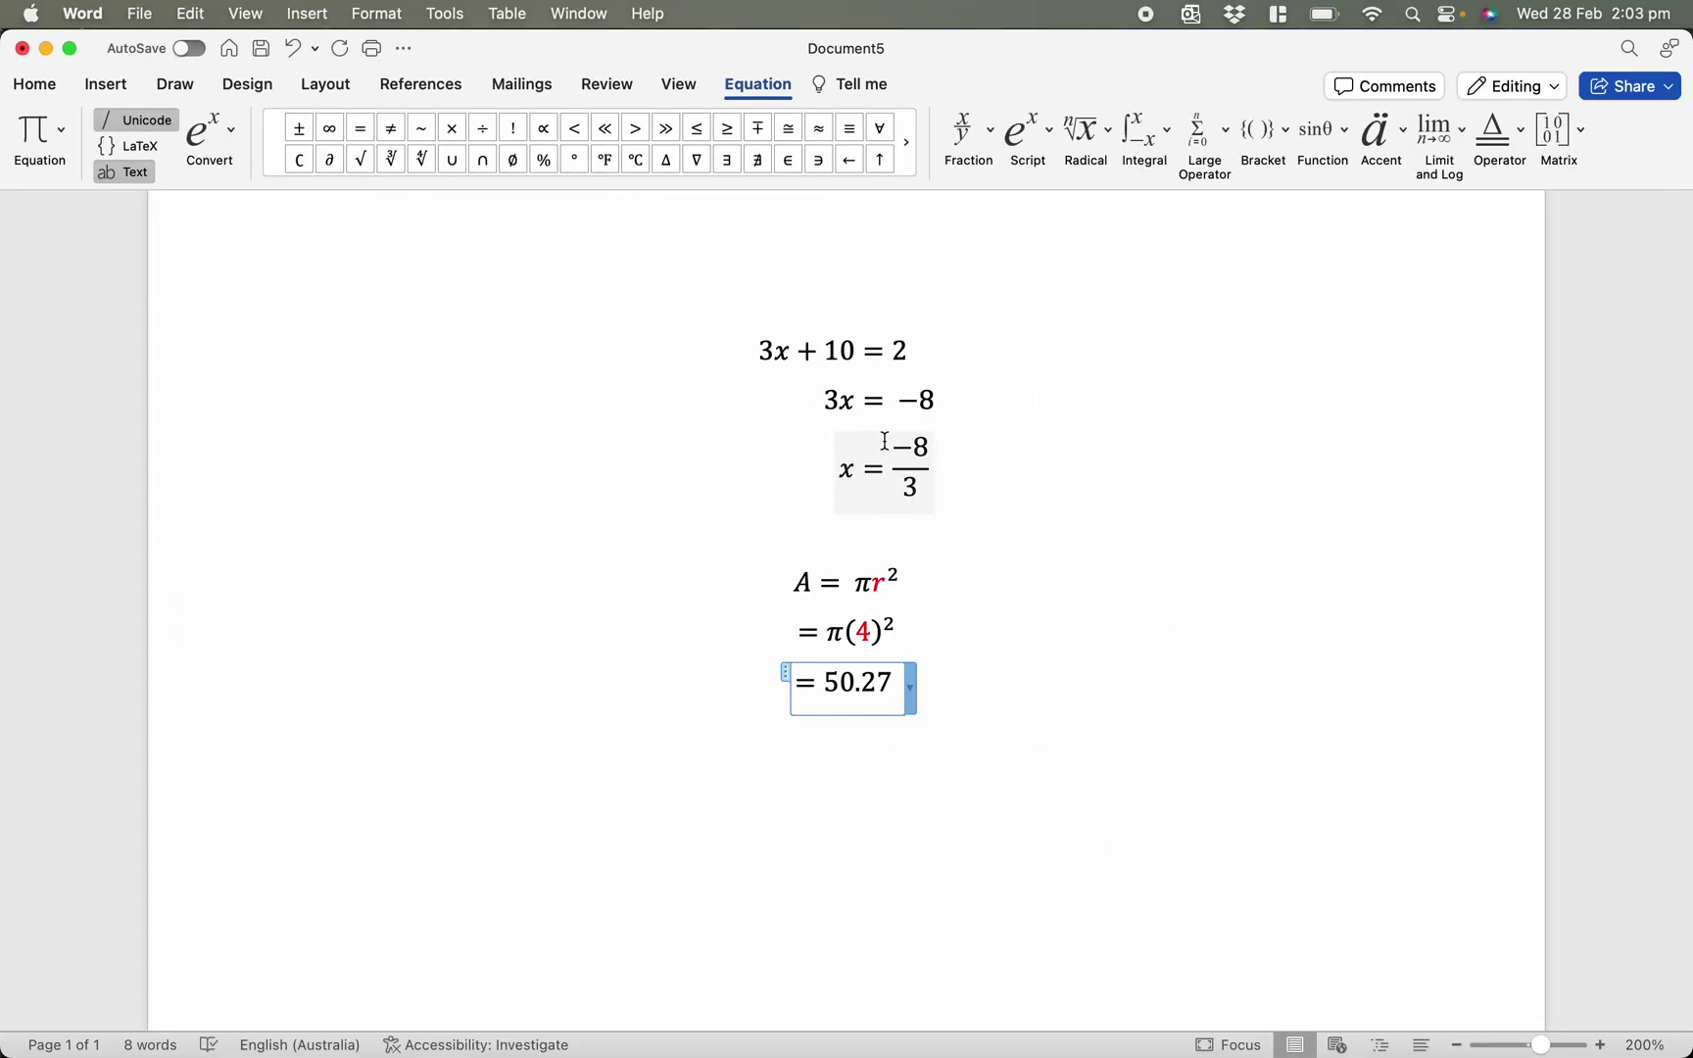
text(cm)
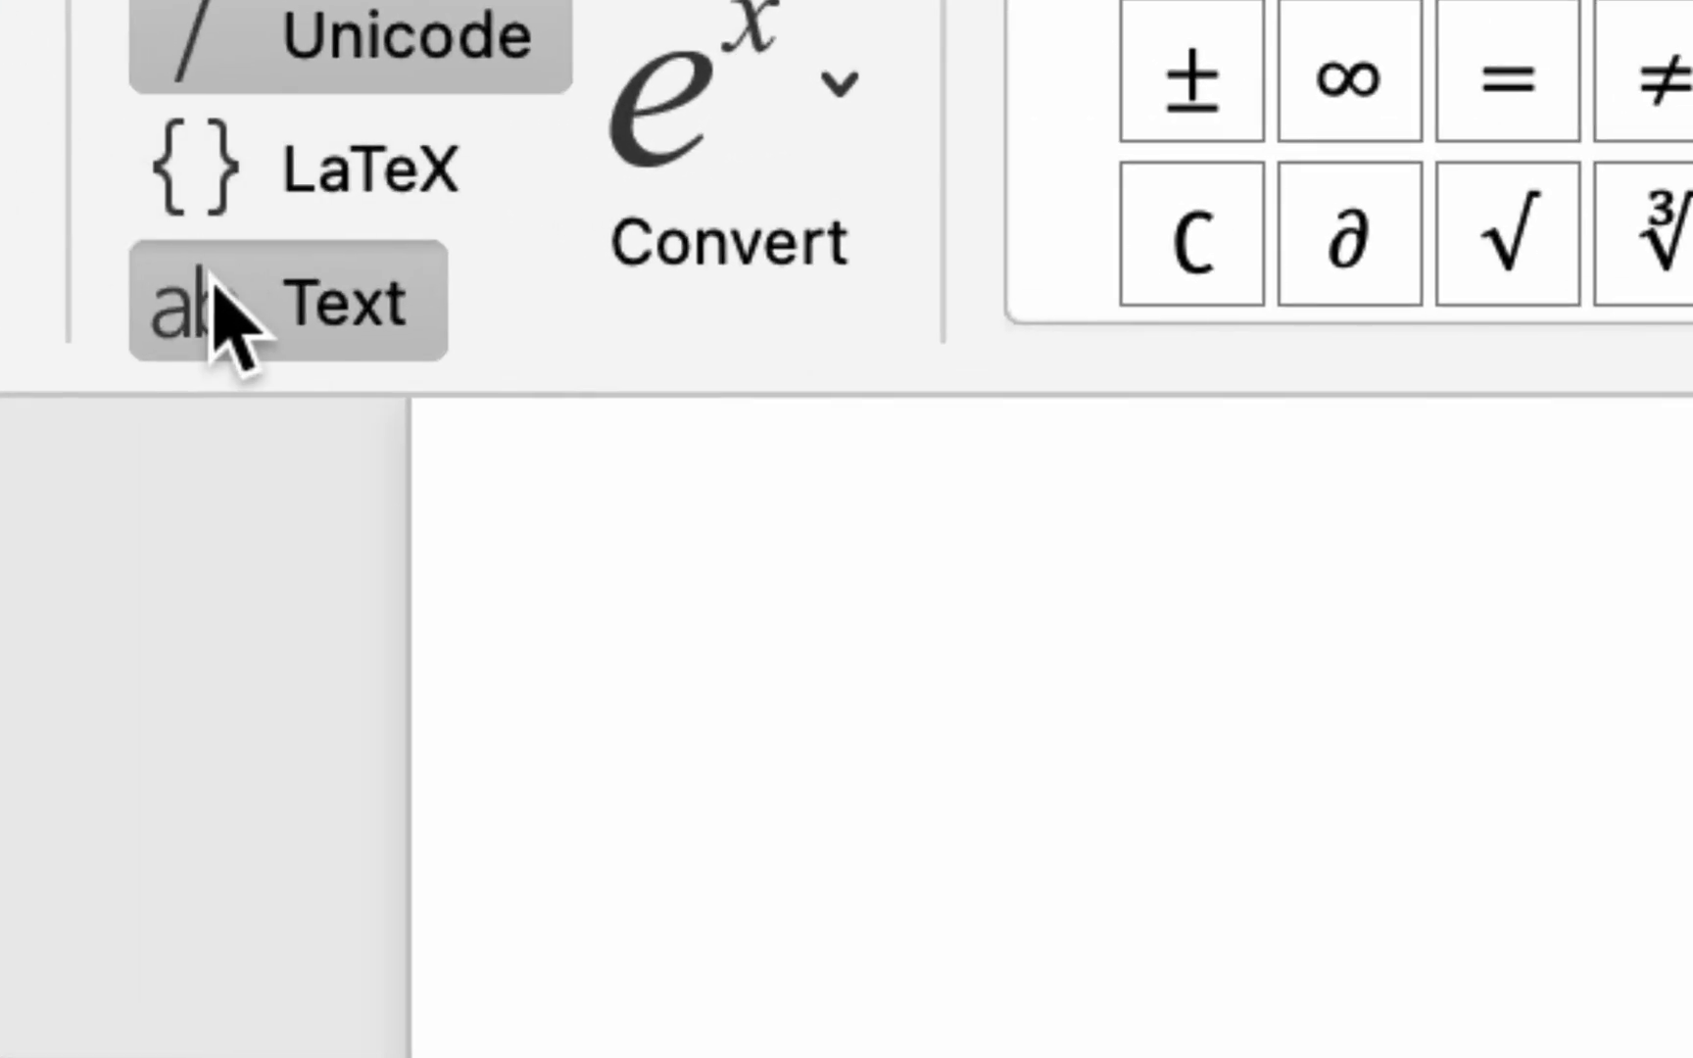
click(235, 323)
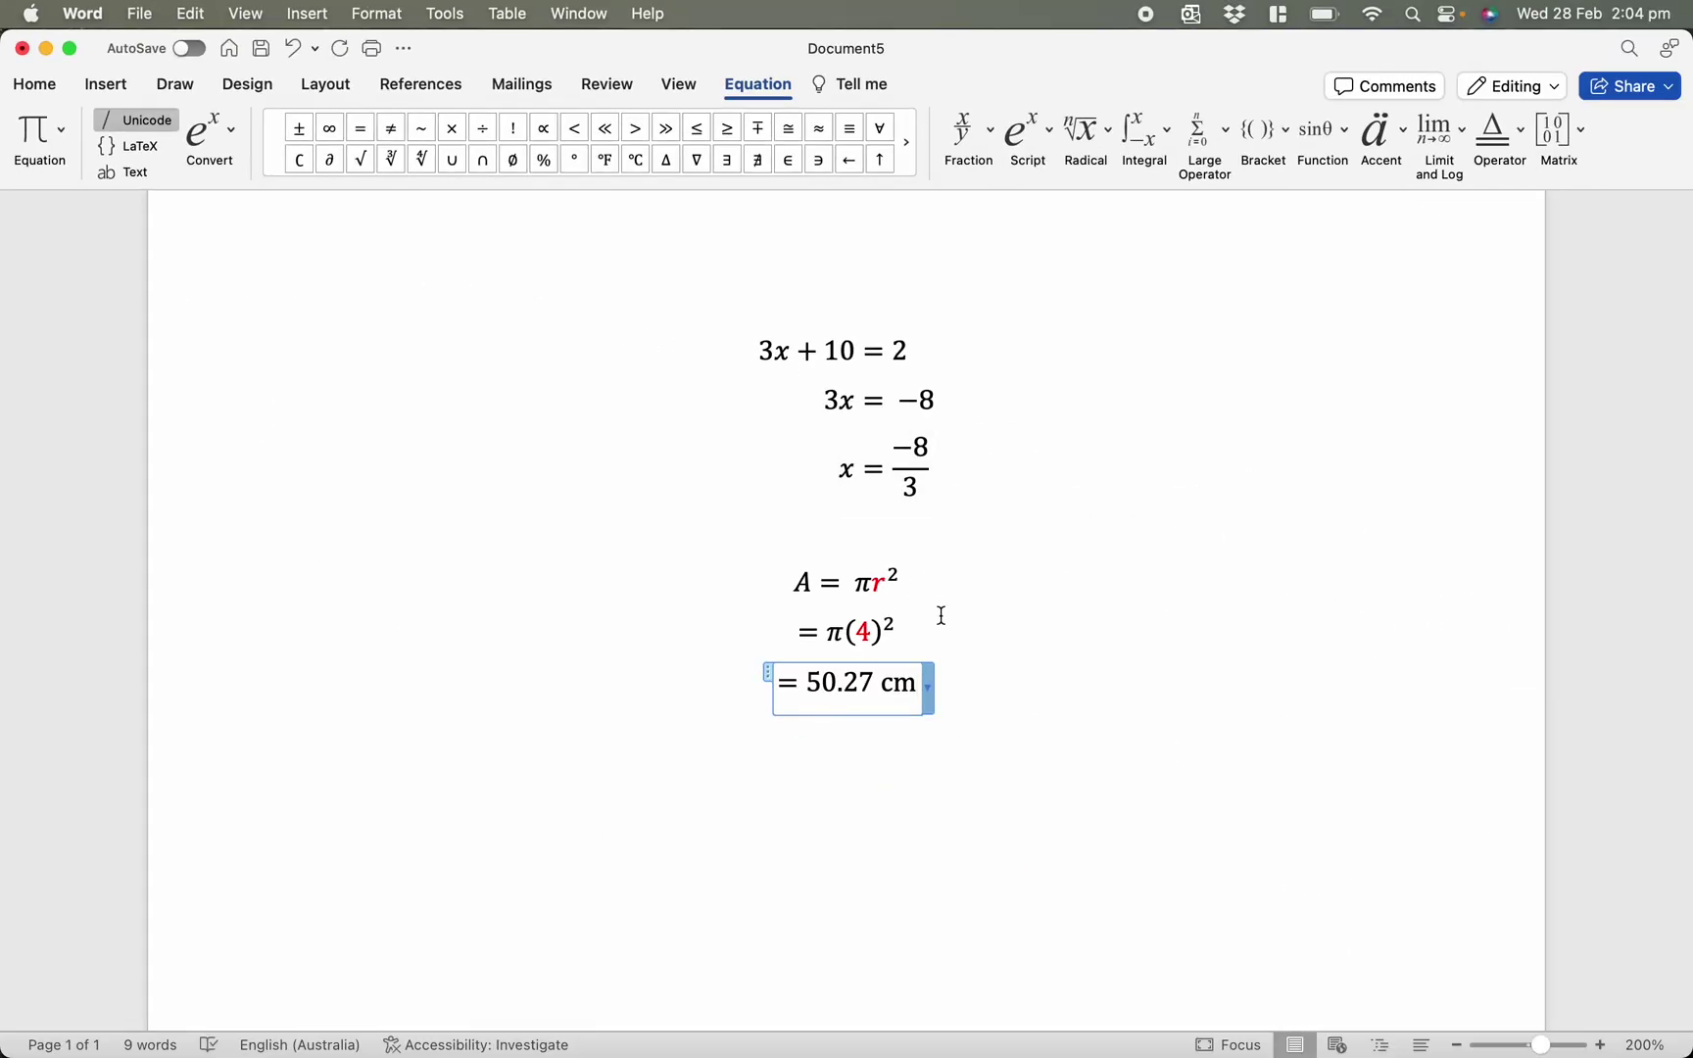
text(2)
key(BackSpace)
text(^2)
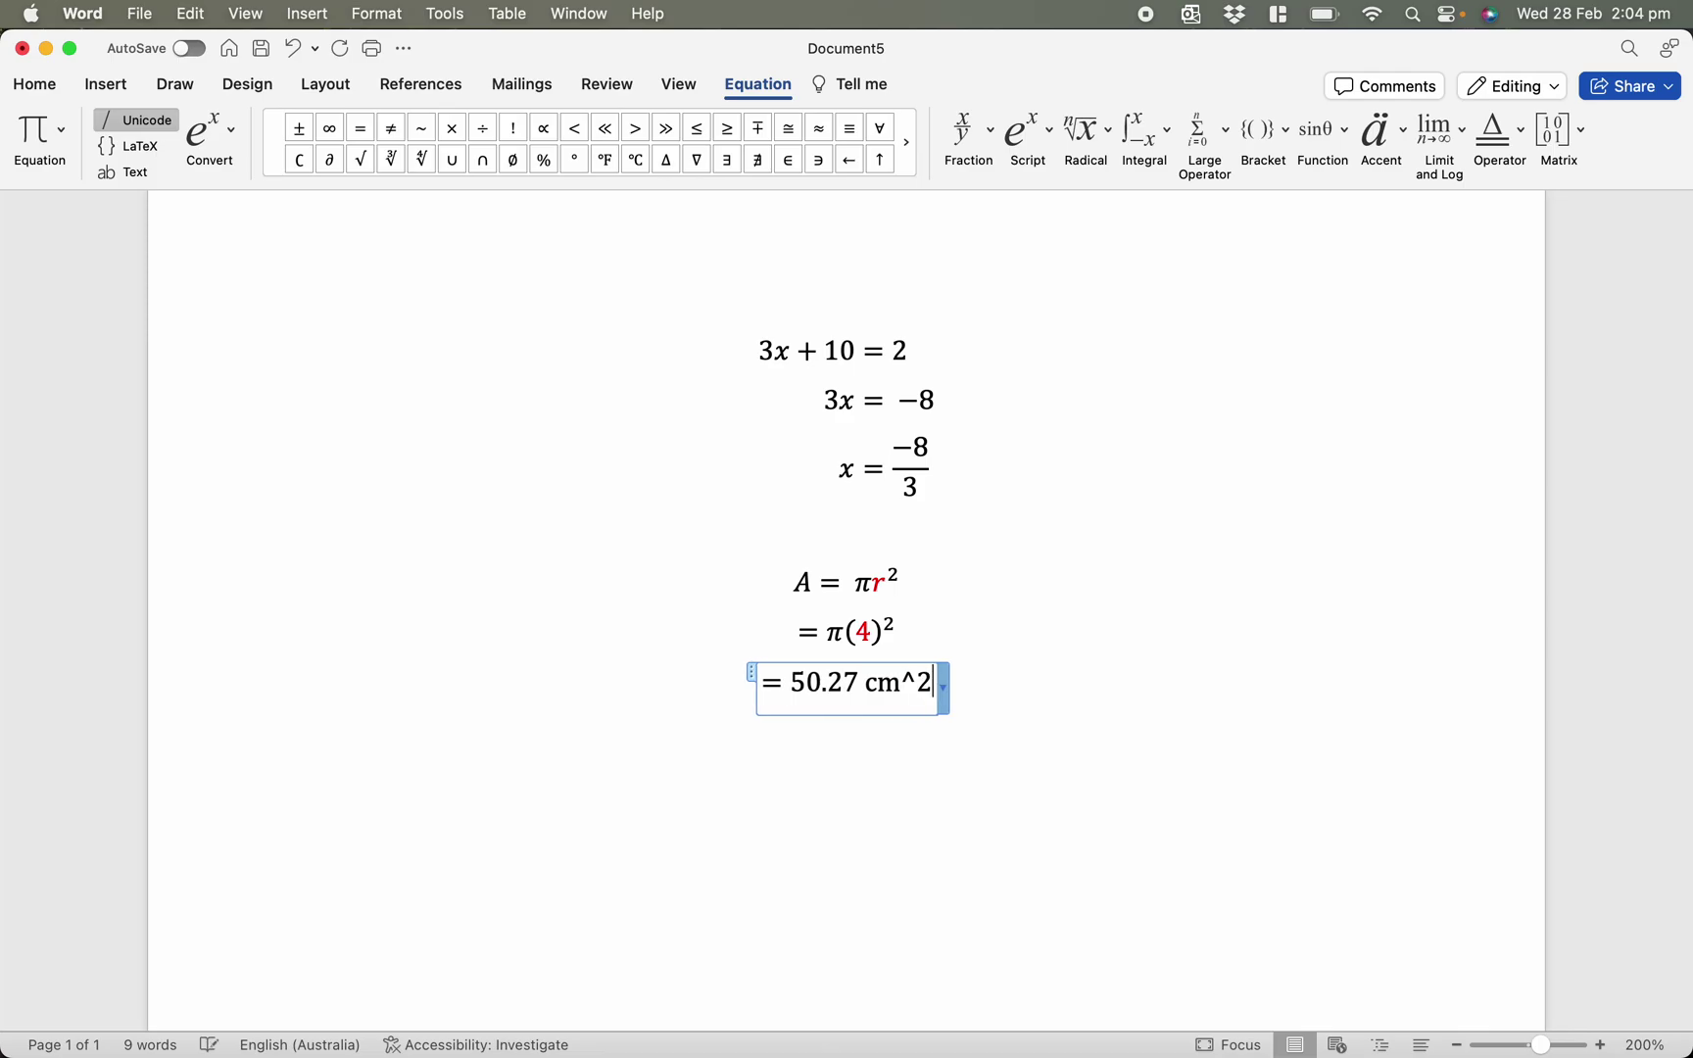
key(space)
Step: Select the A = πr², = π(4)² and = 50.27 cm² lines and apply Equation Alignment
click(991, 762)
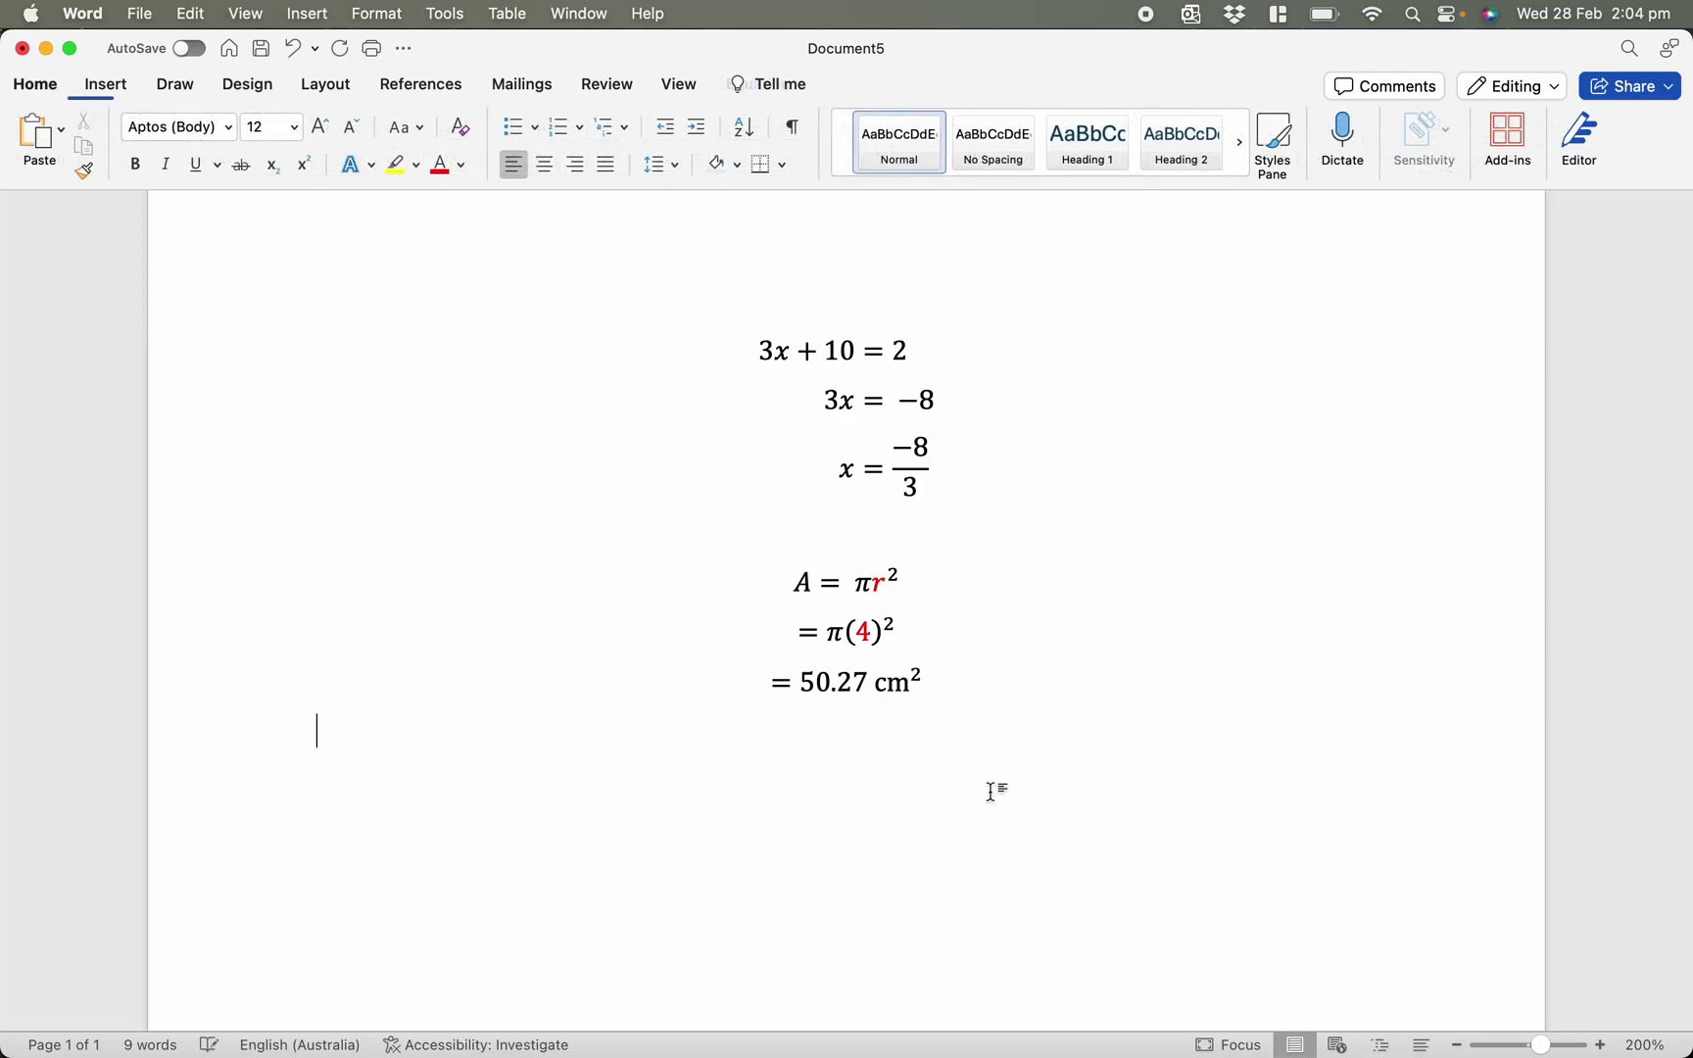
drag(1012, 688, 755, 555)
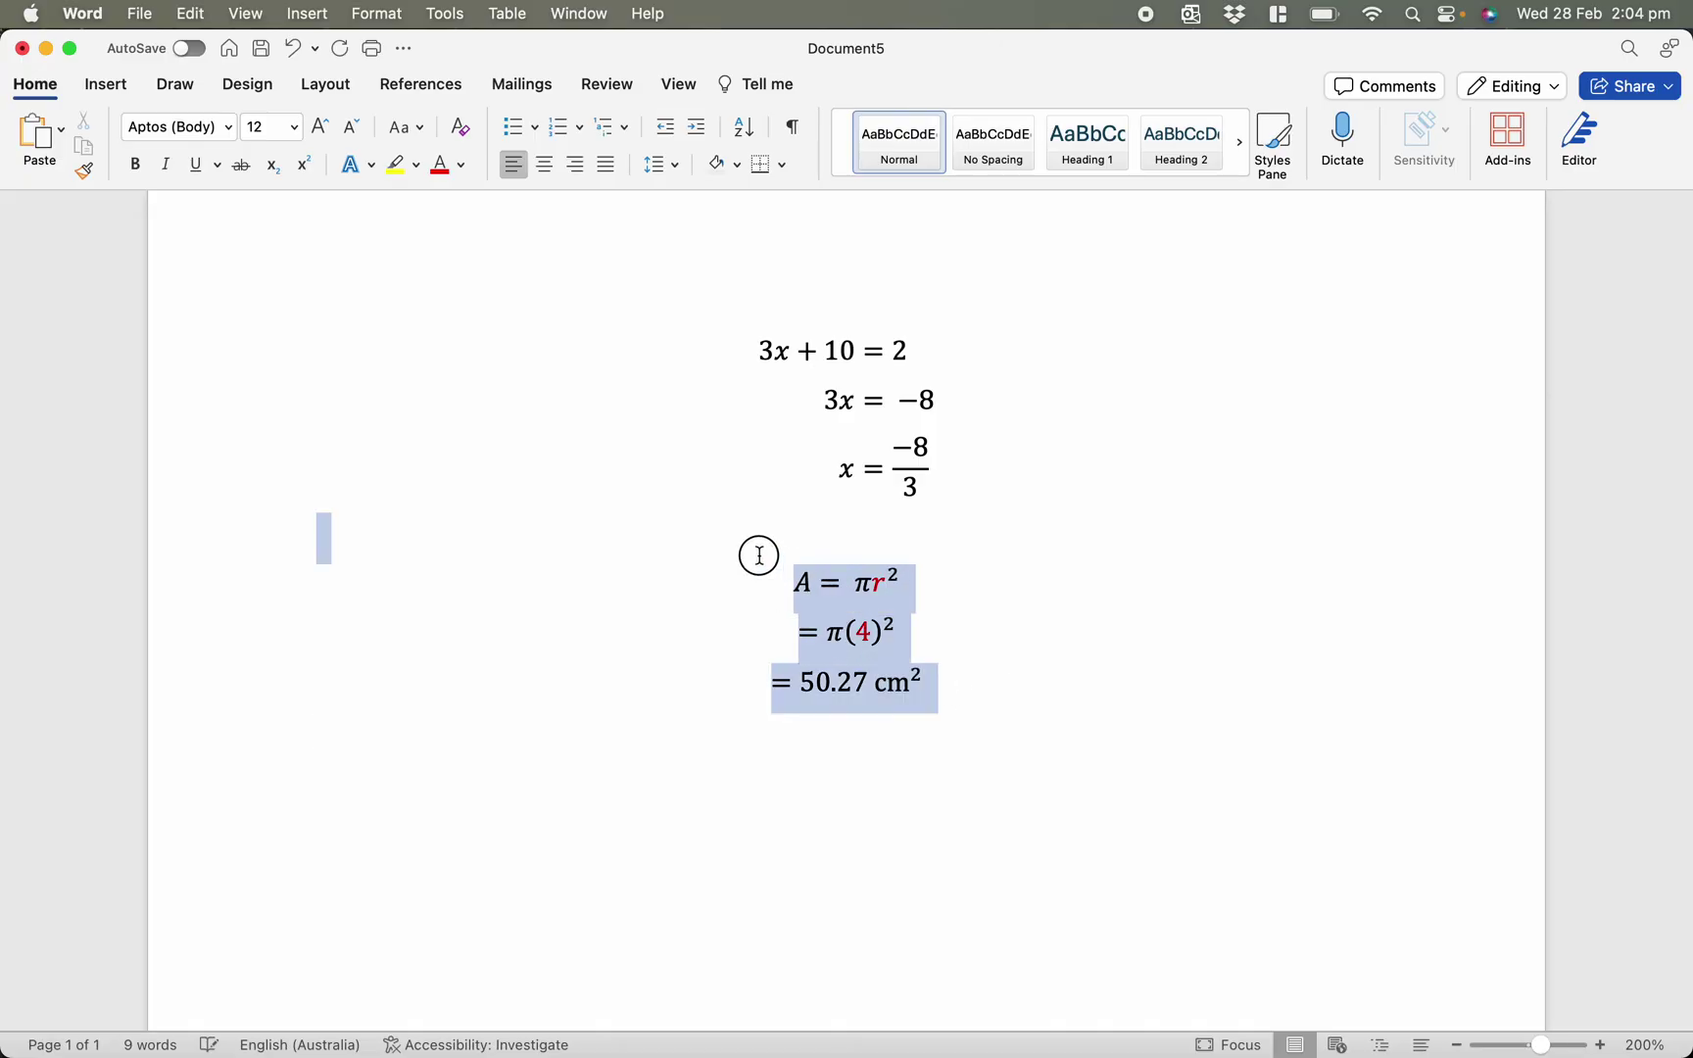
click(1024, 699)
drag(975, 684, 786, 586)
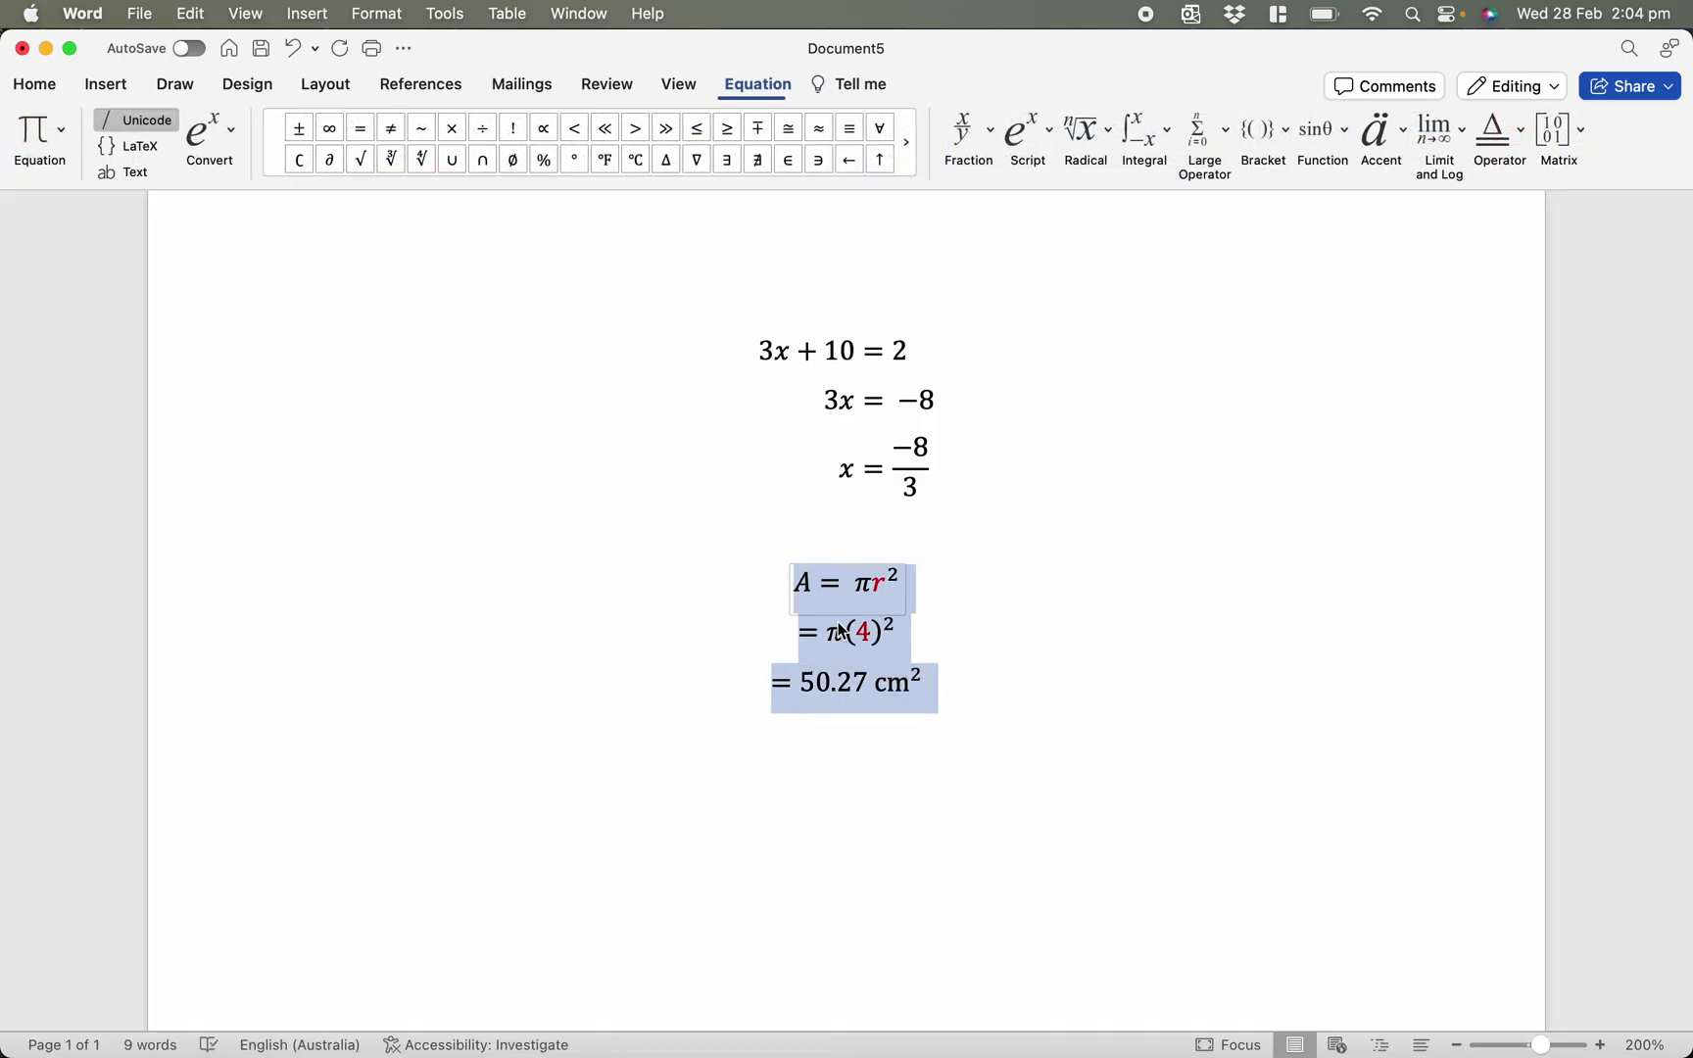
right_click(841, 619)
click(943, 818)
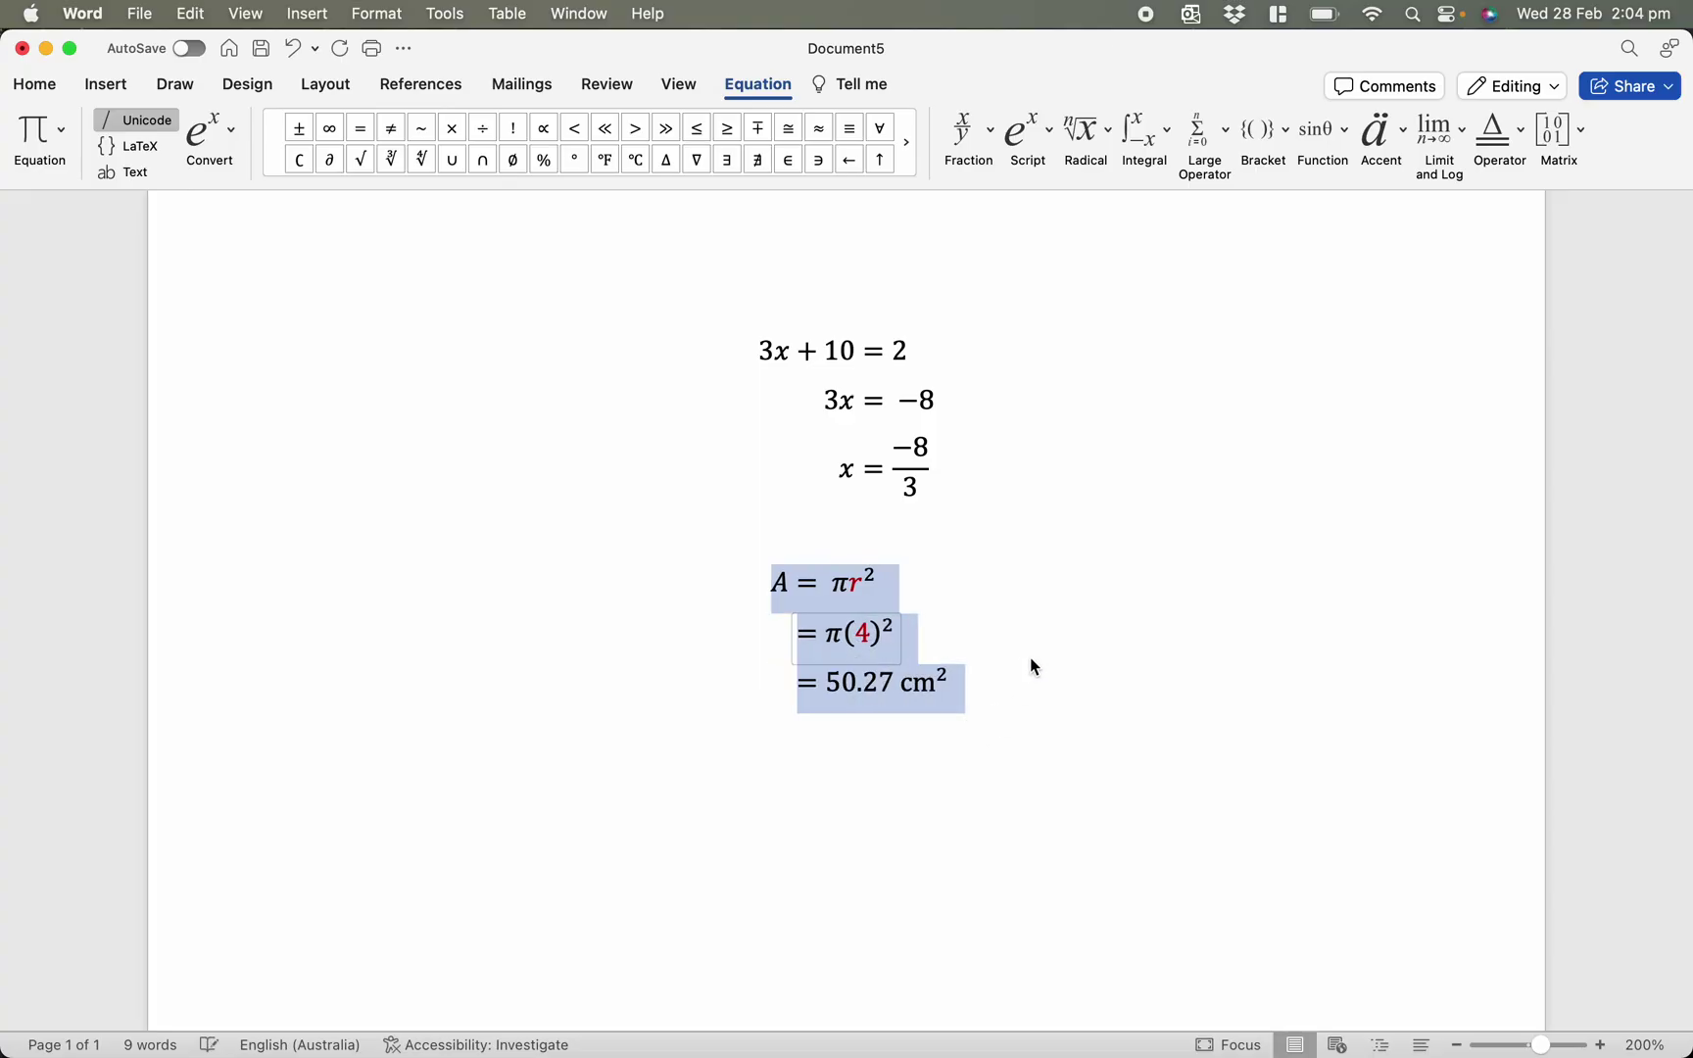
click(1031, 656)
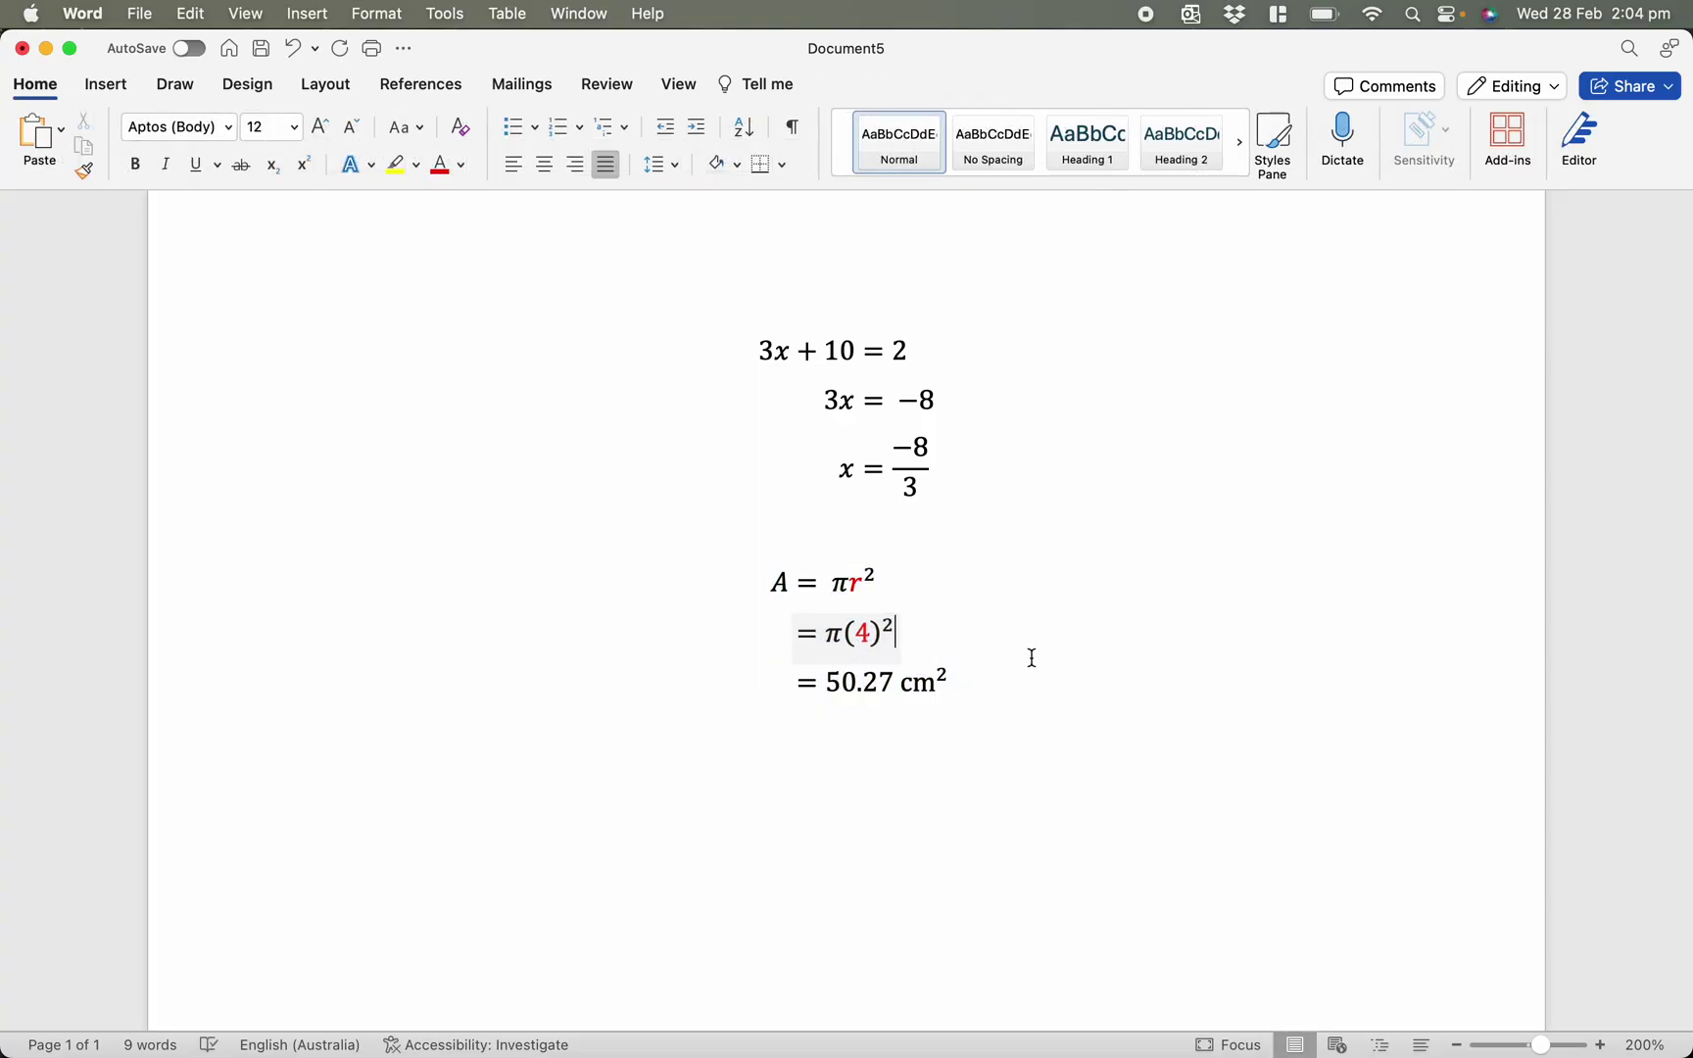